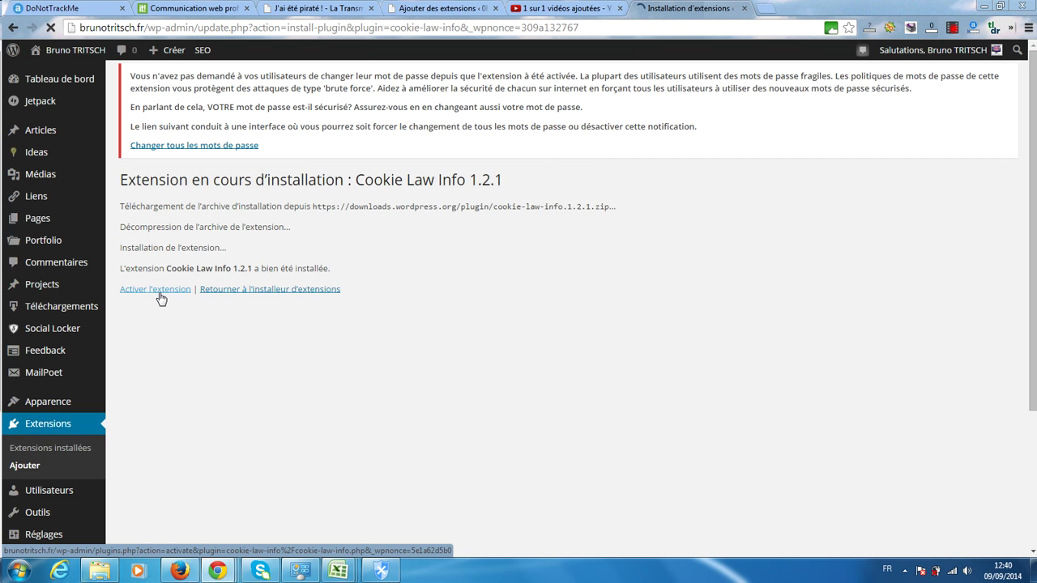
# Step: Activate the newly installed Cookie Law Info extension and open its settings from the list of installed extensions
pyautogui.click(160, 289)
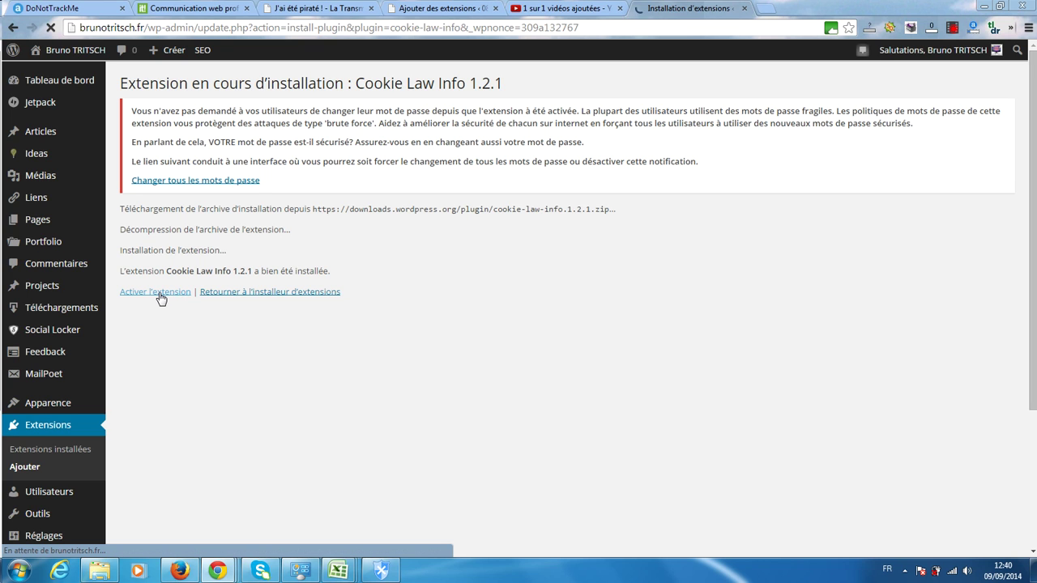
pyautogui.click(159, 292)
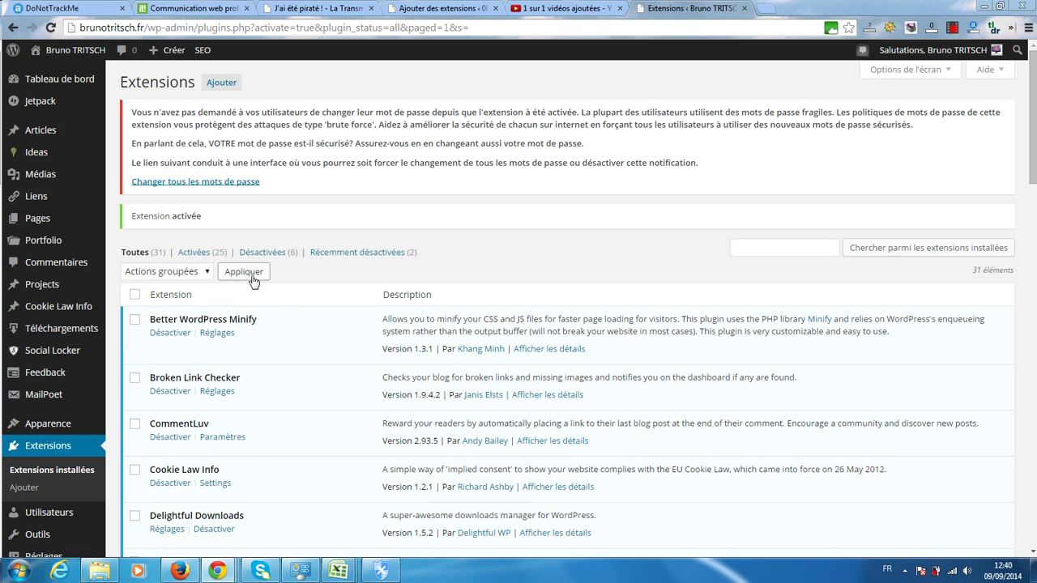
pyautogui.scroll(-2, 253, 280)
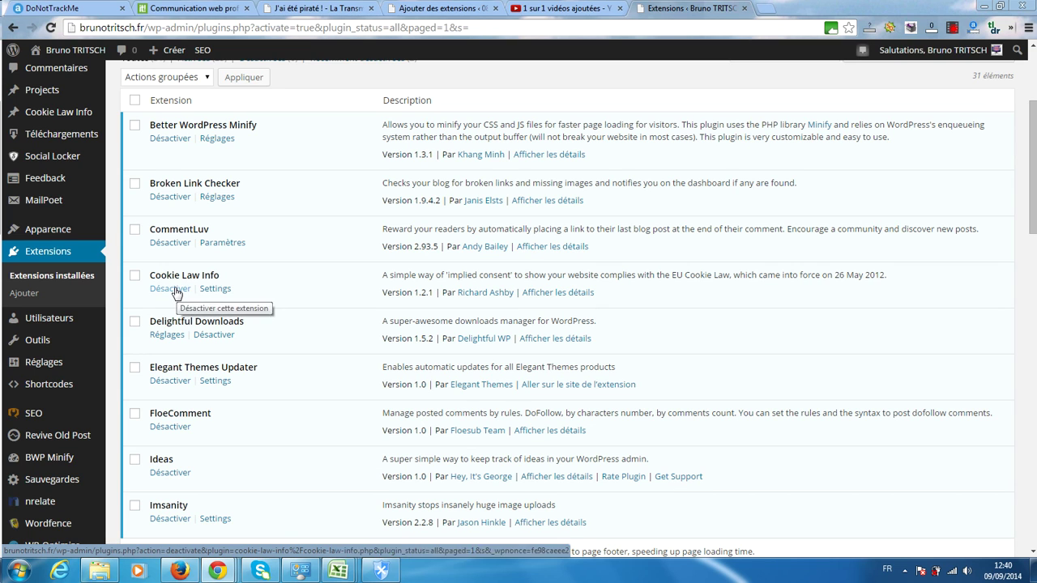
pyautogui.click(215, 289)
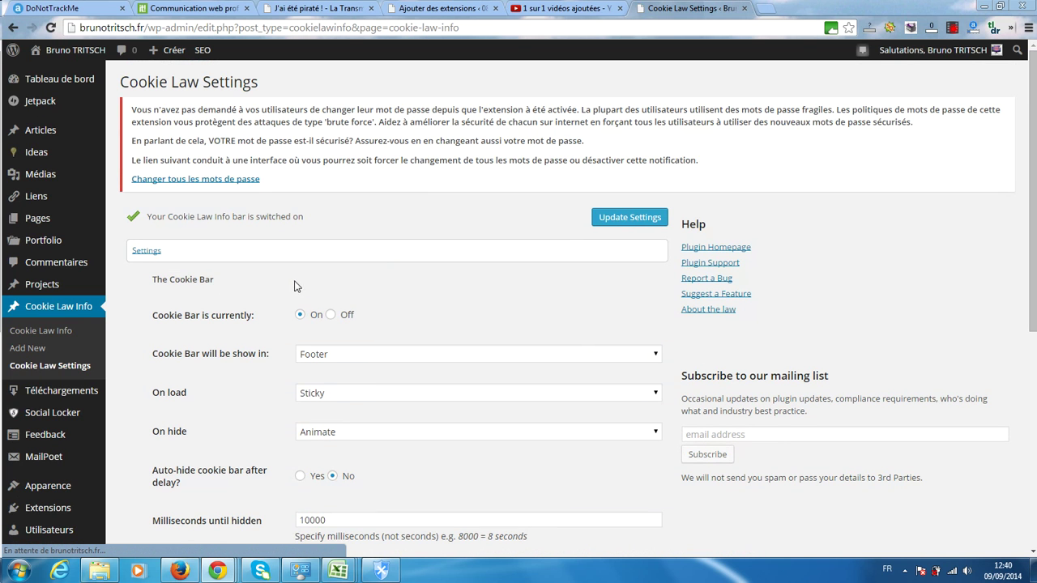
# Step: Review the available cookie bar and Show Again Tab options on the Cookie Law Settings page
pyautogui.scroll(-2, 499, 280)
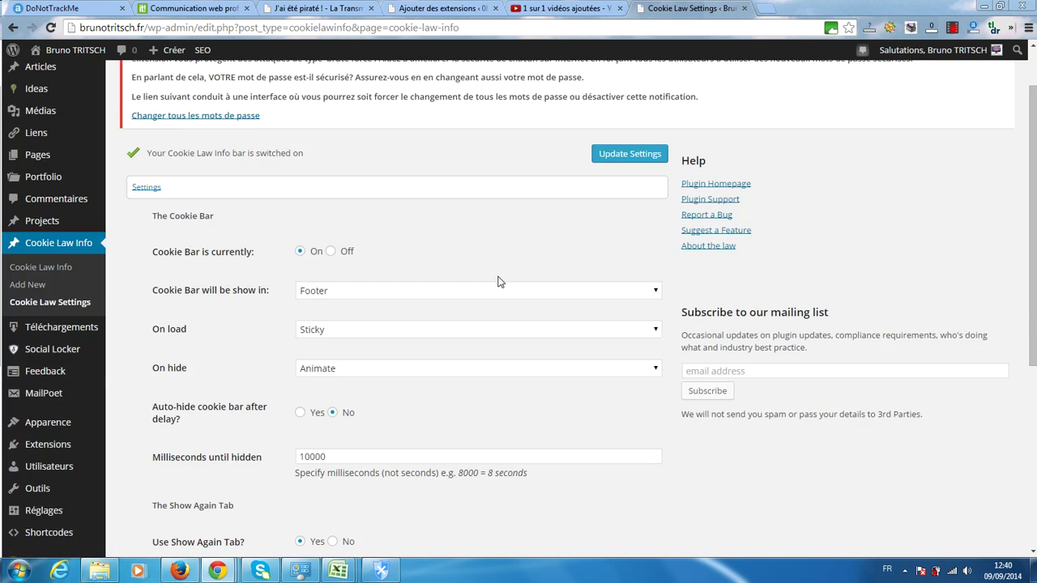
pyautogui.scroll(-2, 500, 282)
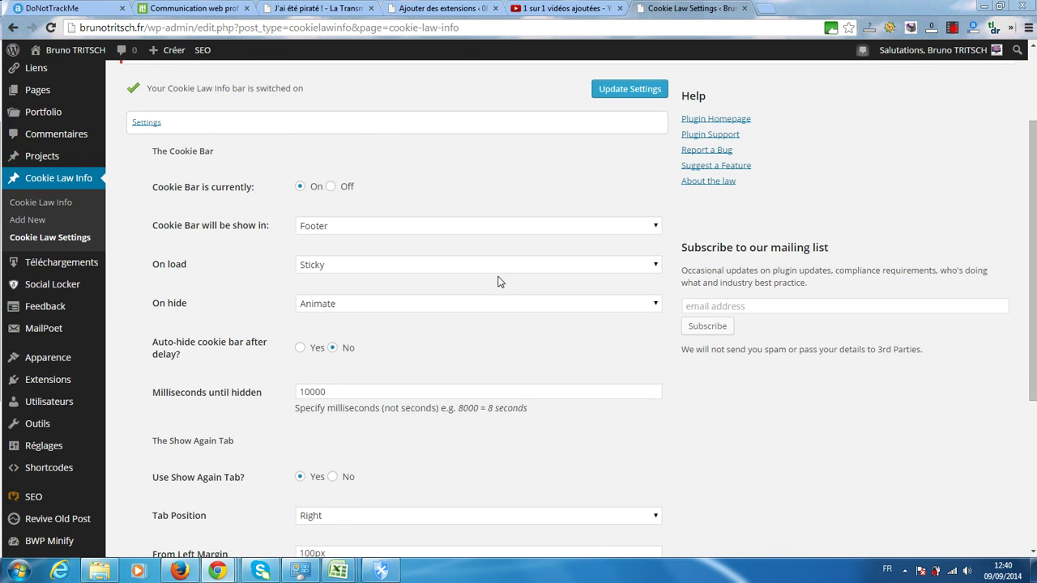
pyautogui.scroll(4, 498, 276)
pyautogui.scroll(-12, 498, 270)
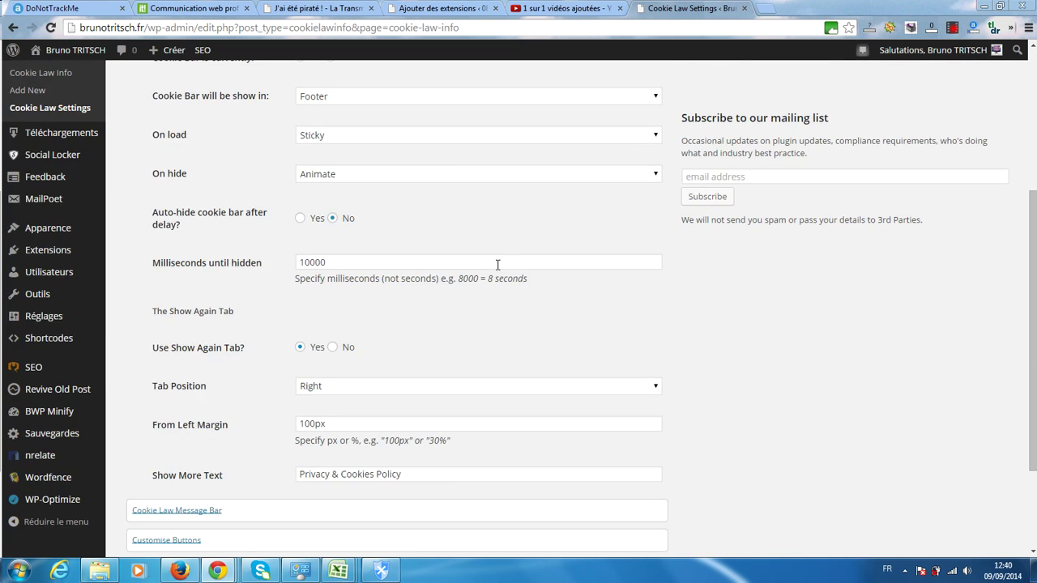
pyautogui.scroll(8, 498, 271)
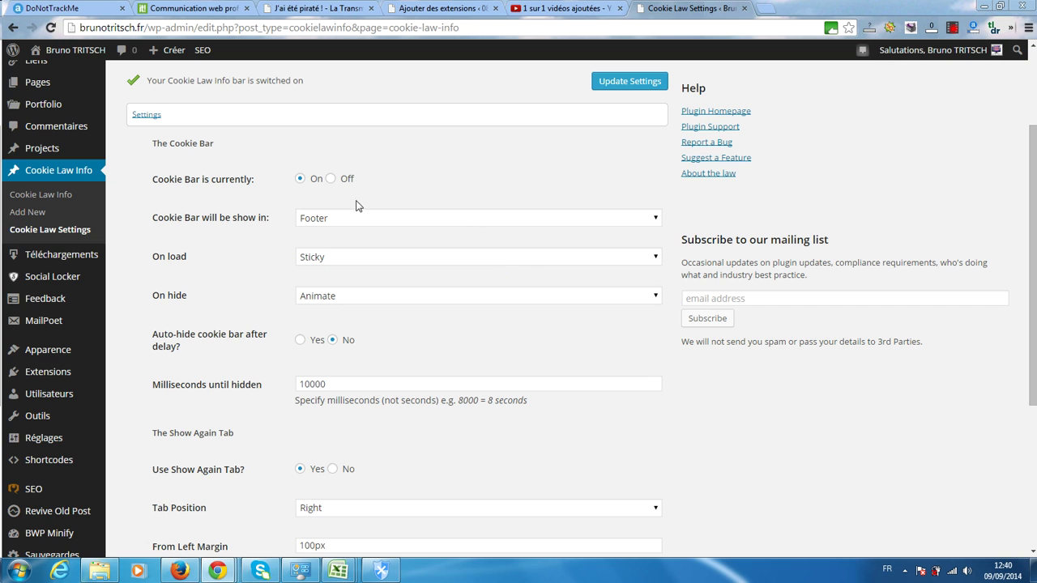
pyautogui.scroll(-8, 220, 313)
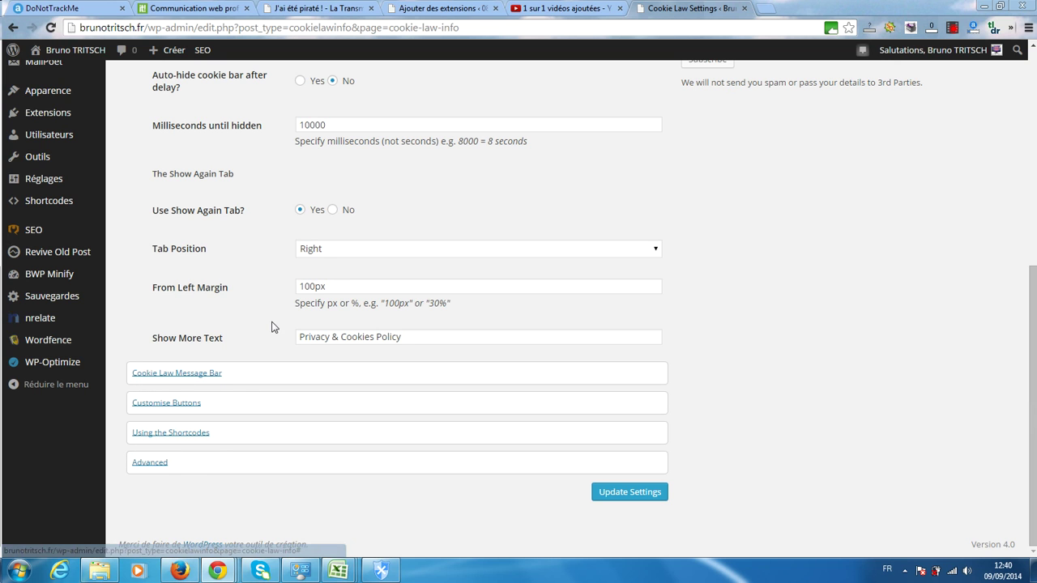
pyautogui.scroll(5, 273, 324)
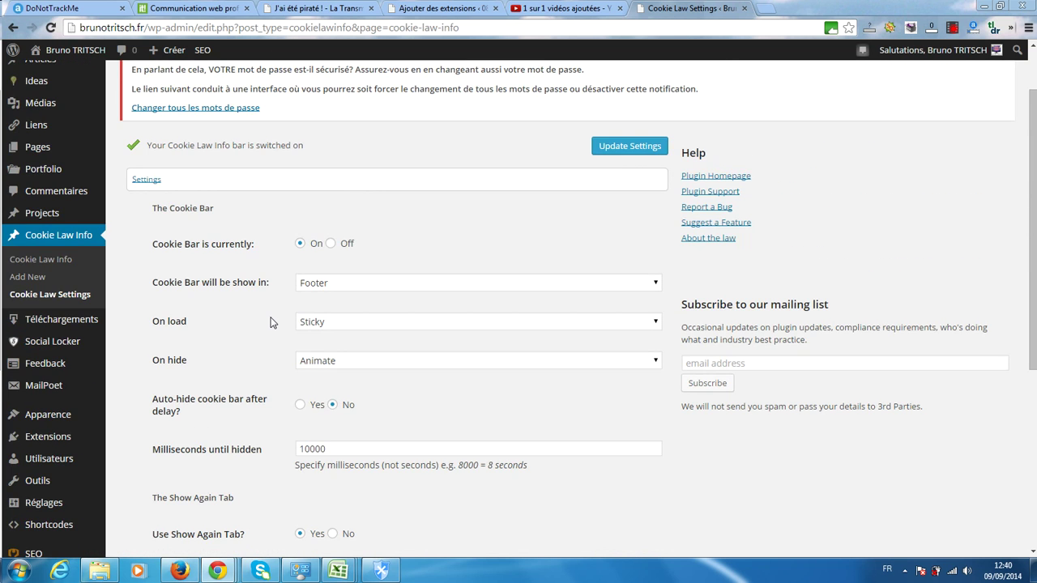
# Step: Set the cookie bar to show in the Header and keep its On load behaviour as Sticky
pyautogui.scroll(-1, 271, 321)
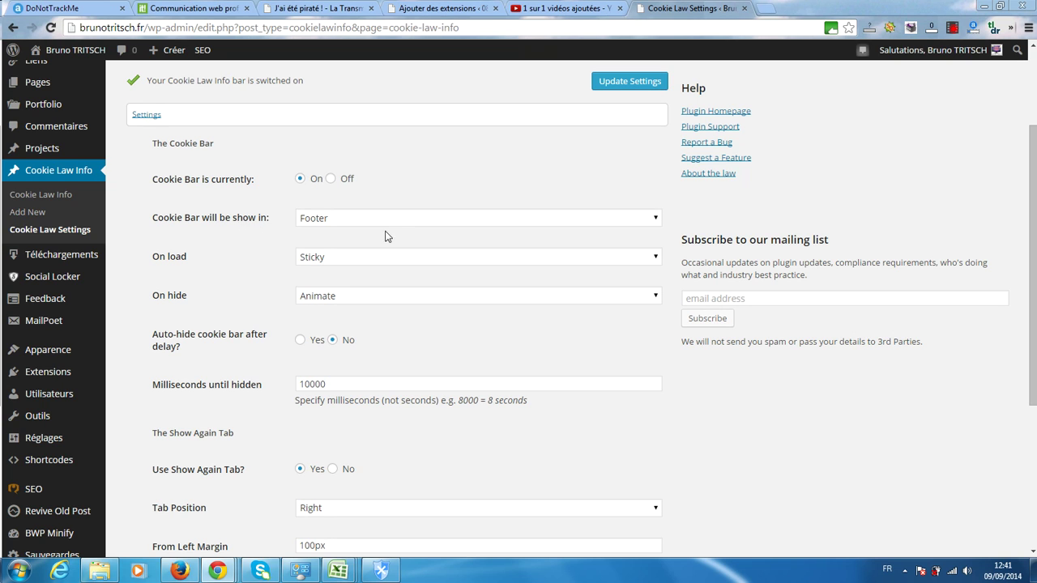
pyautogui.click(458, 224)
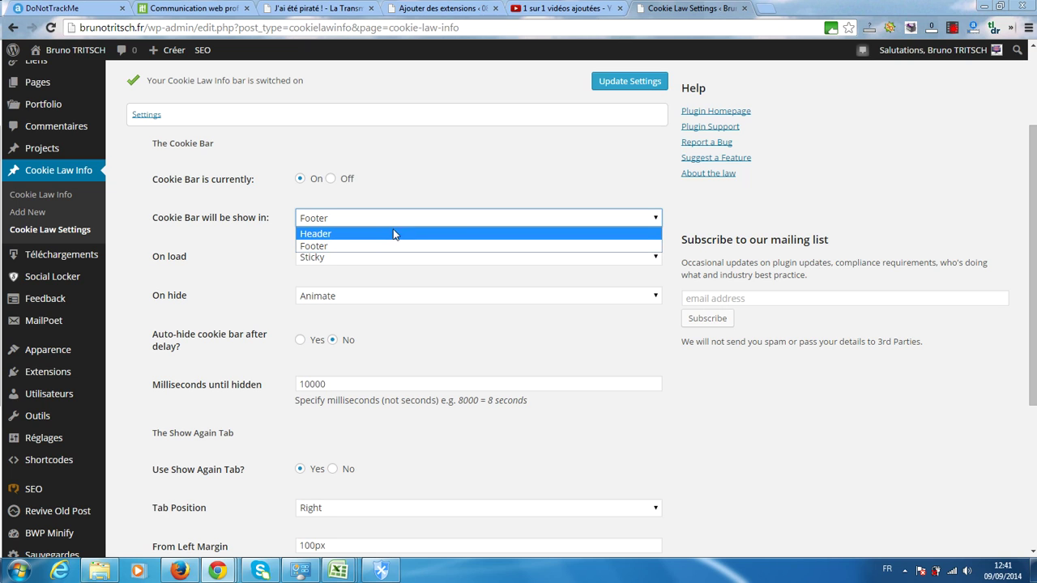
pyautogui.click(360, 234)
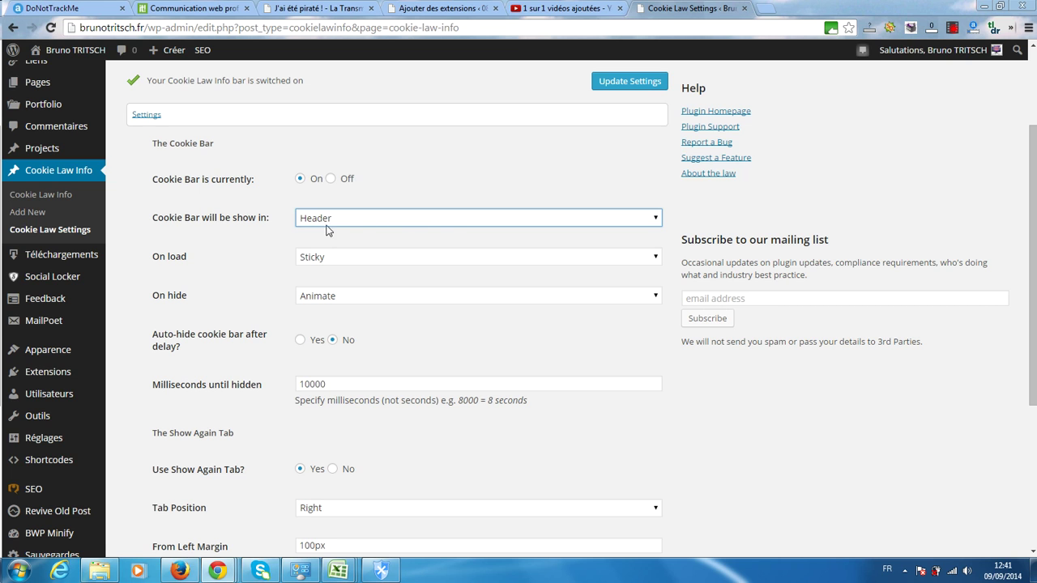
pyautogui.scroll(-1, 234, 259)
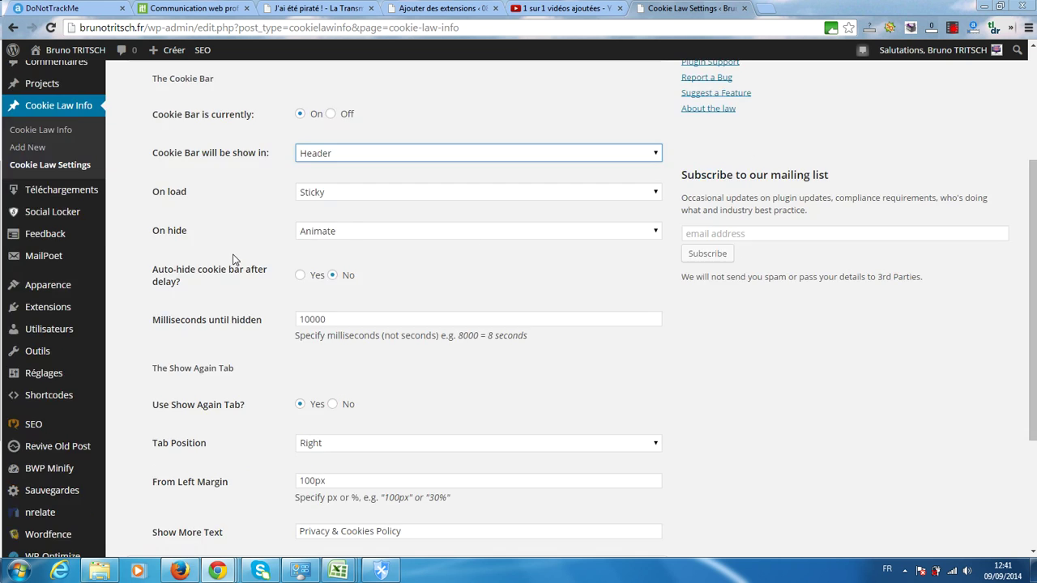
pyautogui.click(349, 199)
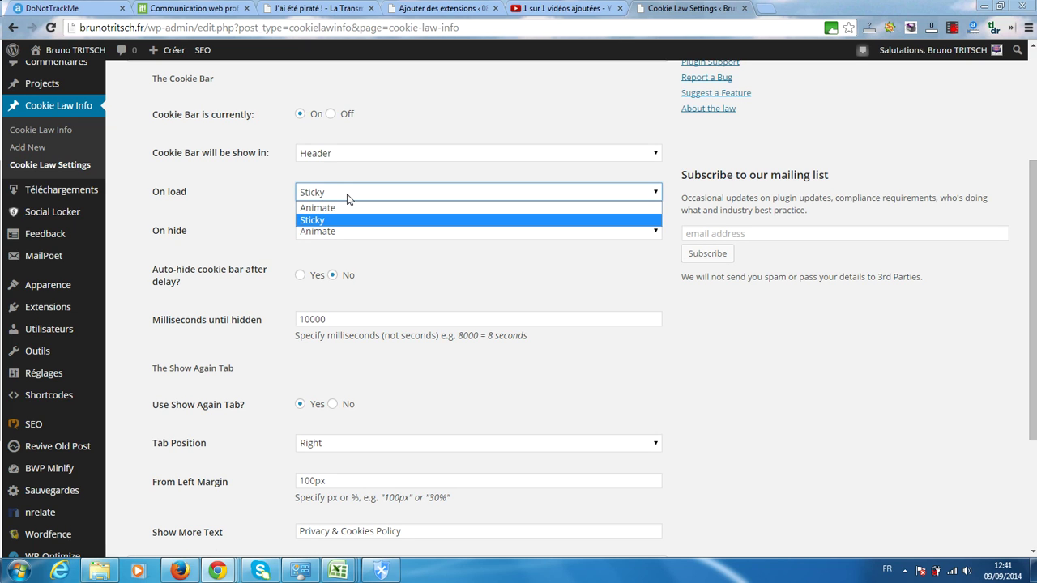
pyautogui.click(349, 198)
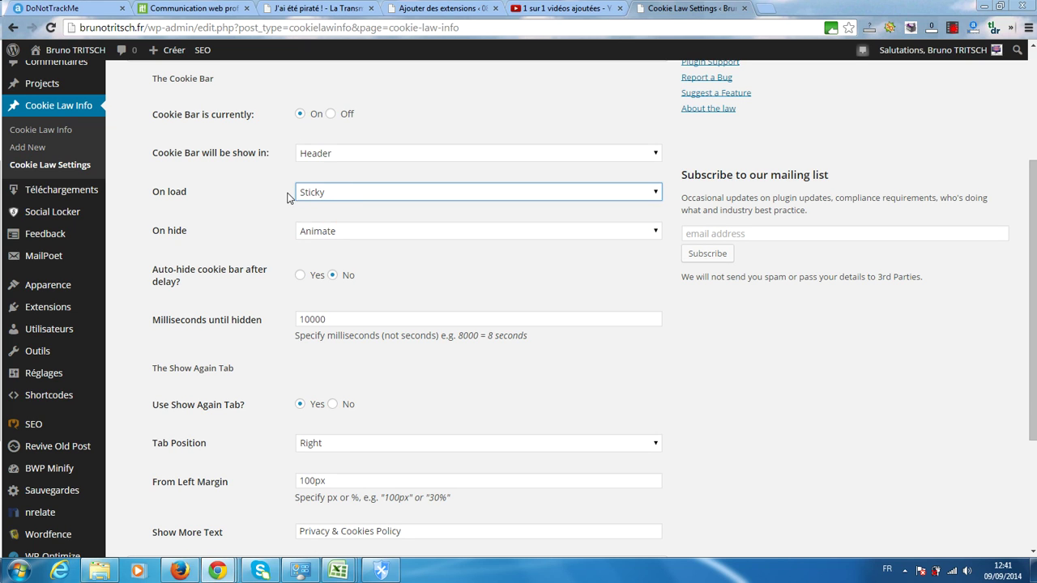
pyautogui.click(351, 193)
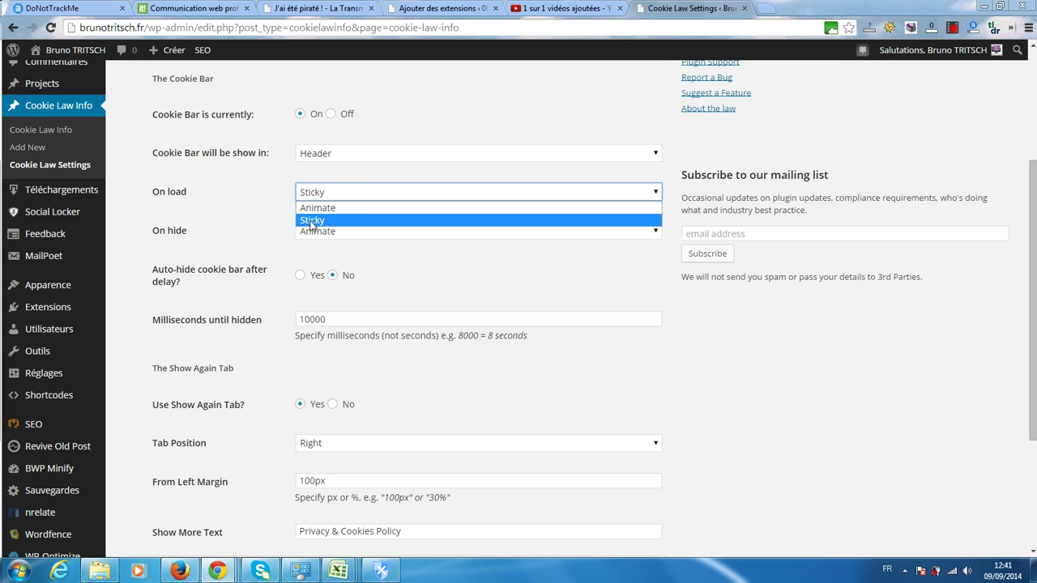
pyautogui.click(268, 224)
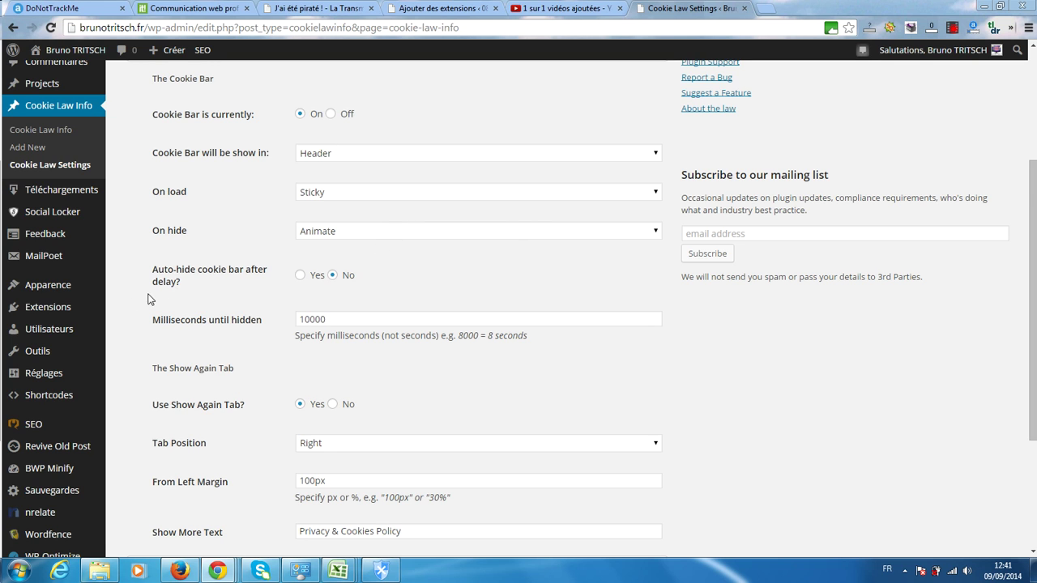
pyautogui.scroll(-1, 135, 303)
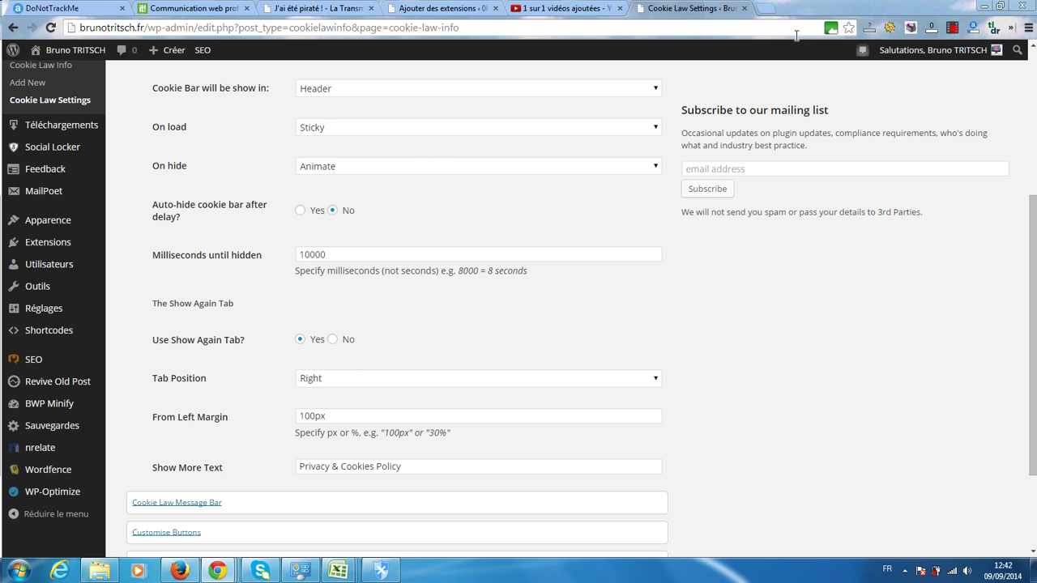
# Step: Open concours-de-belote.fr in a new browser tab and close the SEO statistics bar above the site's cookie message
pyautogui.click(766, 9)
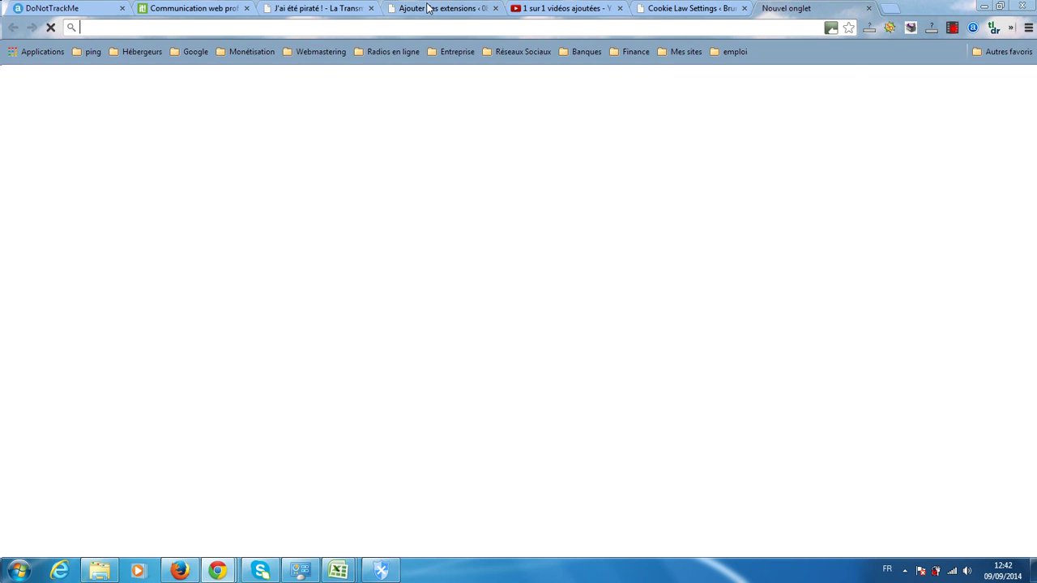
pyautogui.write('con')
pyautogui.press('Return')
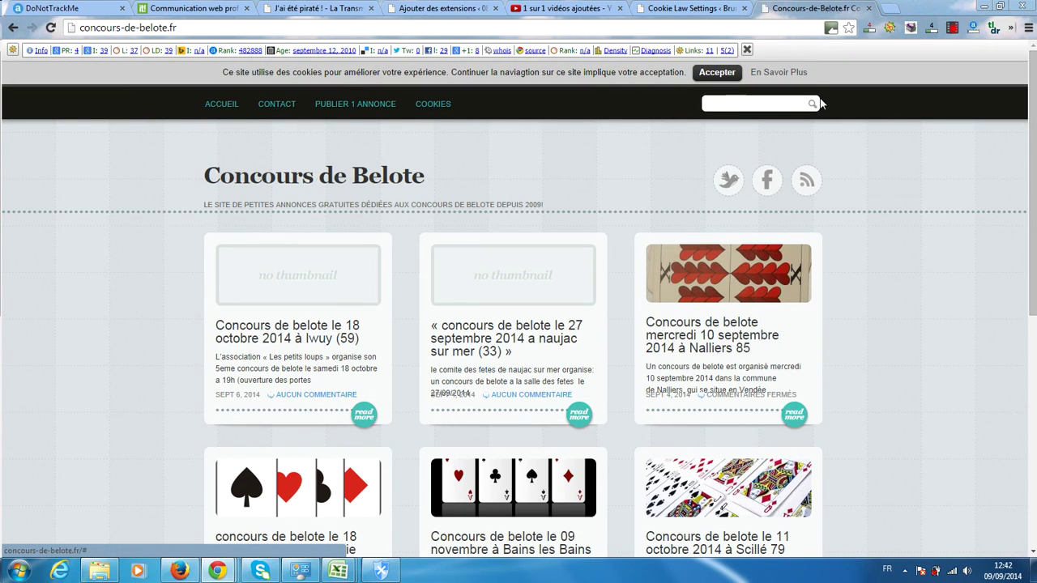
pyautogui.click(747, 51)
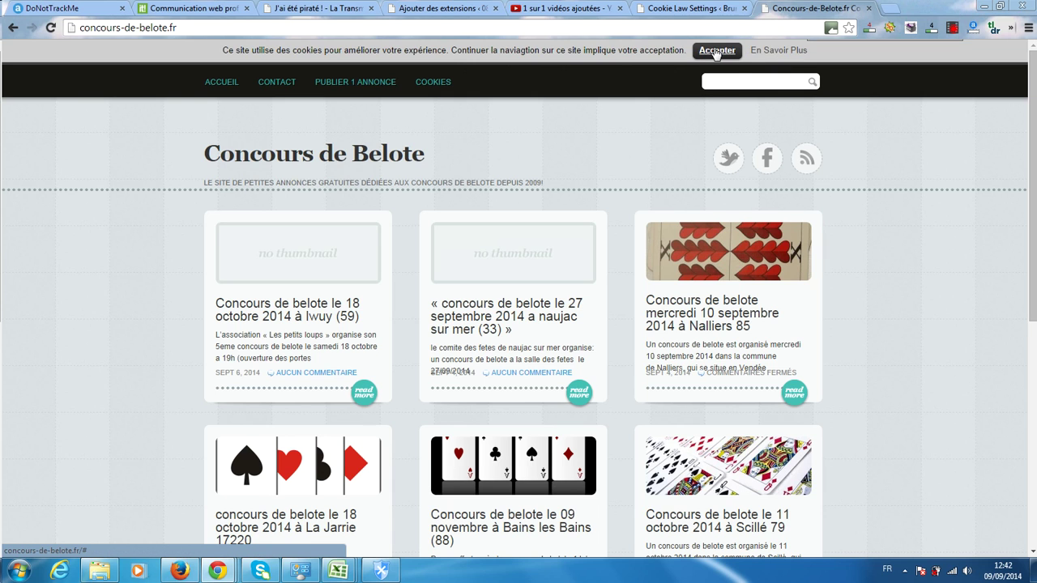
# Step: Compare the cookie message and Accepter button on concours-de-belote.fr with the options in Cookie Law Settings
pyautogui.click(716, 52)
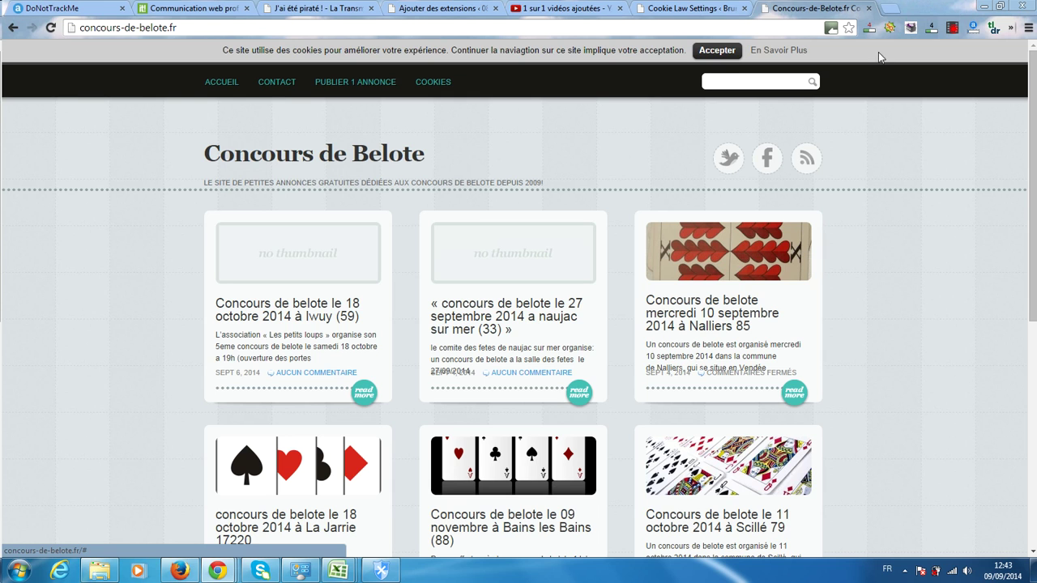
pyautogui.click(683, 7)
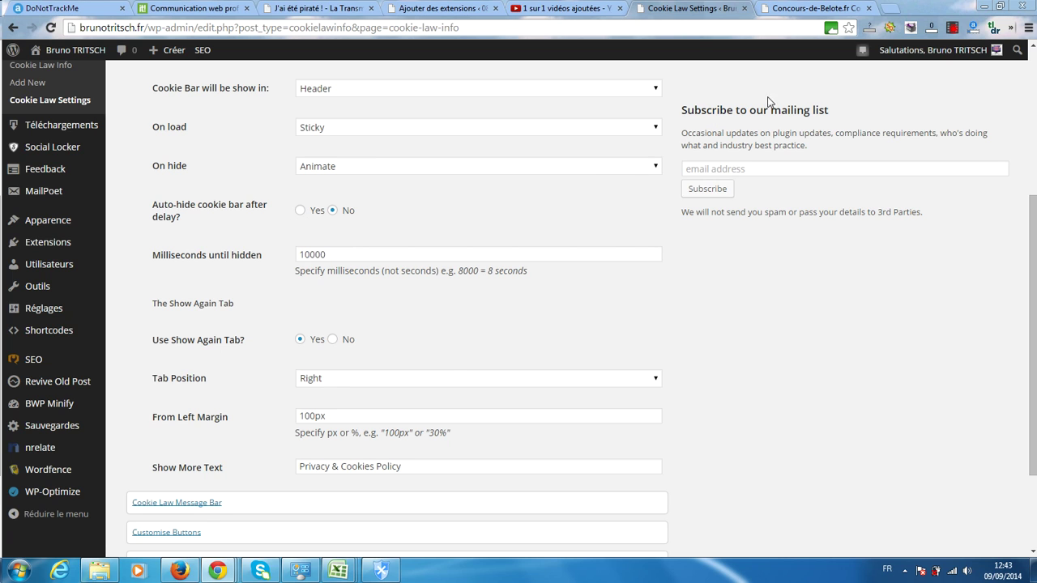
pyautogui.click(791, 8)
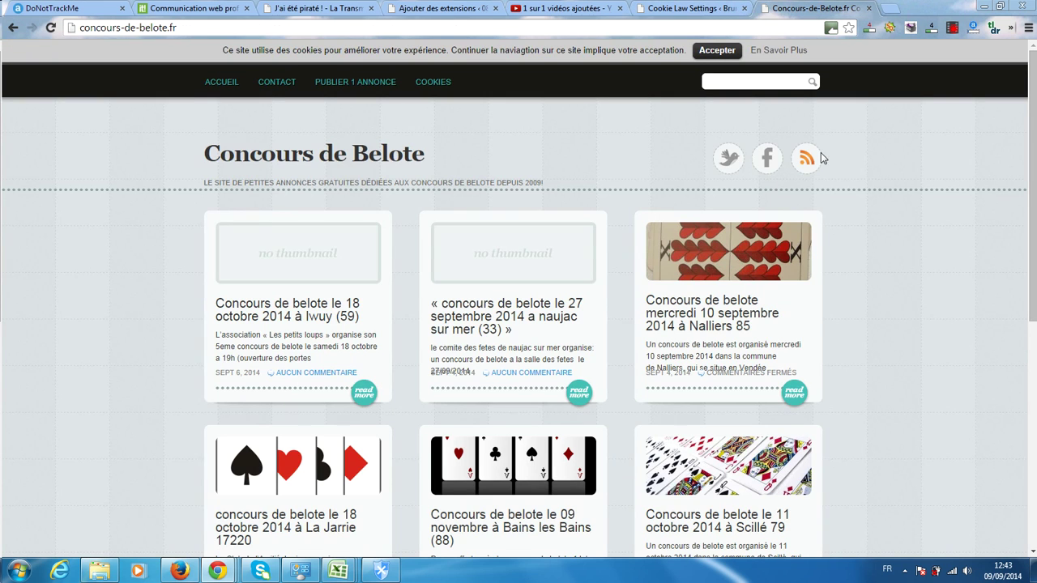
pyautogui.click(707, 53)
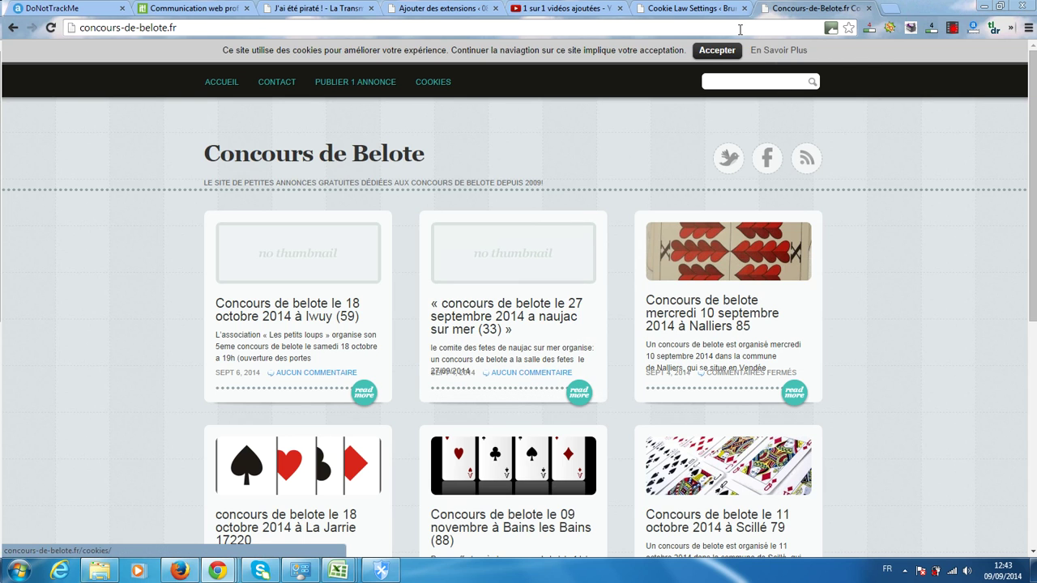
pyautogui.click(701, 8)
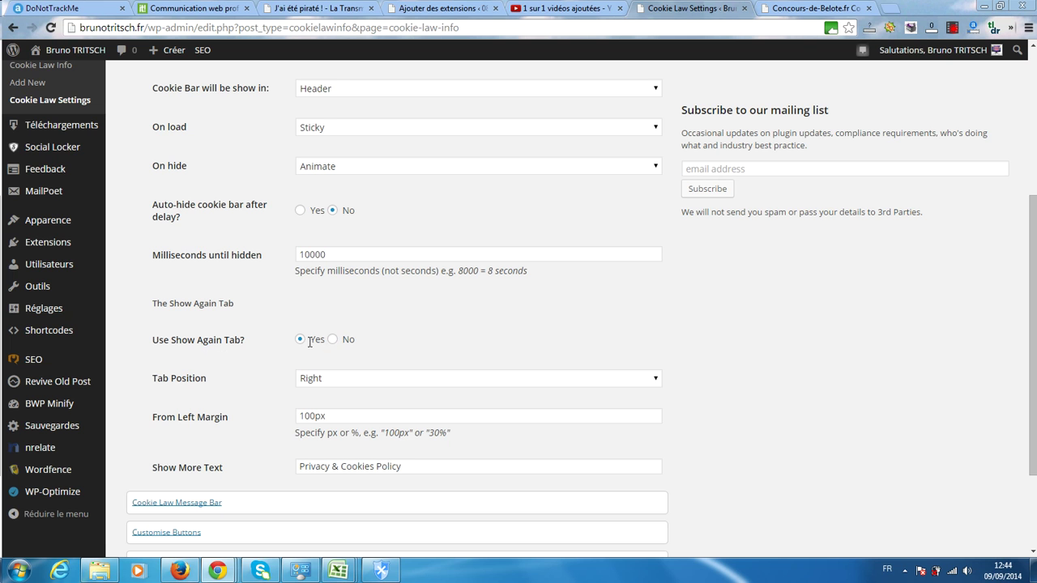
# Step: Accept the cookies on concours-de-belote.fr, reopen the message through its Politique de confidentialité et cookies tab, and return to Cookie Law Settings
pyautogui.click(782, 10)
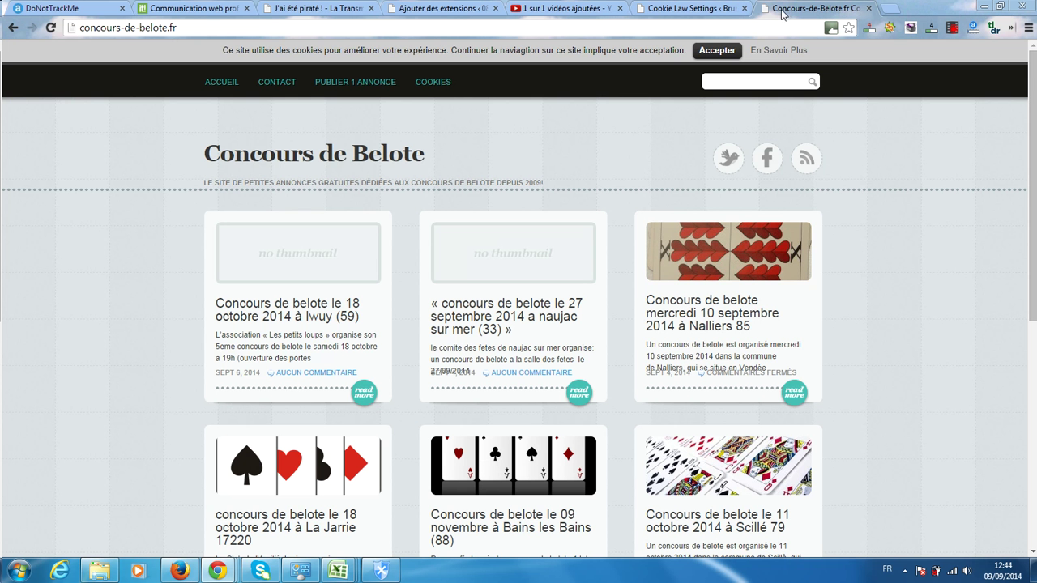
pyautogui.click(717, 51)
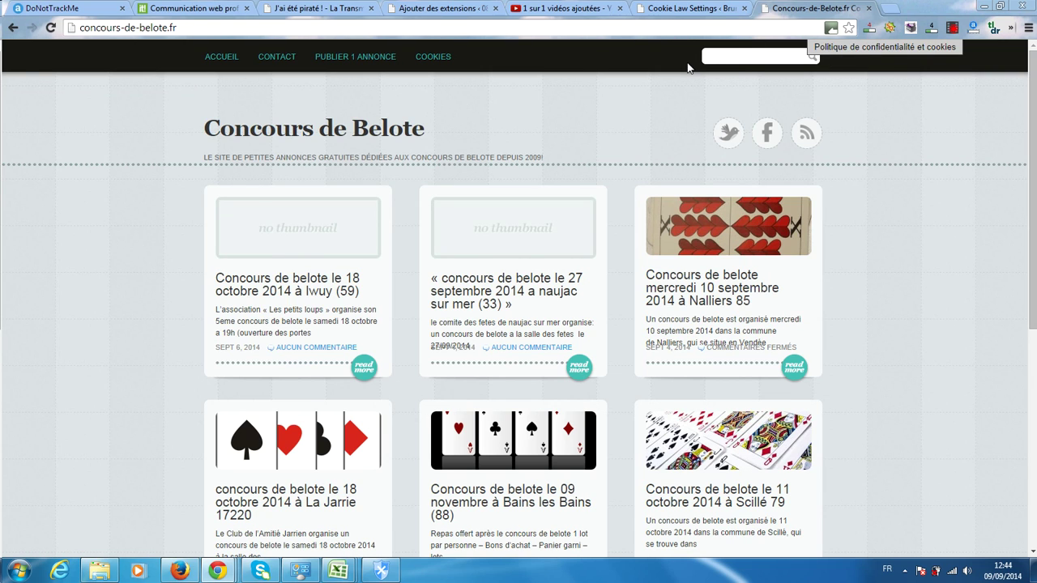
pyautogui.click(894, 53)
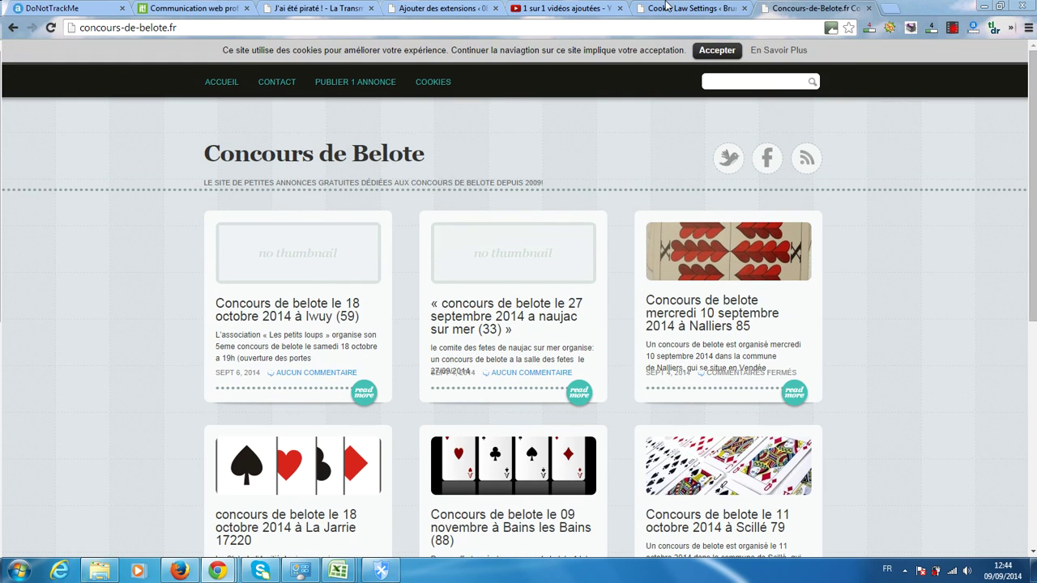
pyautogui.click(666, 7)
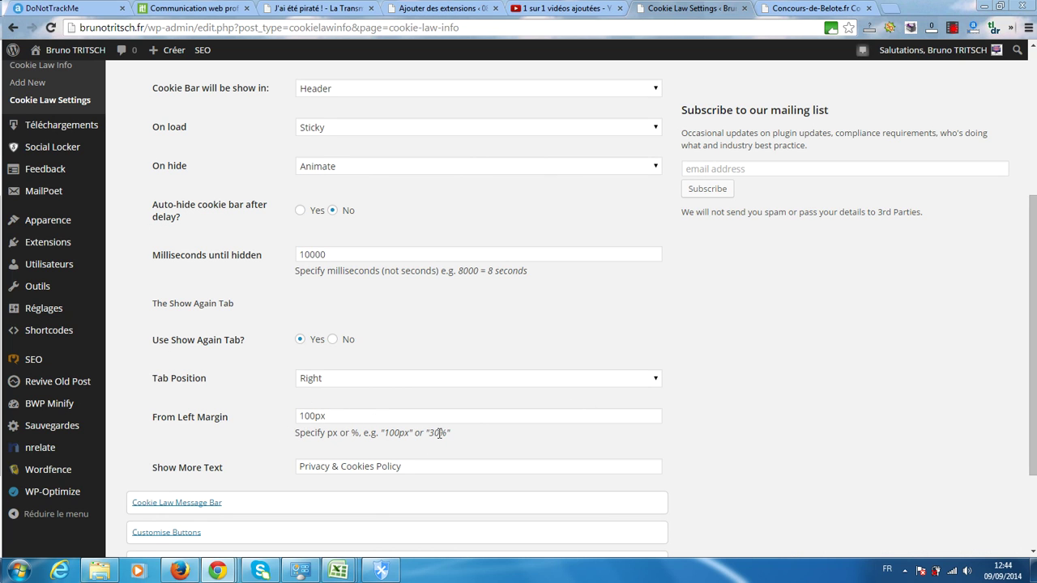
pyautogui.scroll(-1, 346, 418)
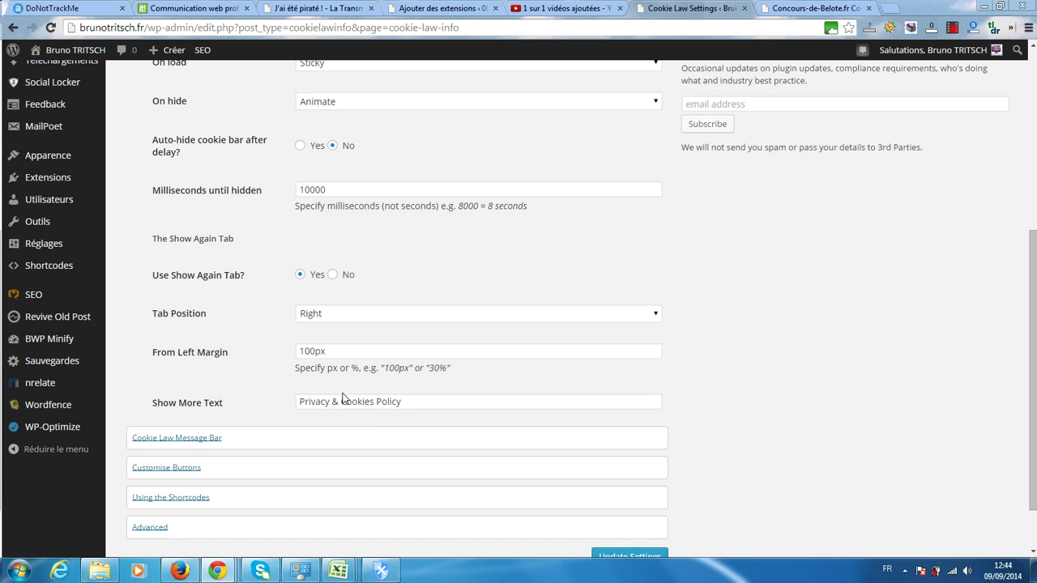
# Step: Accept the example site's cookie message again to examine its show-again tab, and return to the Show More Text setting
pyautogui.click(799, 7)
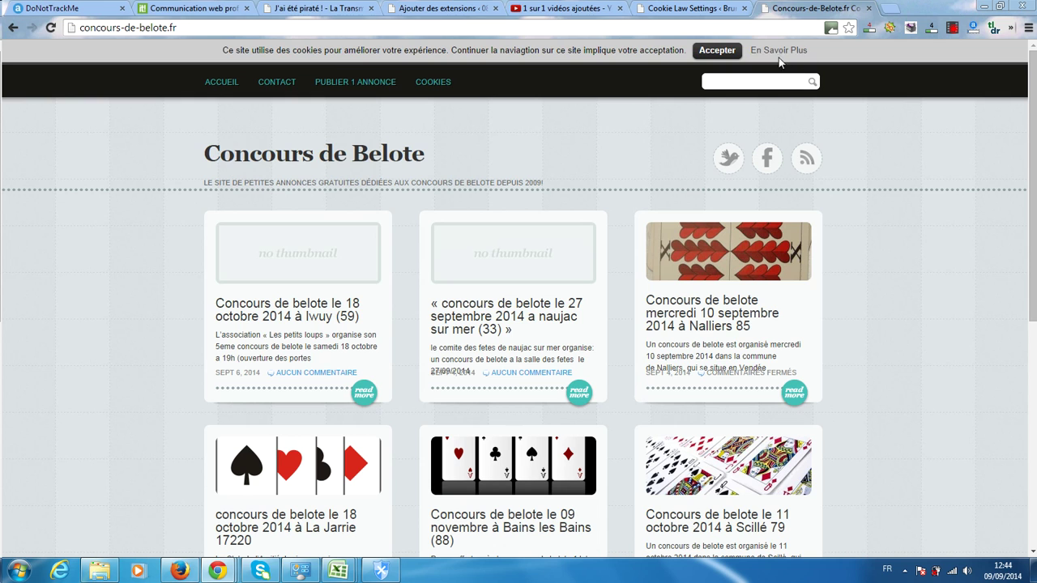
pyautogui.click(716, 51)
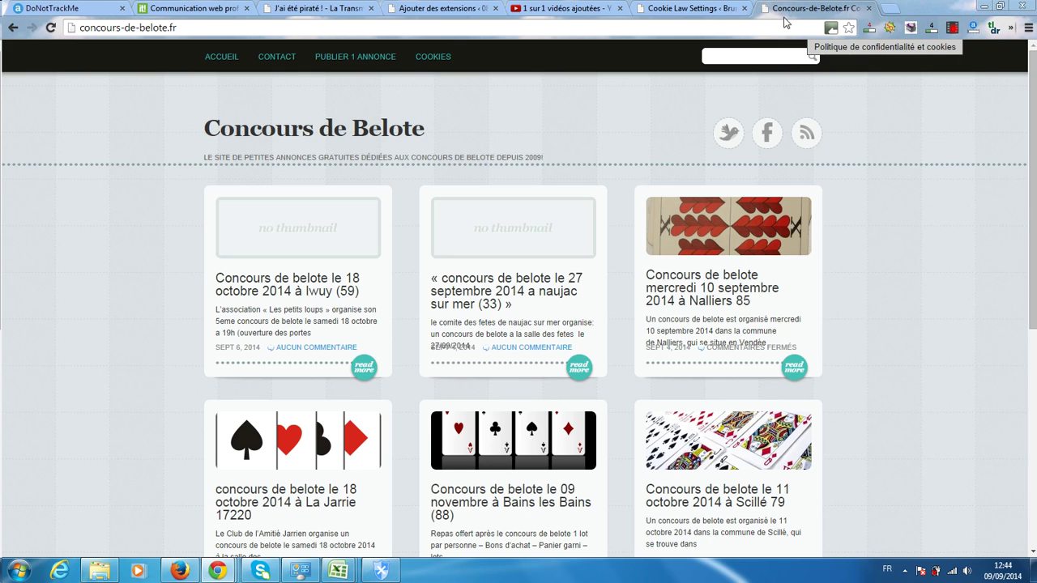
pyautogui.click(714, 12)
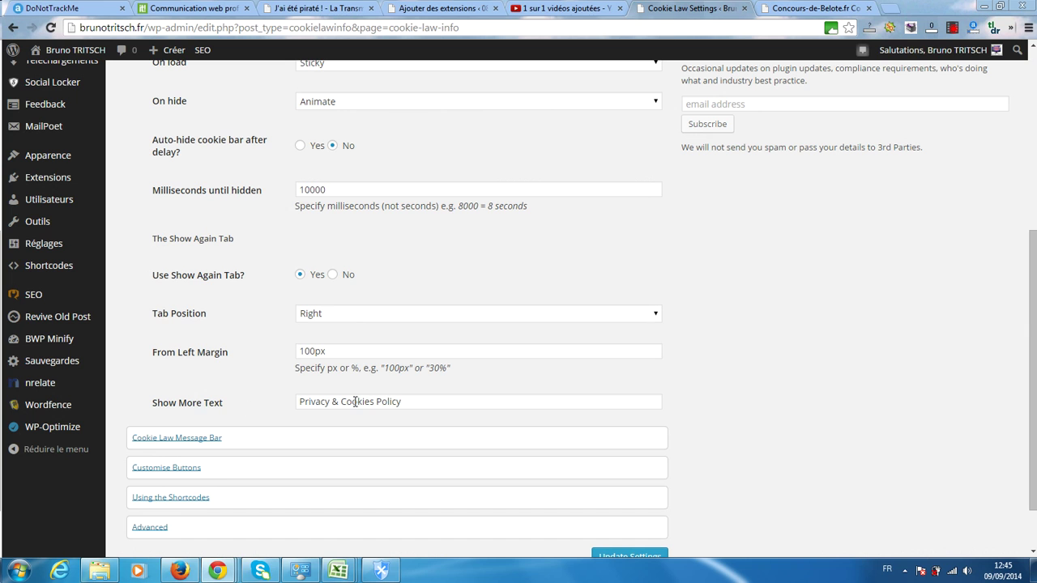
# Step: Replace the Show More Text with "Politique de confidentialité et cookies", matching the tab on concours-de-belote.fr, and save the settings
pyautogui.click(802, 8)
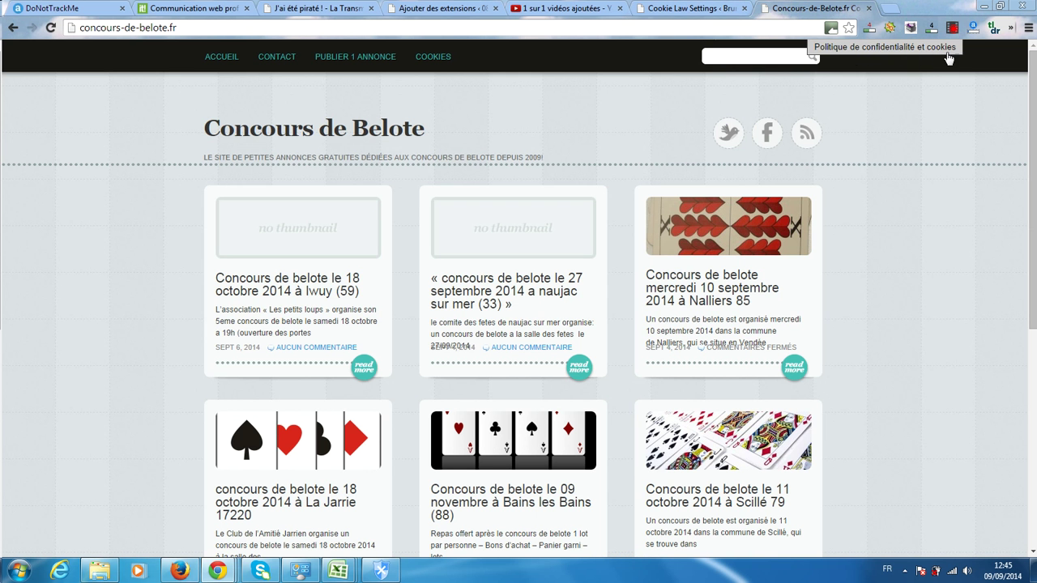
pyautogui.click(701, 8)
pyautogui.click(420, 400)
pyautogui.moveTo(420, 400); pyautogui.dragTo(304, 402)
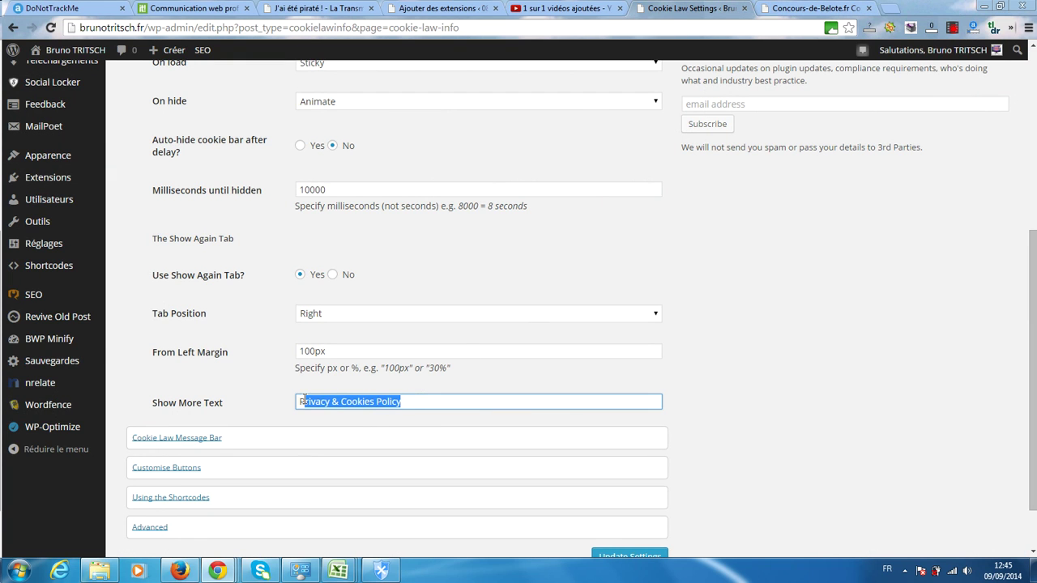
pyautogui.press('BackSpace')
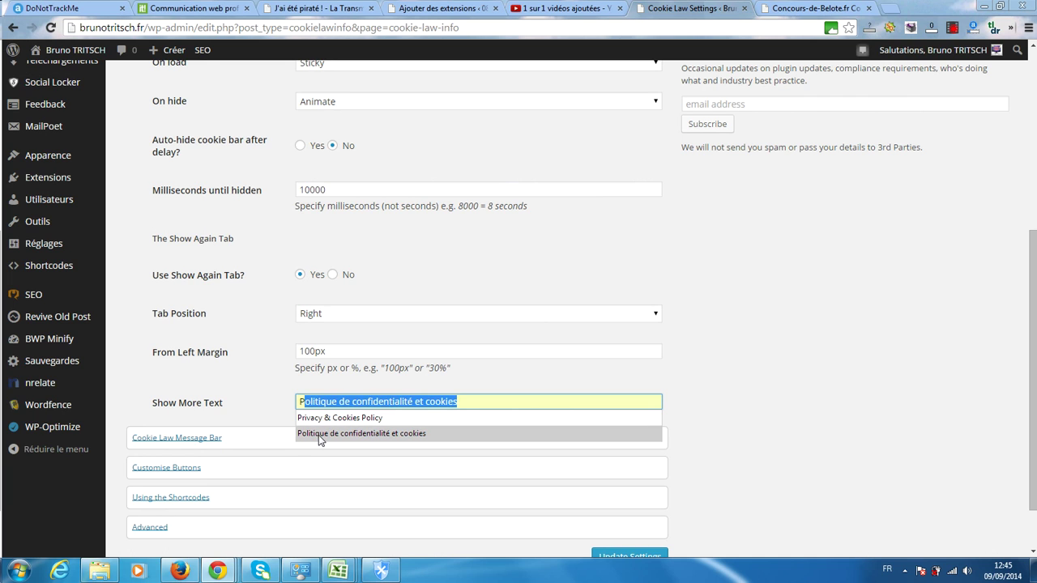
pyautogui.click(319, 435)
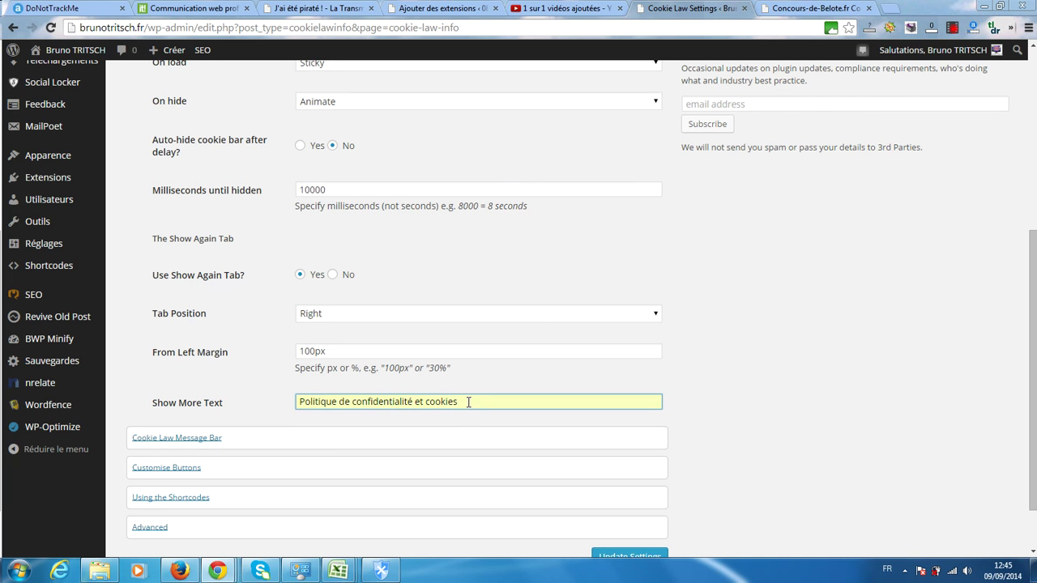
pyautogui.press('Tab')
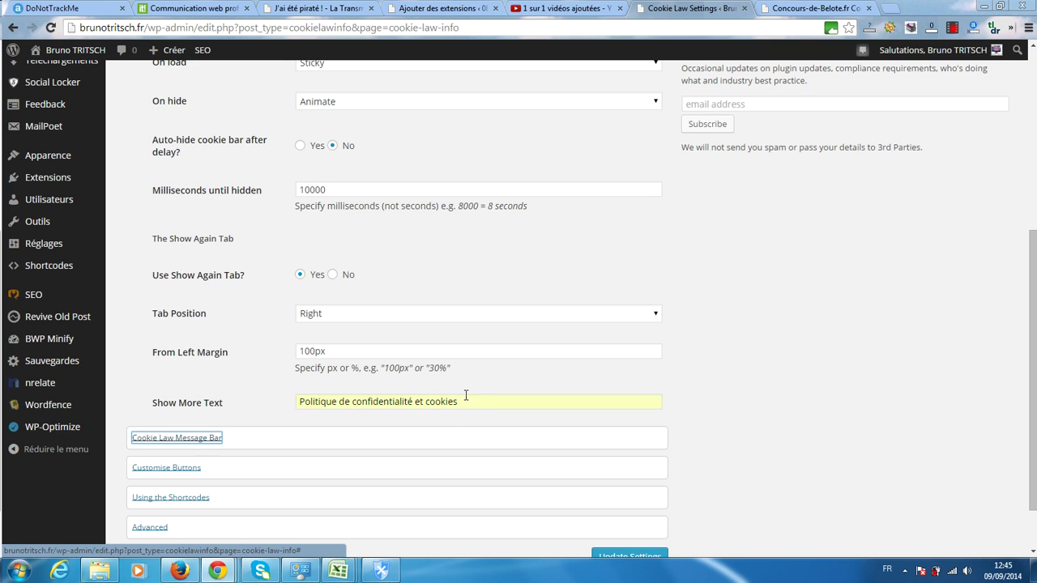
pyautogui.scroll(-1, 753, 492)
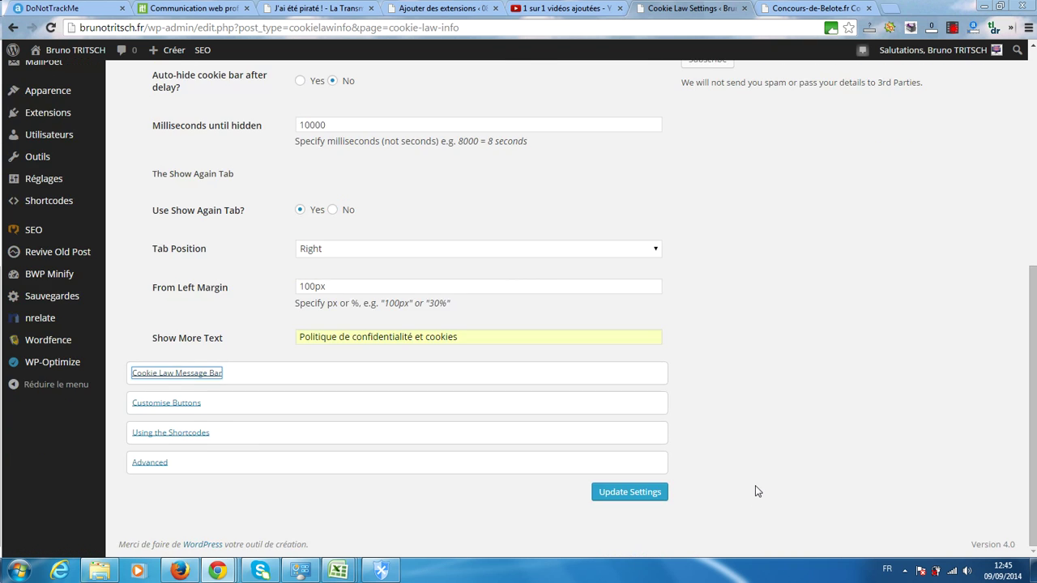
pyautogui.click(615, 499)
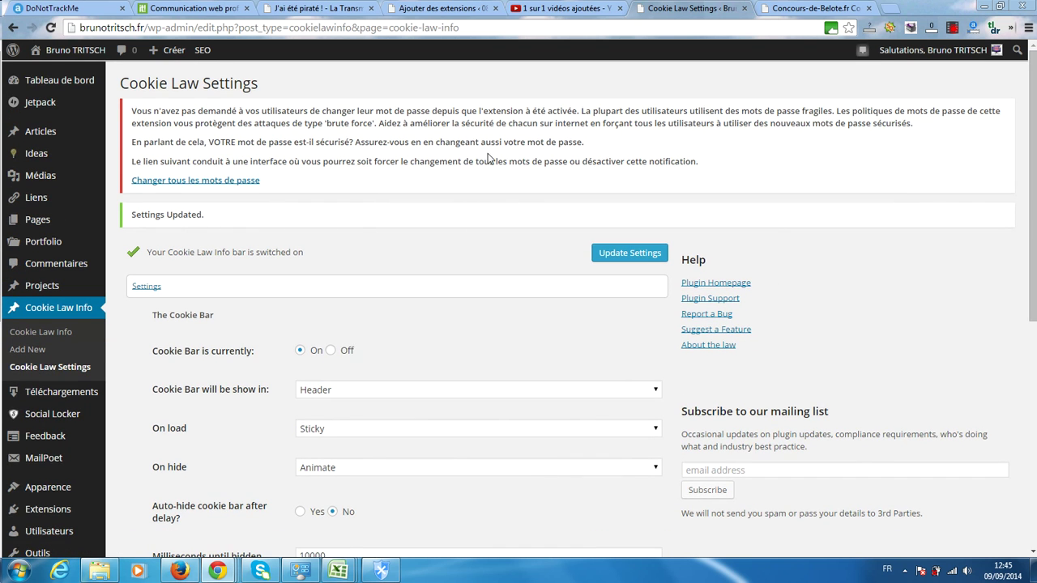
# Step: Open the blog's public home page in a new browser tab and look through its full length for the cookie bar
pyautogui.moveTo(58, 51)
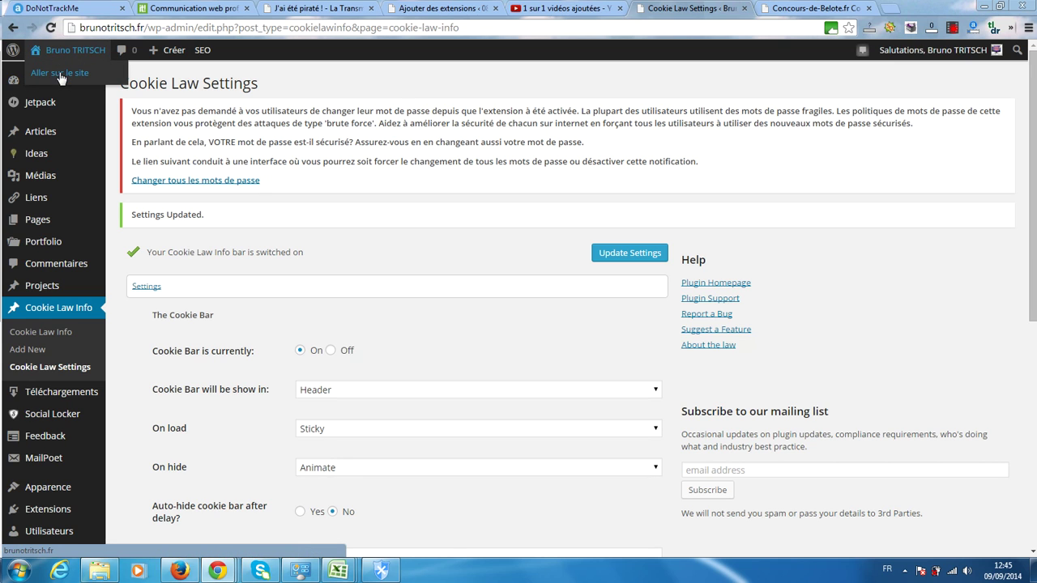
pyautogui.middleClick(60, 73)
pyautogui.click(738, 9)
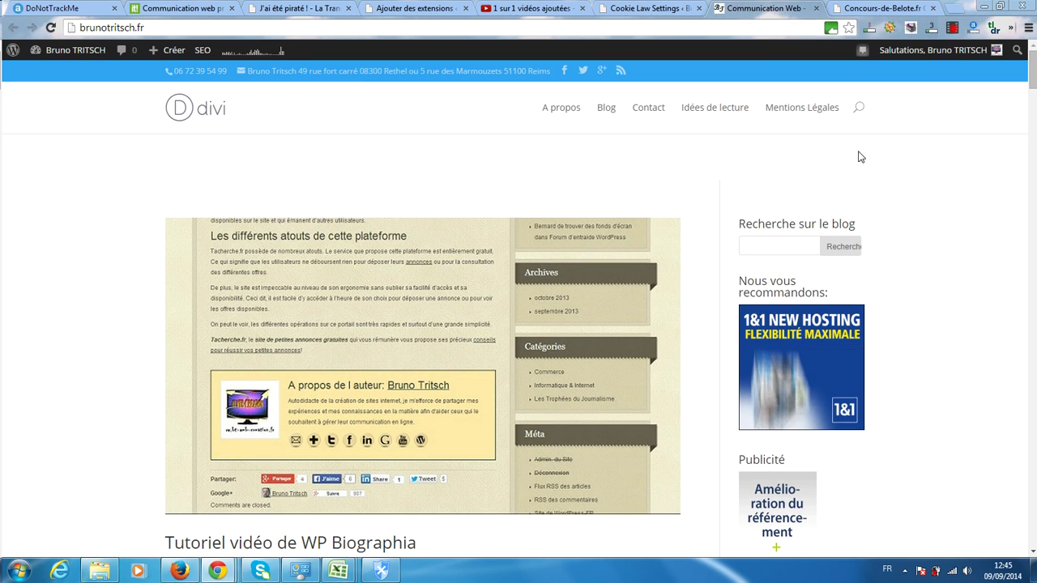
pyautogui.scroll(-6, 877, 178)
pyautogui.scroll(-18, 875, 178)
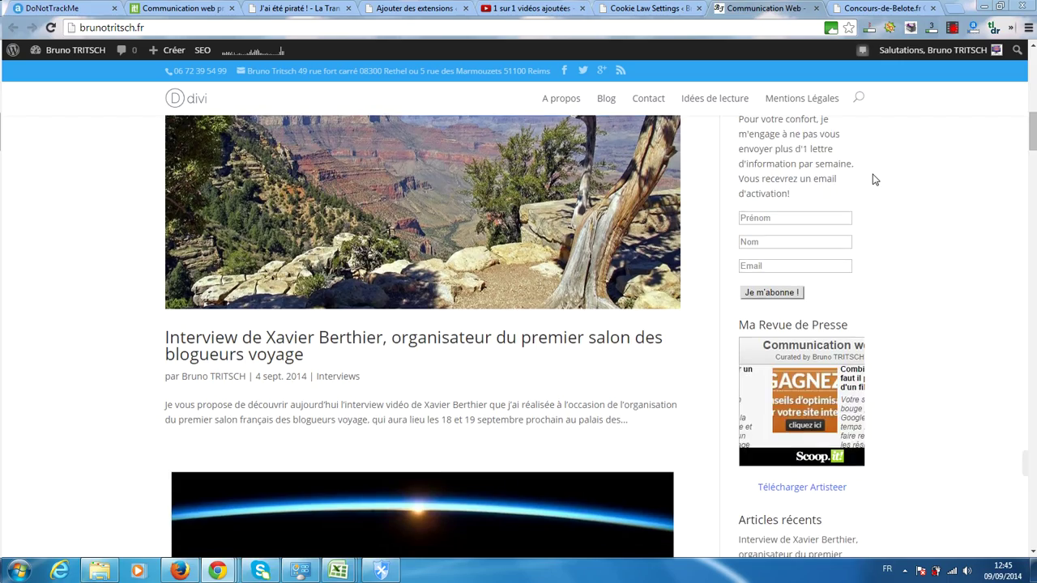
pyautogui.scroll(-15, 873, 179)
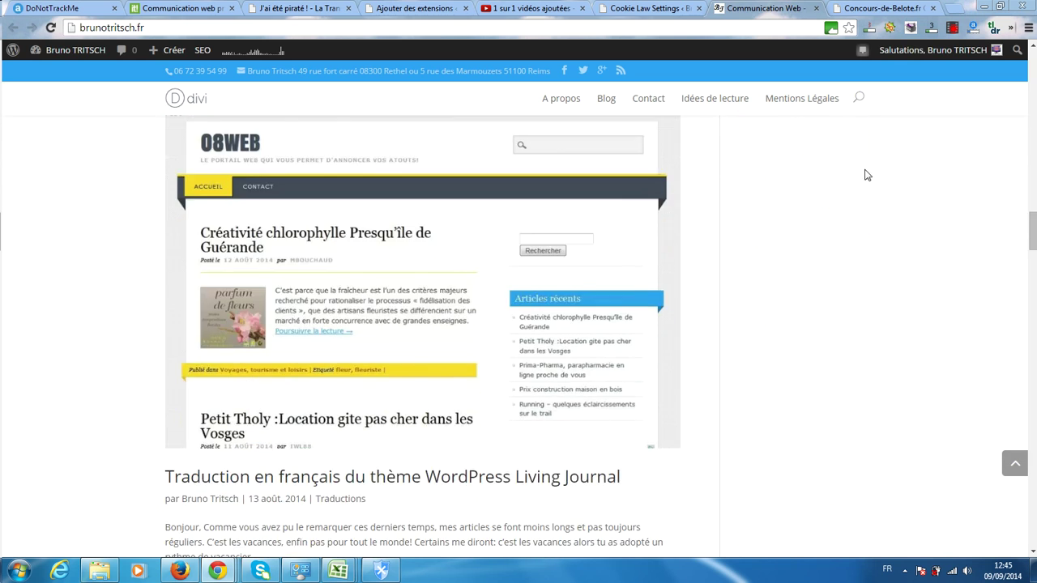
pyautogui.scroll(-15, 886, 235)
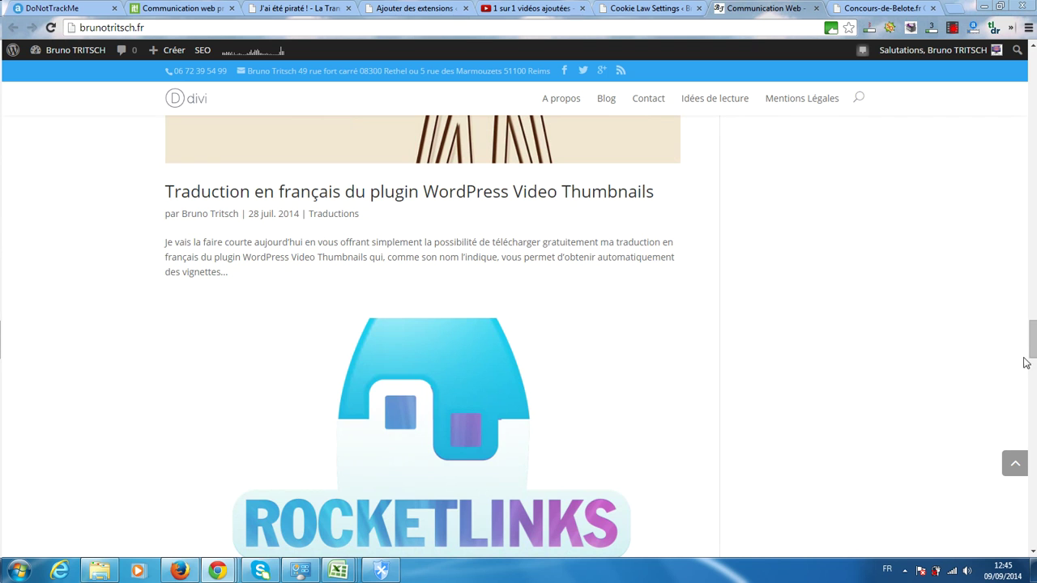
pyautogui.moveTo(1032, 359); pyautogui.dragTo(1013, 524)
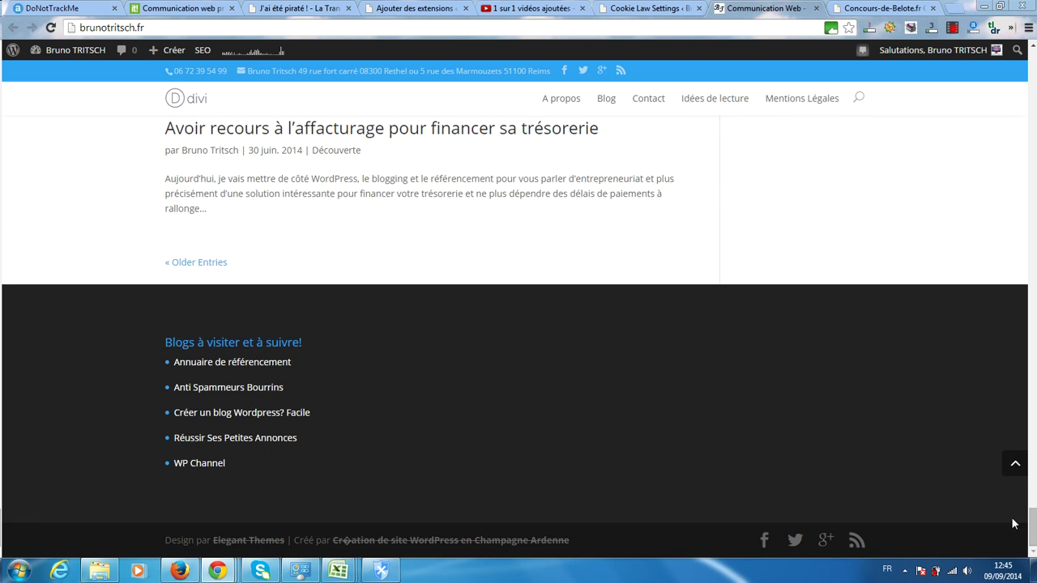
pyautogui.click(1016, 468)
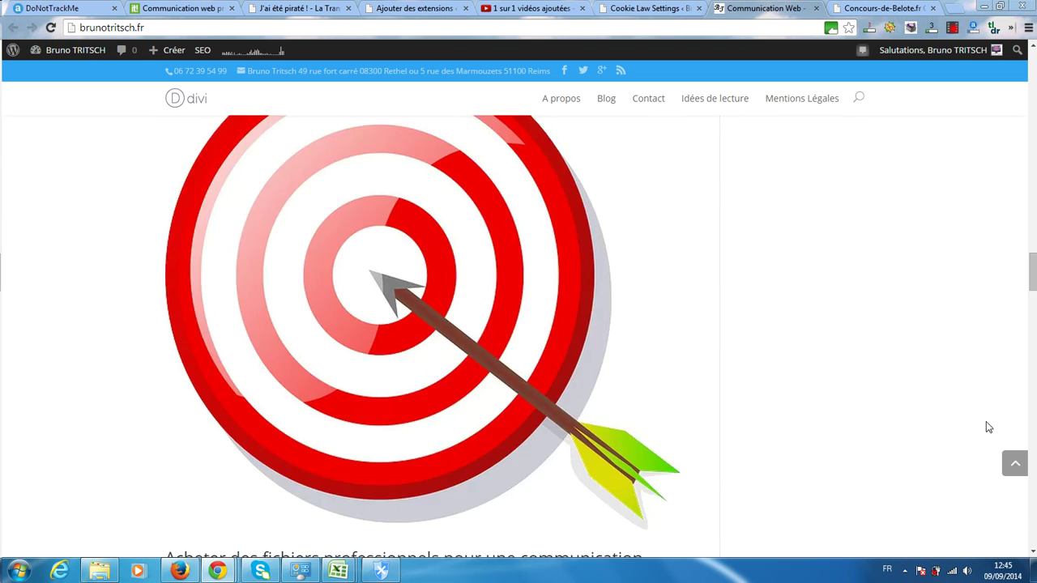
# Step: Set the cookie bar to be shown in the Footer in Cookie Law Settings and save the settings
pyautogui.click(647, 7)
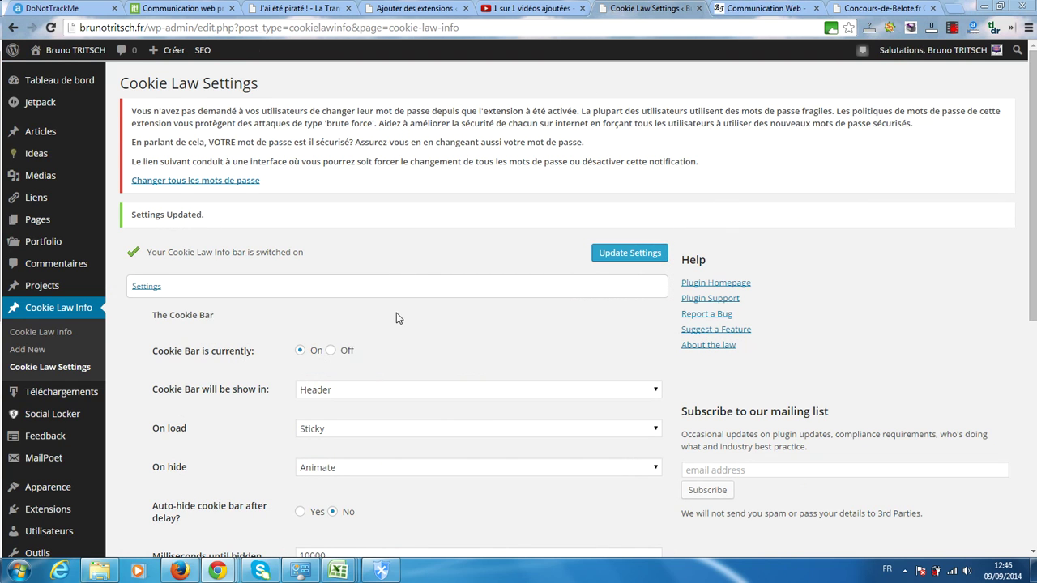
pyautogui.click(351, 389)
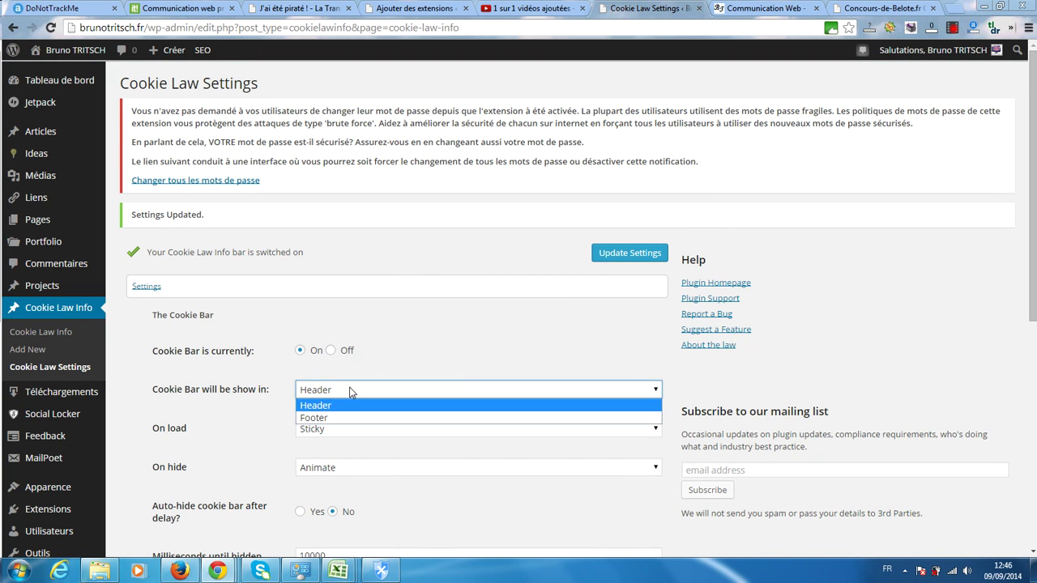
pyautogui.click(312, 418)
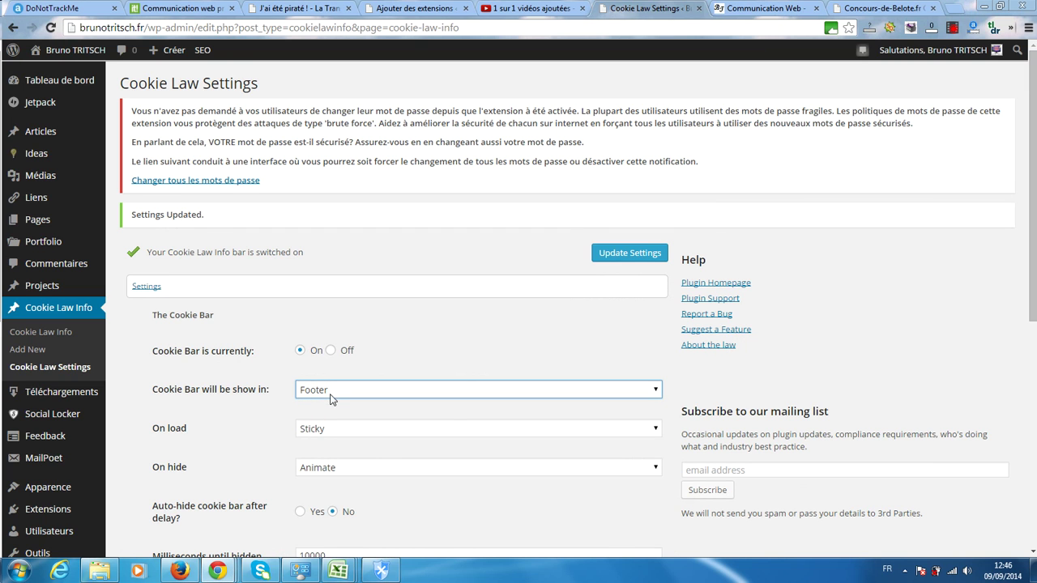
pyautogui.click(651, 264)
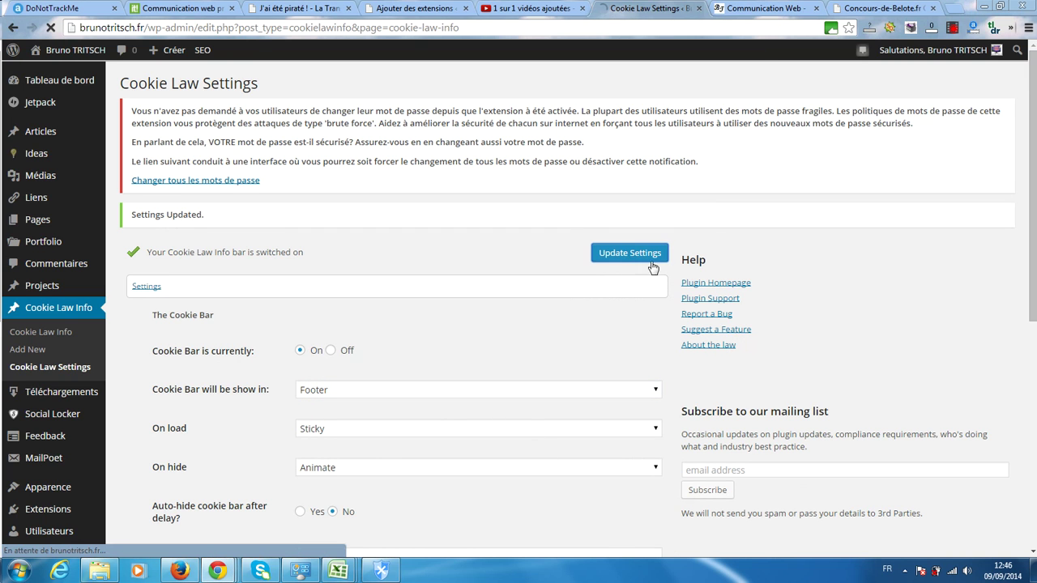
# Step: Reload the blog's home page, check the cookie bar while browsing the page, and accept the cookies
pyautogui.click(759, 10)
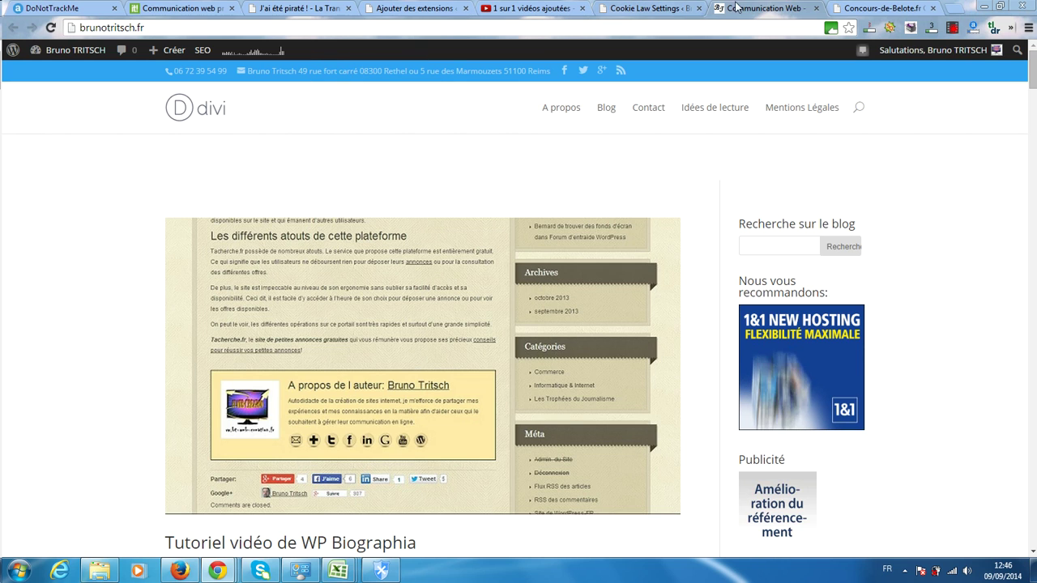
pyautogui.click(51, 27)
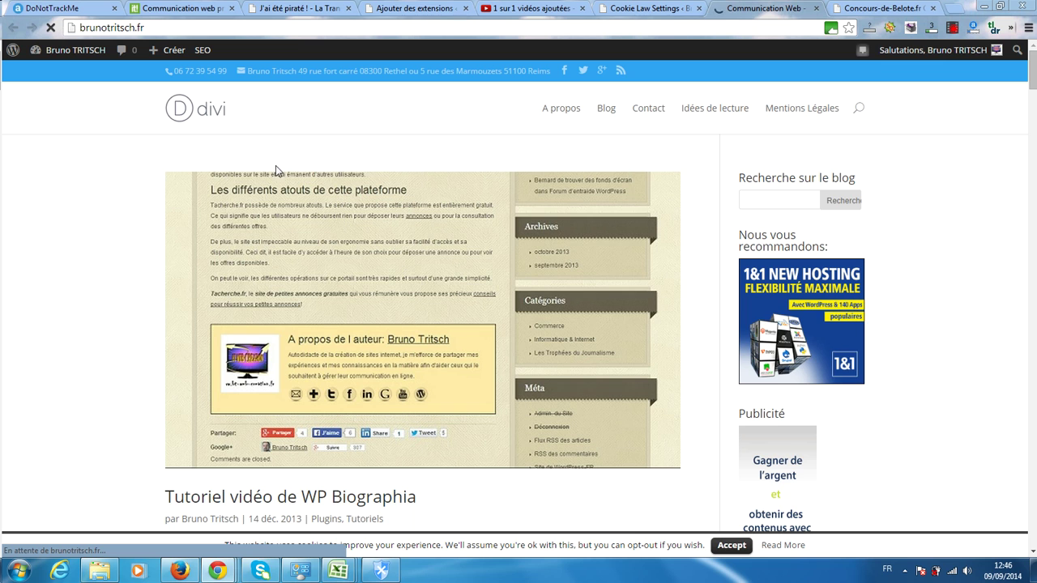
pyautogui.scroll(-1, 905, 546)
pyautogui.scroll(-2, 905, 546)
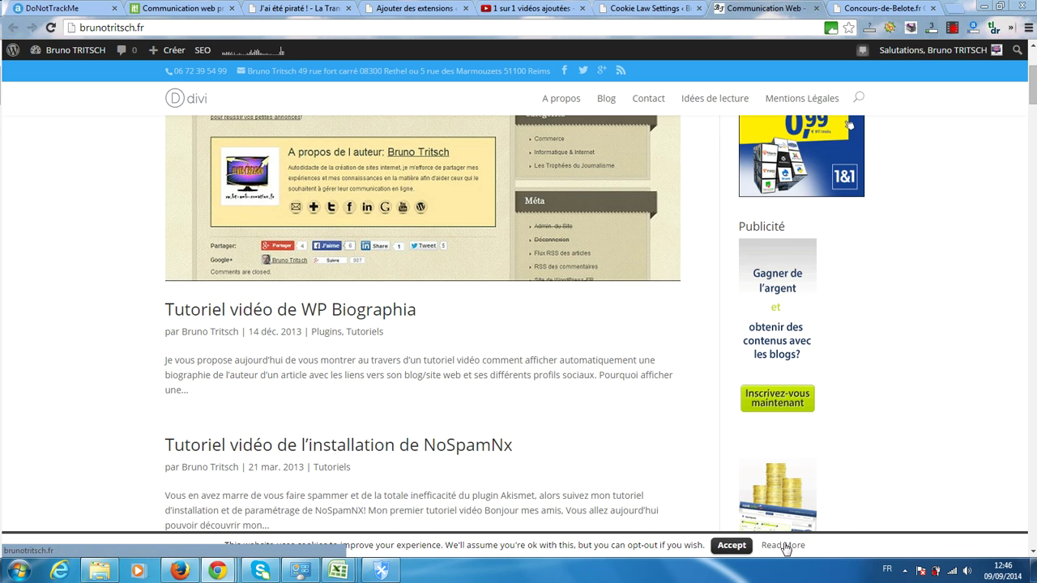
pyautogui.scroll(-2, 746, 549)
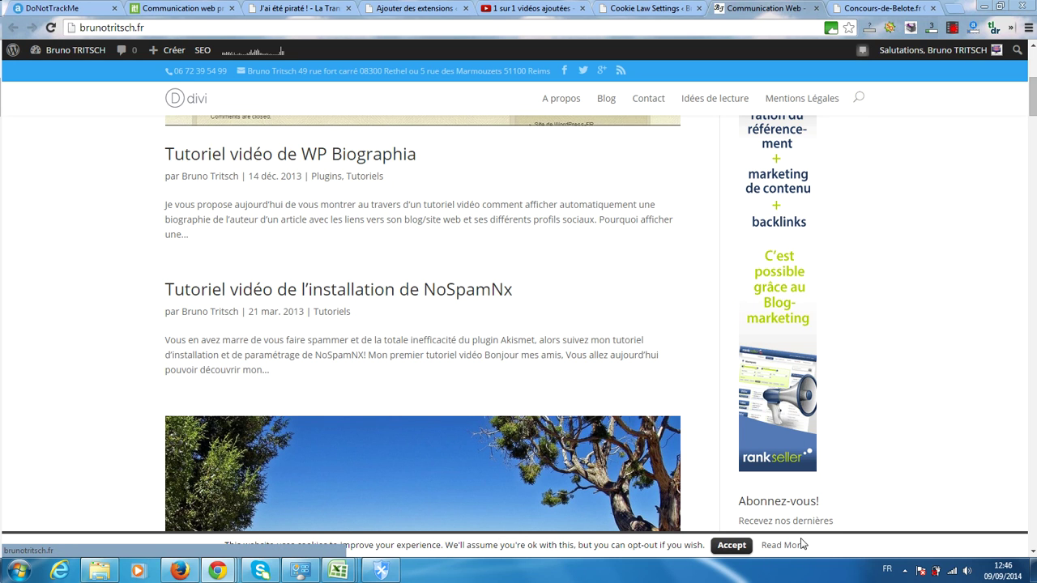
pyautogui.click(731, 546)
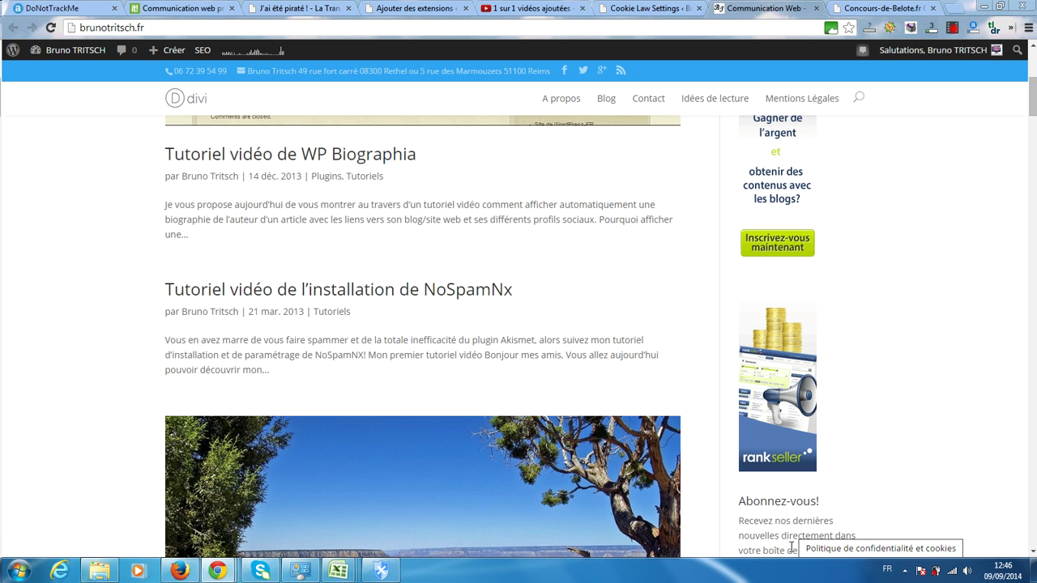
# Step: Set the show-again tab's From Left Margin to 10px in Cookie Law Settings and save the settings
pyautogui.click(648, 8)
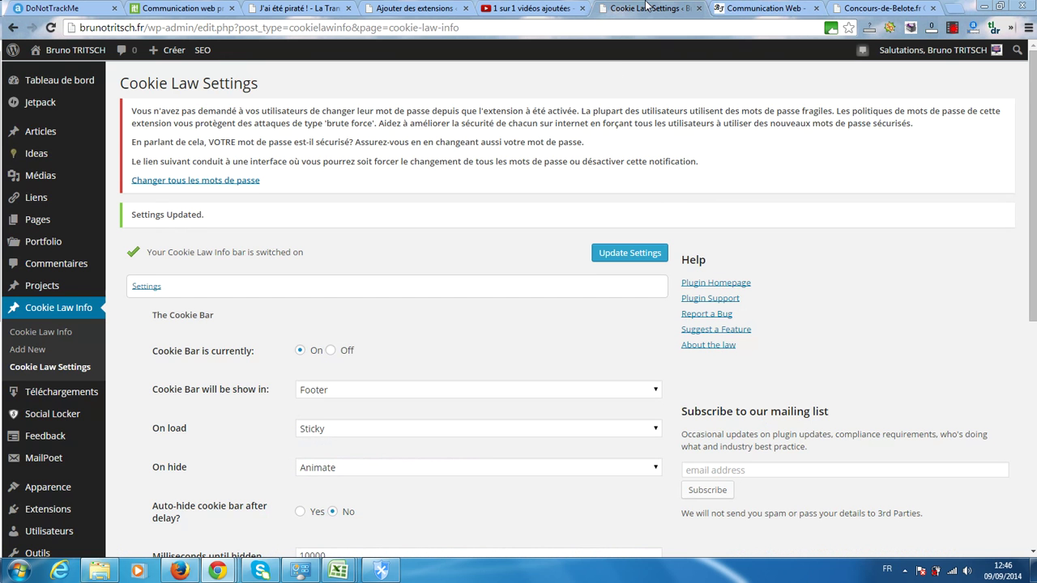
pyautogui.scroll(-4, 414, 340)
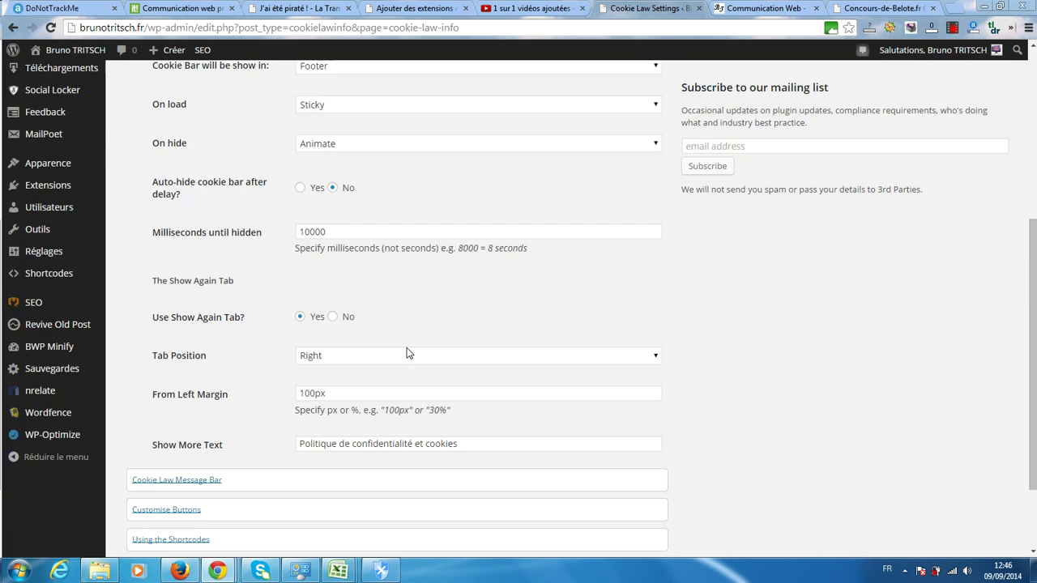
pyautogui.click(308, 393)
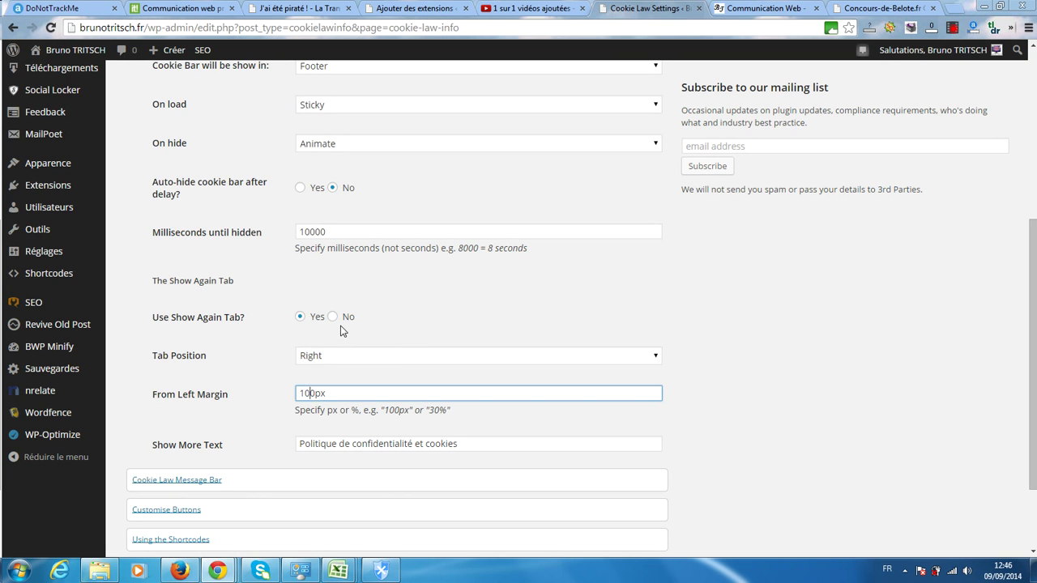
pyautogui.press('Tab')
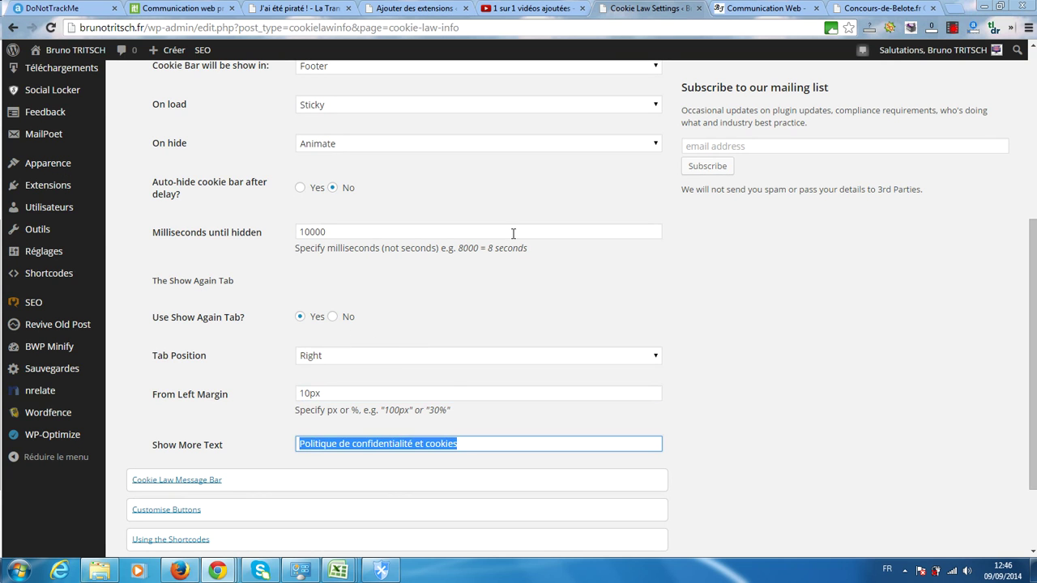
pyautogui.press('Return')
pyautogui.click(629, 188)
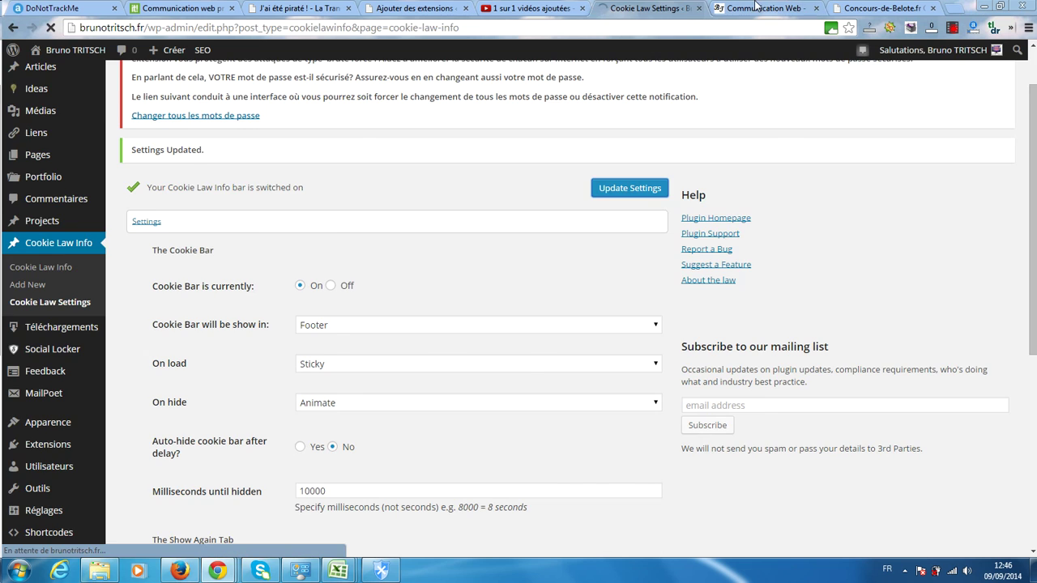
# Step: Reload the blog's home page, examine the position of the Politique de confidentialité et cookies tab, and reopen the cookie message from it
pyautogui.click(799, 7)
pyautogui.click(50, 29)
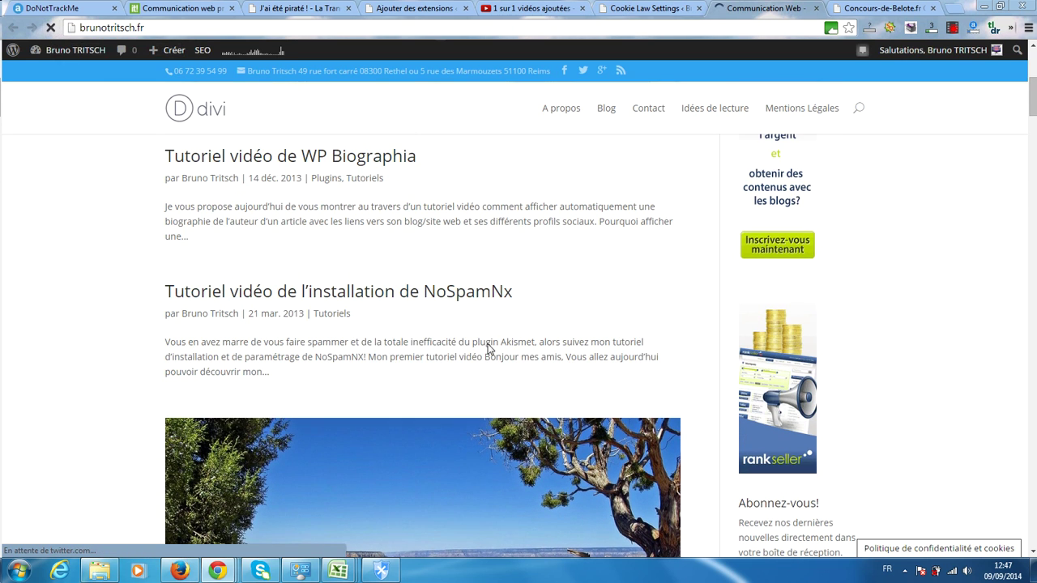
pyautogui.scroll(-1, 881, 543)
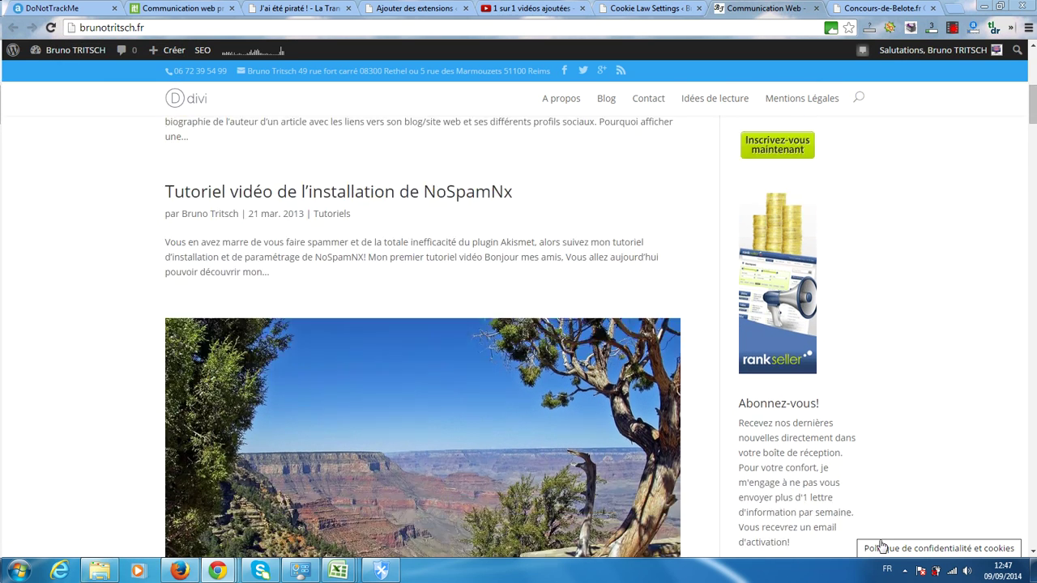
pyautogui.scroll(6, 883, 551)
pyautogui.scroll(-10, 883, 556)
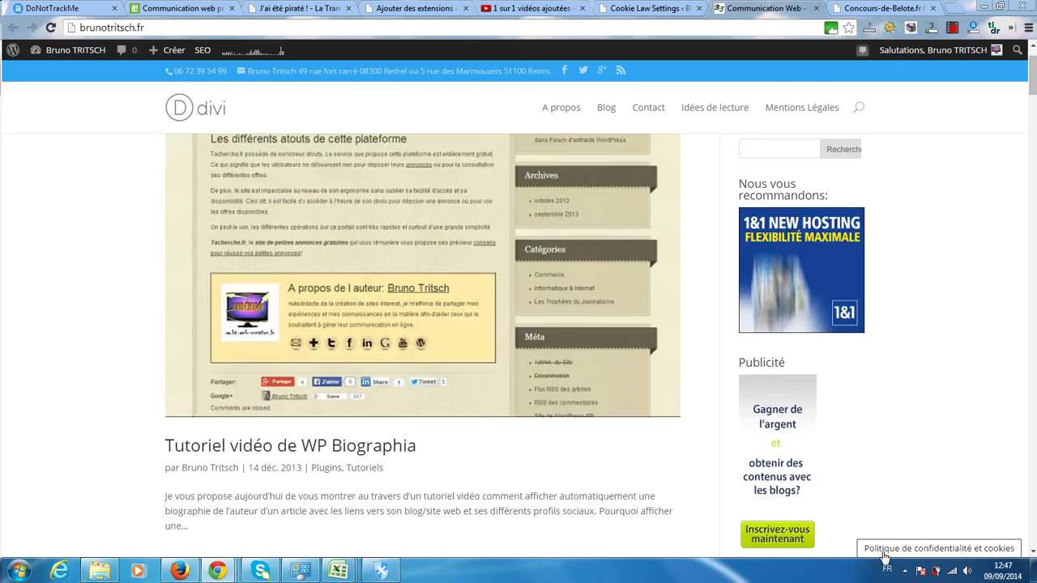
pyautogui.scroll(-5, 882, 558)
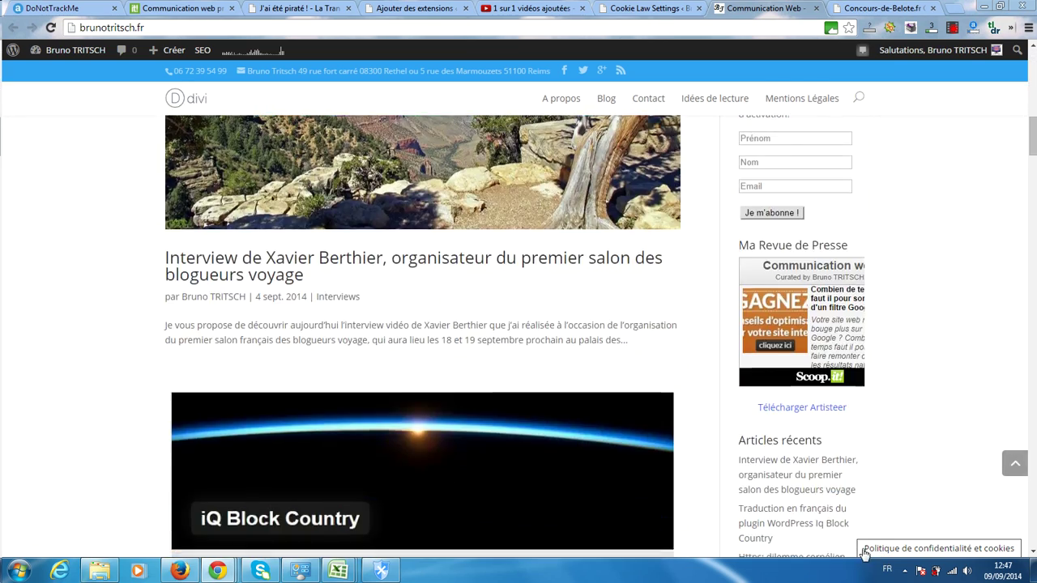
pyautogui.scroll(-2, 861, 549)
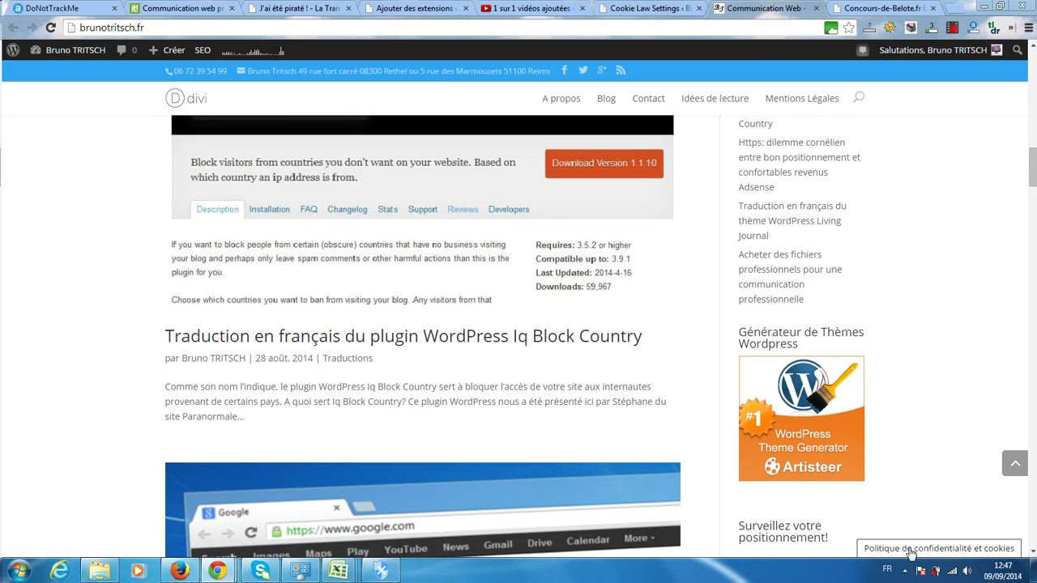
pyautogui.scroll(9, 905, 478)
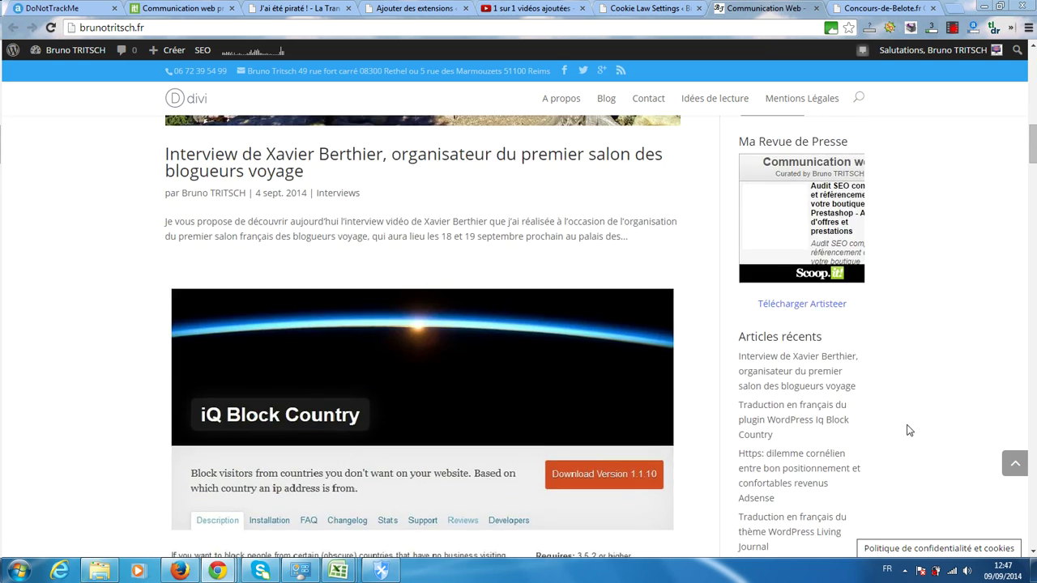
pyautogui.click(940, 549)
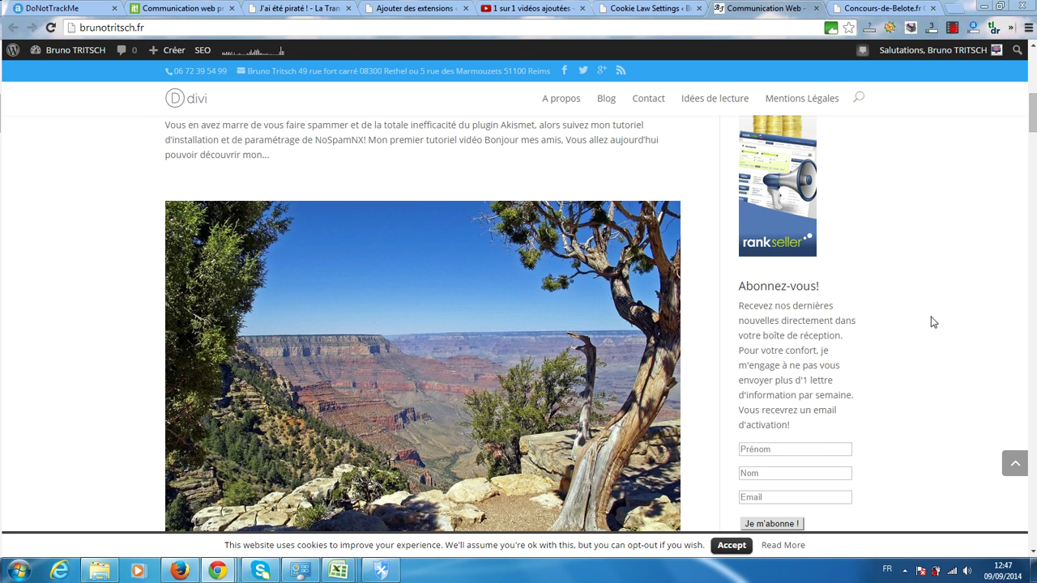
# Step: Open the Cookie Law Message Bar section in Cookie Law Settings
pyautogui.click(646, 7)
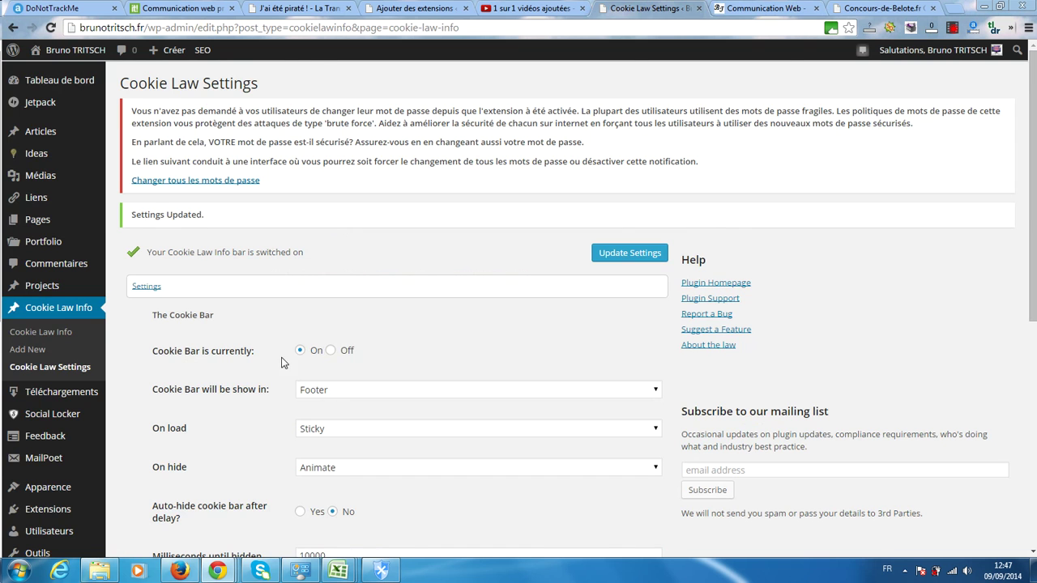
pyautogui.scroll(-5, 275, 372)
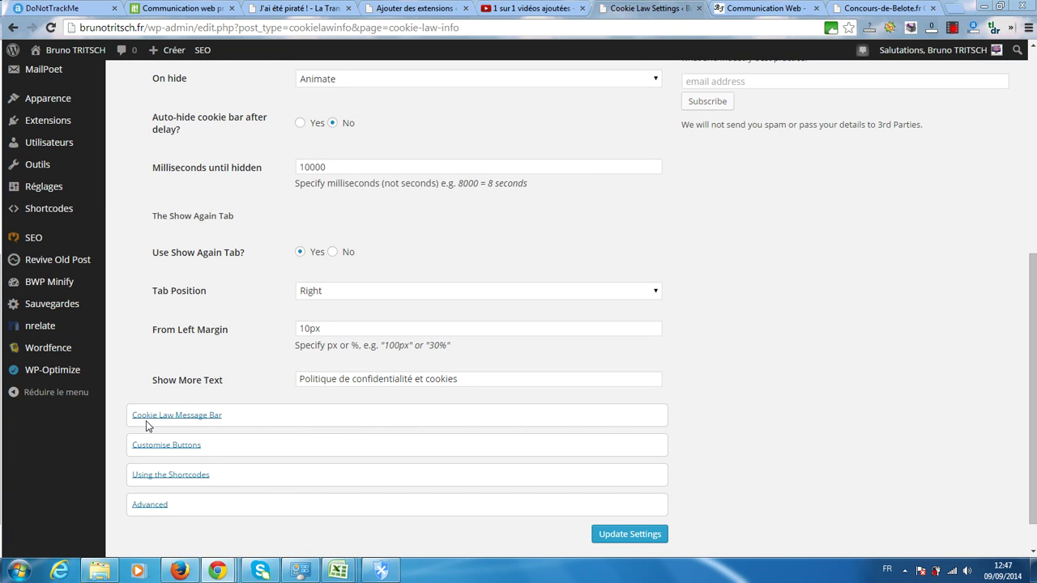
pyautogui.click(154, 421)
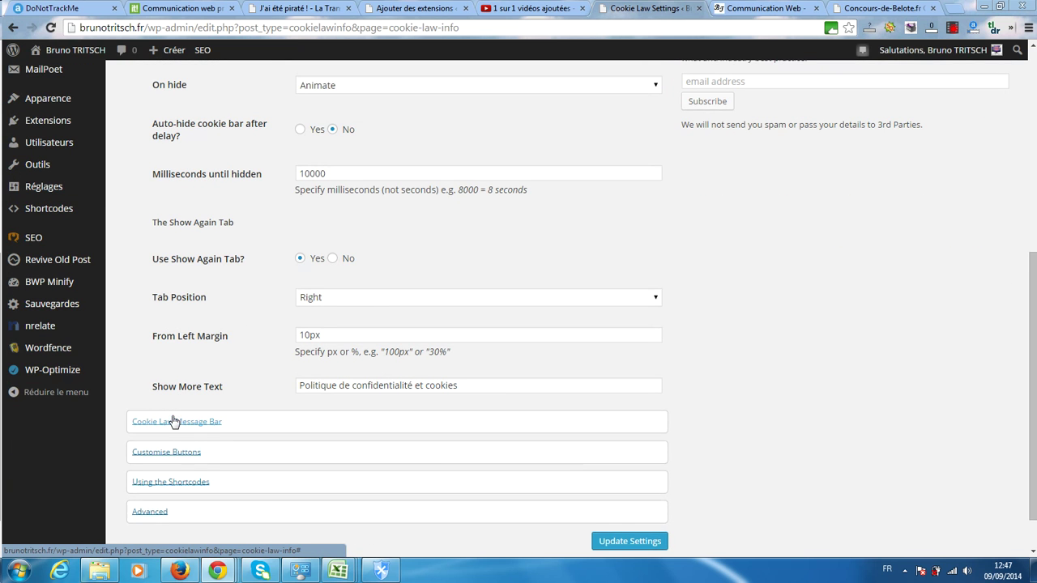
pyautogui.scroll(3, 292, 331)
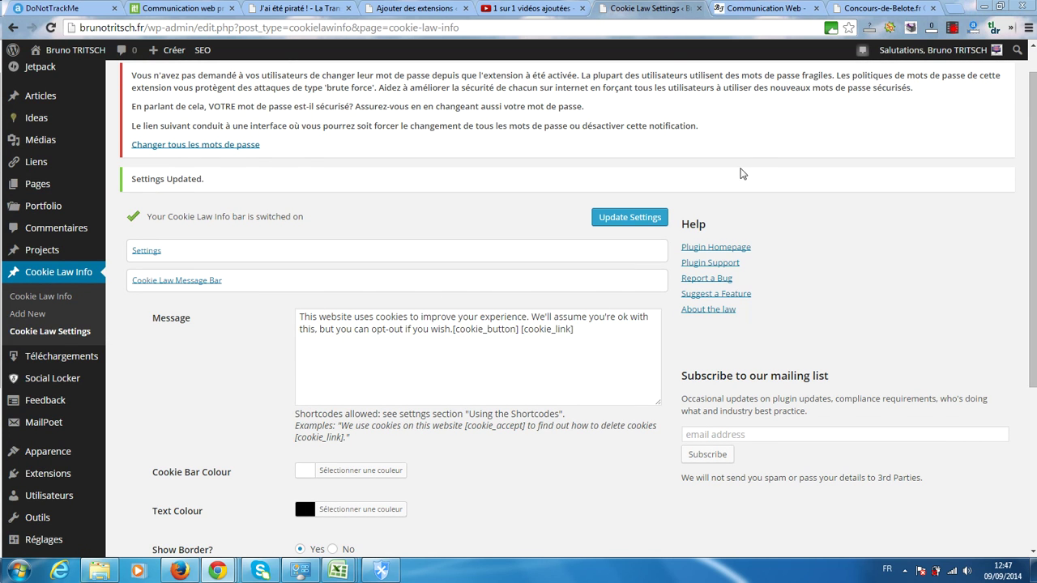
pyautogui.click(868, 7)
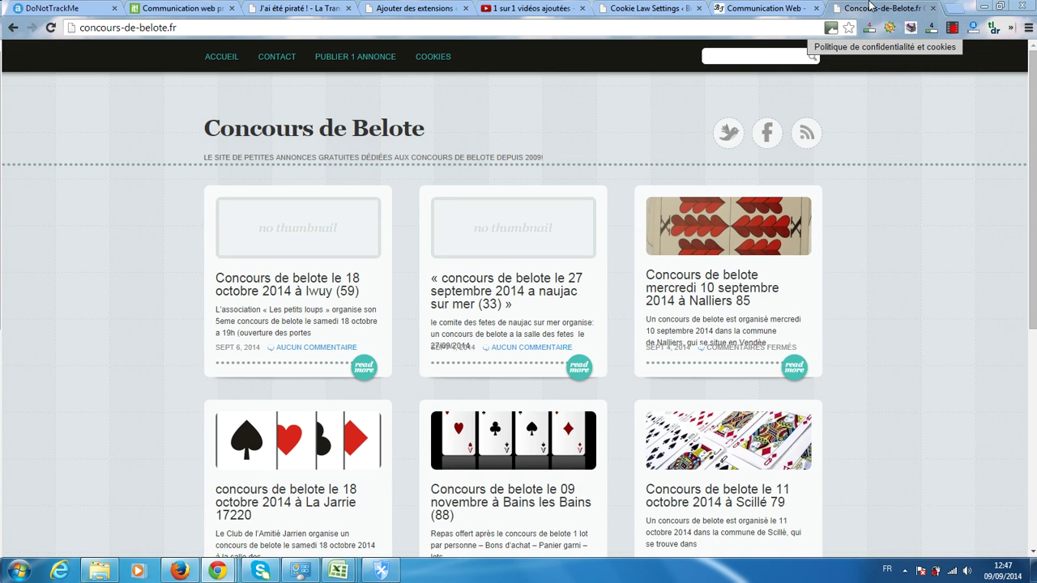
pyautogui.click(772, 7)
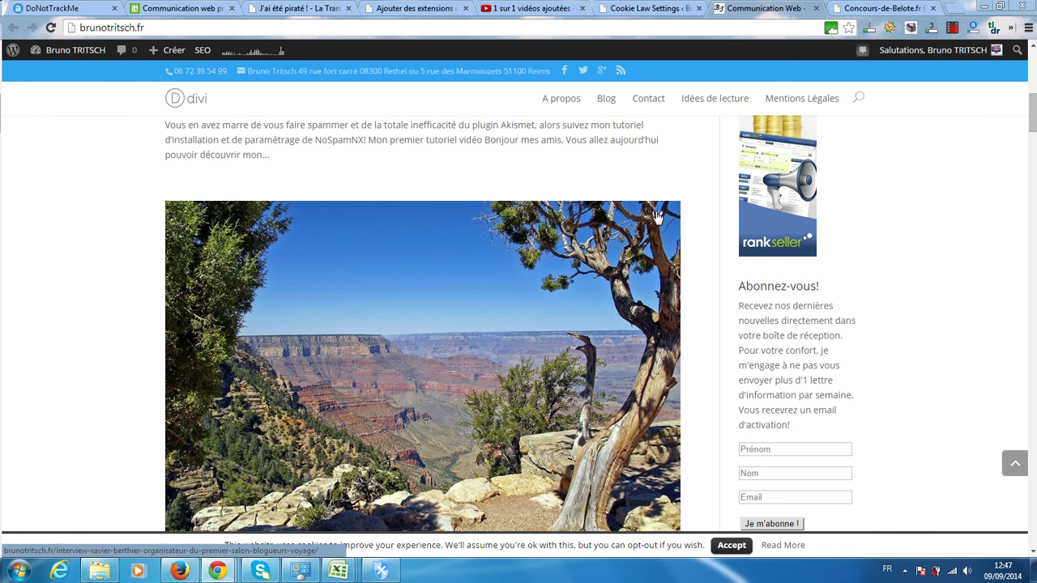
pyautogui.moveTo(704, 545); pyautogui.dragTo(229, 543)
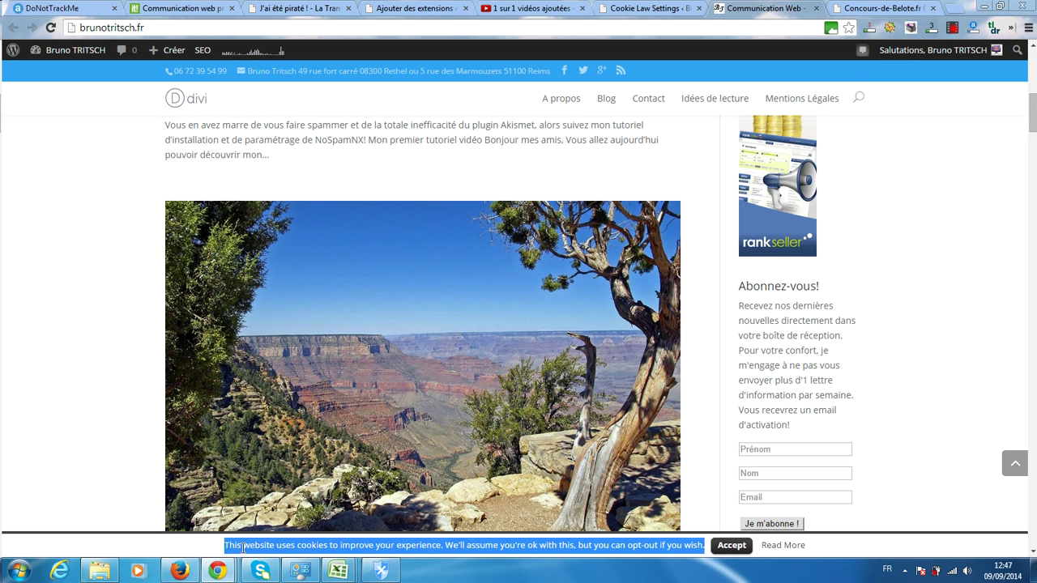
pyautogui.rightClick(244, 547)
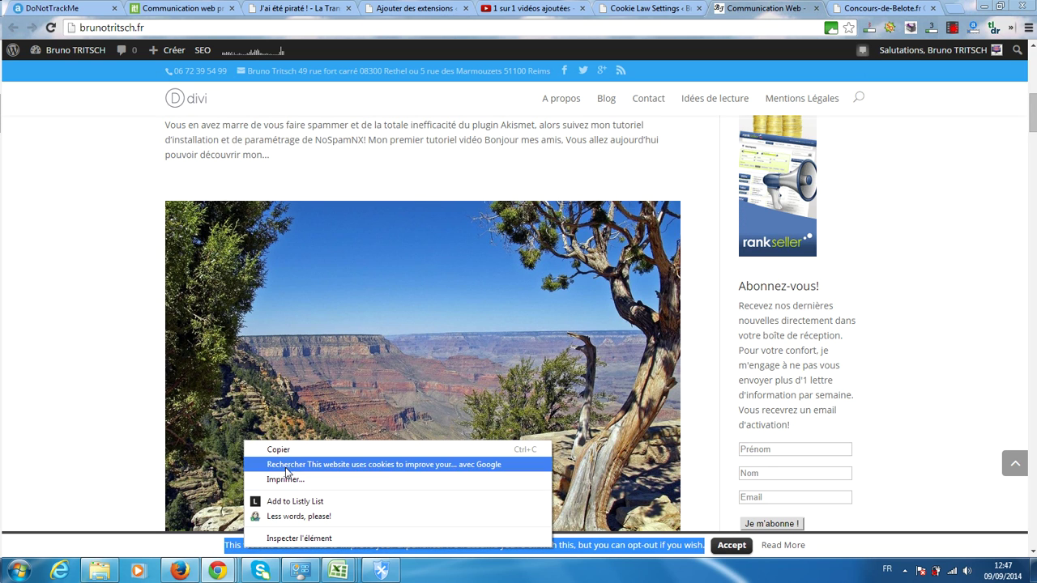
# Step: Copy the French message sentence from the cookie bar on the Concours de Belote site
pyautogui.click(883, 8)
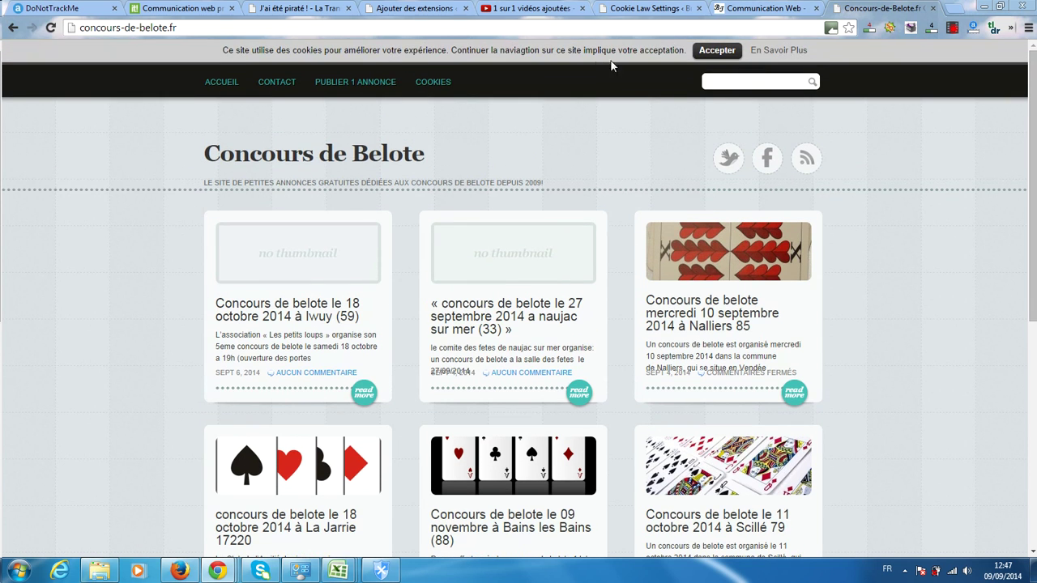
pyautogui.moveTo(683, 51); pyautogui.dragTo(228, 50)
pyautogui.rightClick(235, 50)
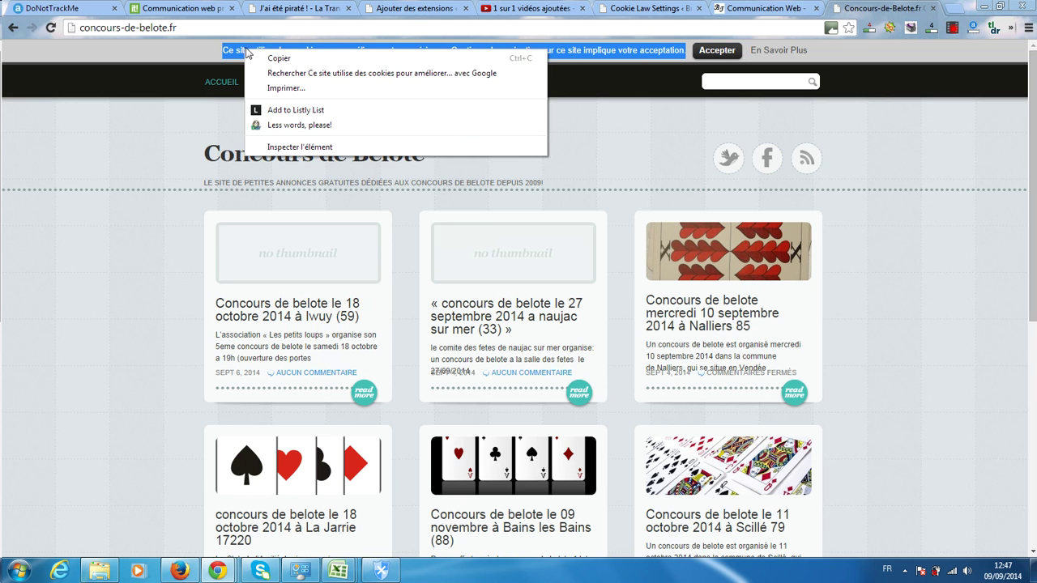
pyautogui.click(284, 58)
# Step: Replace the English sentence in the cookie bar's Message with the copied French text, keeping the [cookie_button] and [cookie_link] shortcodes, and save the settings
pyautogui.click(768, 9)
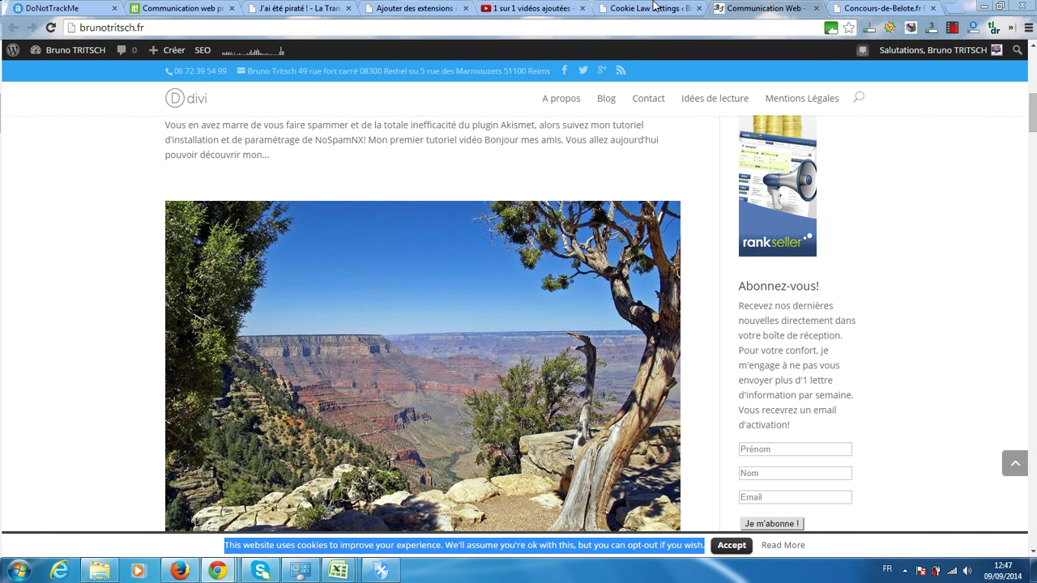
pyautogui.click(628, 10)
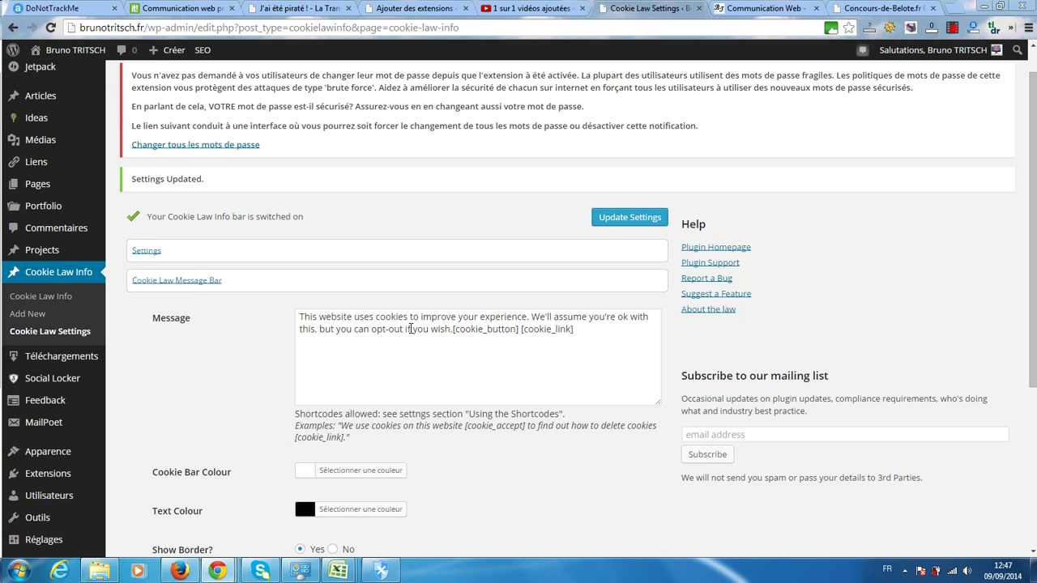
pyautogui.moveTo(449, 334); pyautogui.dragTo(299, 316)
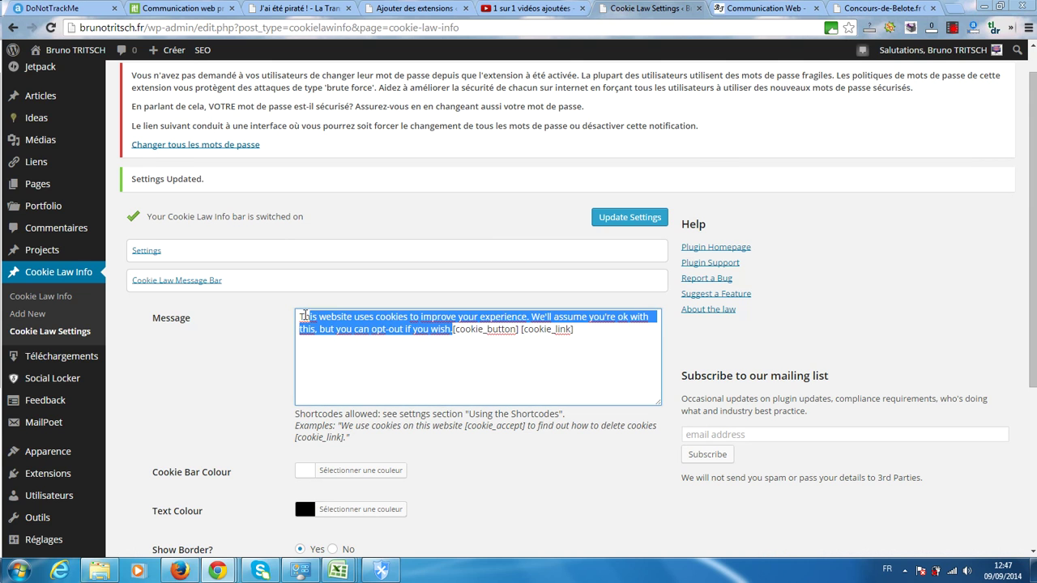
pyautogui.rightClick(346, 319)
pyautogui.click(376, 114)
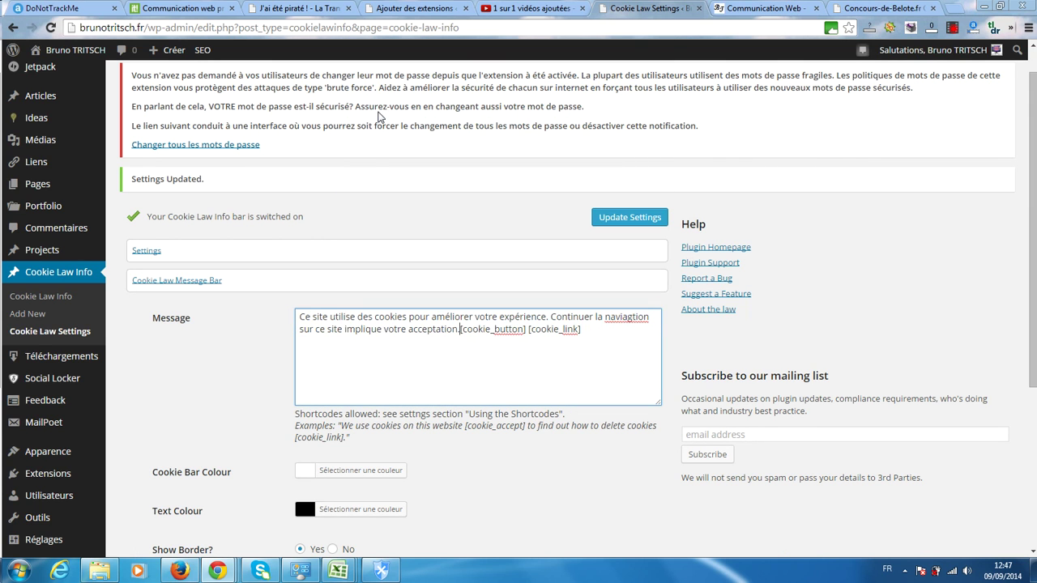
pyautogui.click(633, 219)
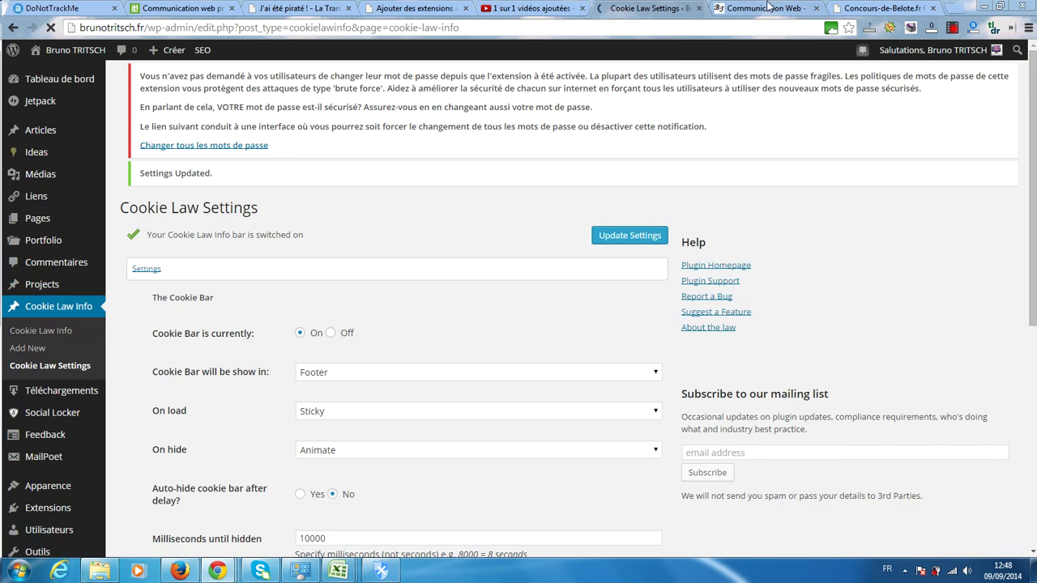
# Step: Reload the blog's home page and reopen the cookie bar from the Politique de confidentialité et cookies tab to check its message text
pyautogui.click(734, 8)
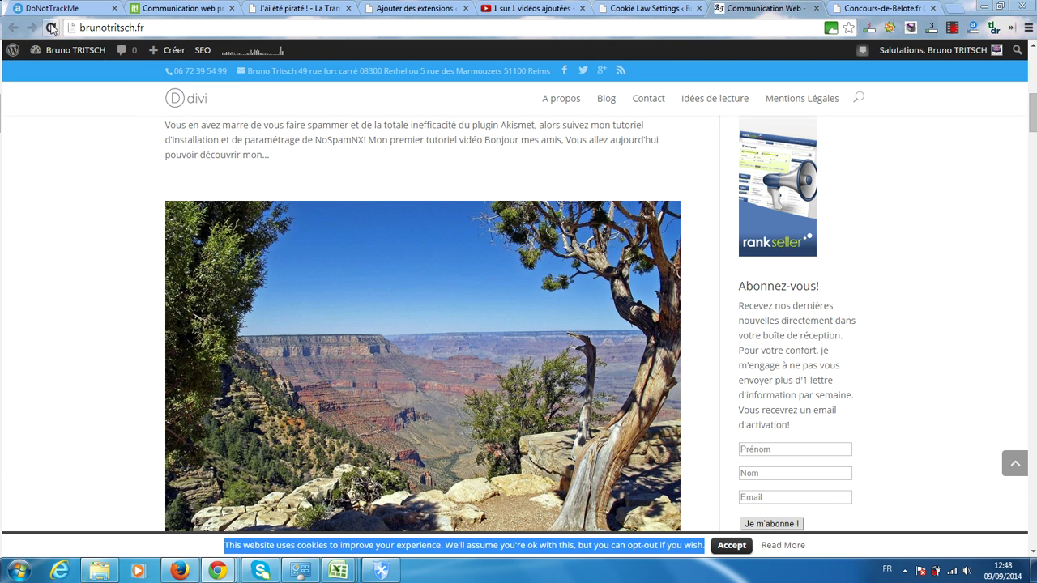
pyautogui.click(51, 29)
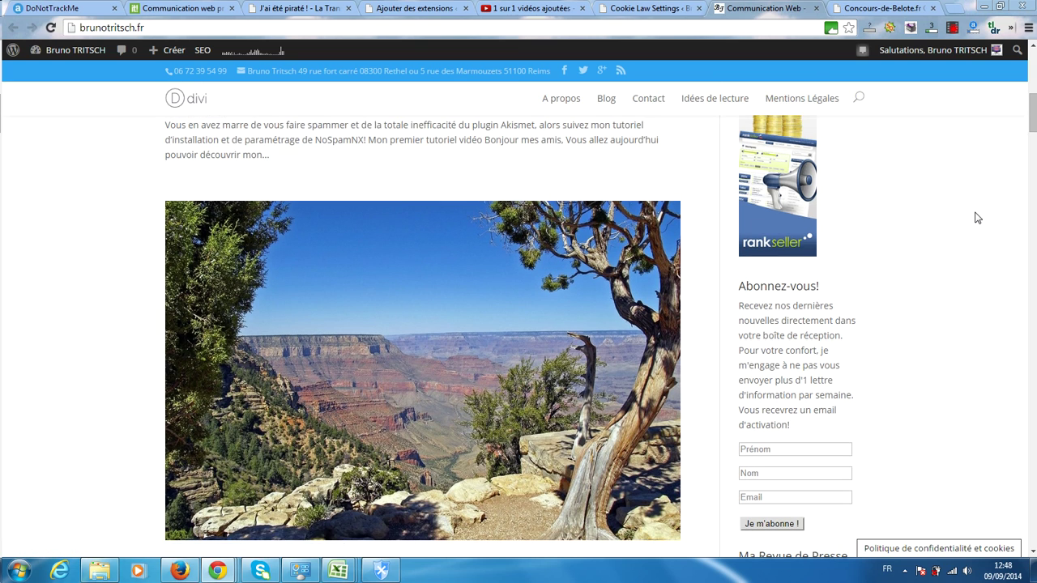
pyautogui.click(951, 550)
pyautogui.scroll(-1, 913, 473)
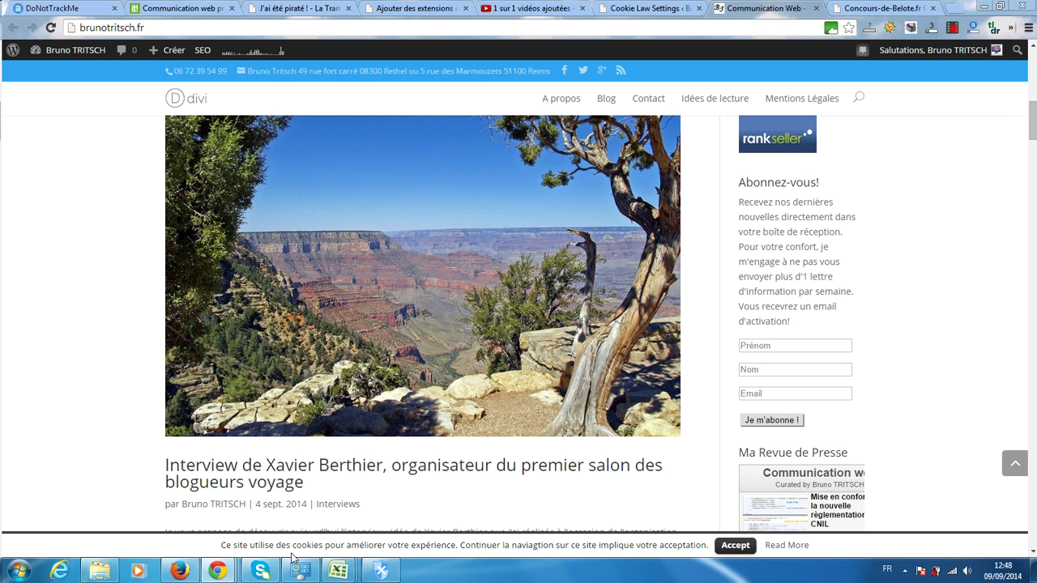
# Step: Set the Cookie Bar Colour to light purple #bc95e2 in the Cookie Law Message Bar settings
pyautogui.click(628, 7)
pyautogui.scroll(-5, 541, 197)
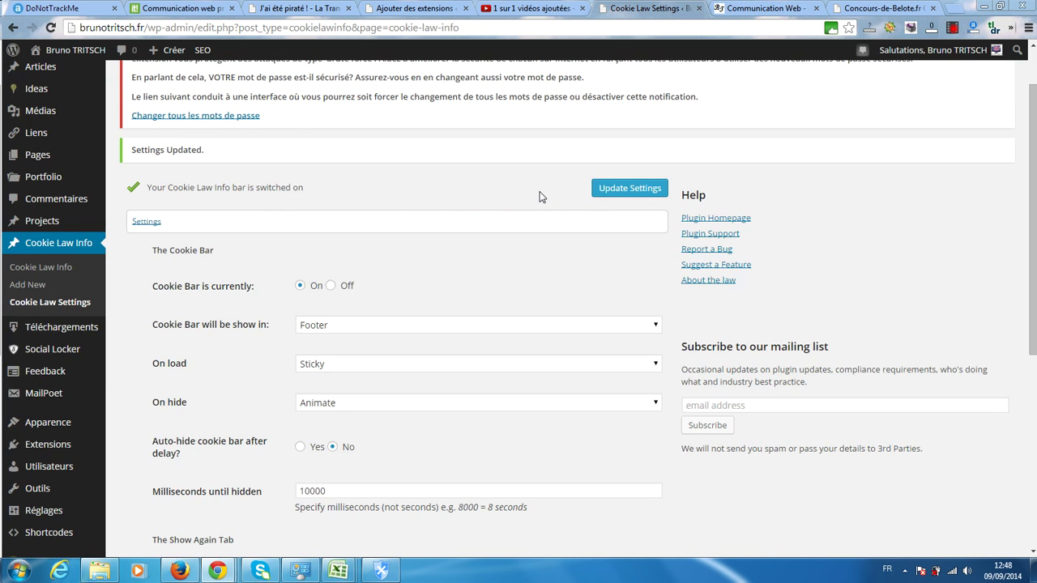
pyautogui.click(171, 418)
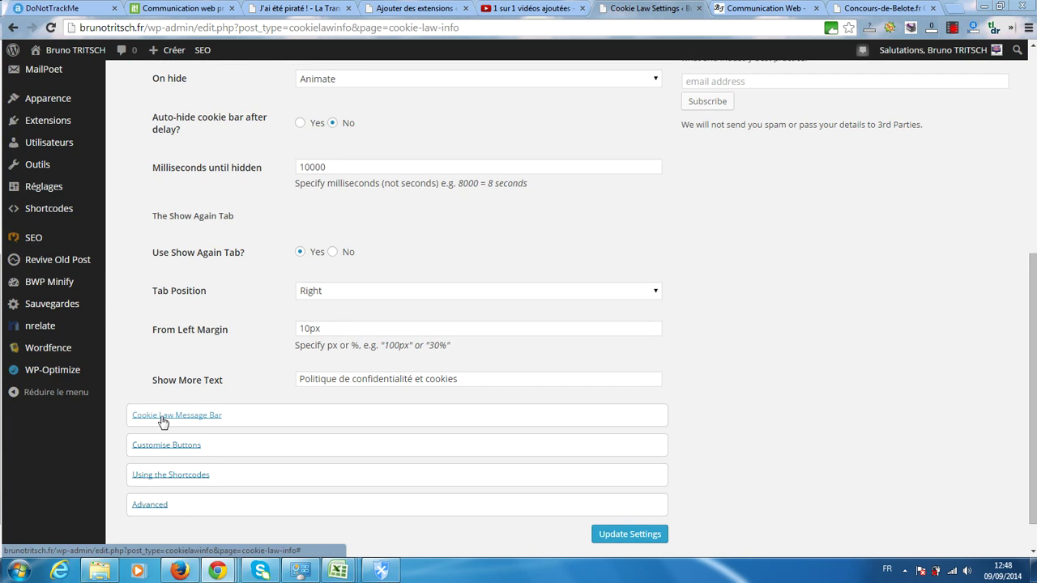
pyautogui.scroll(2, 231, 381)
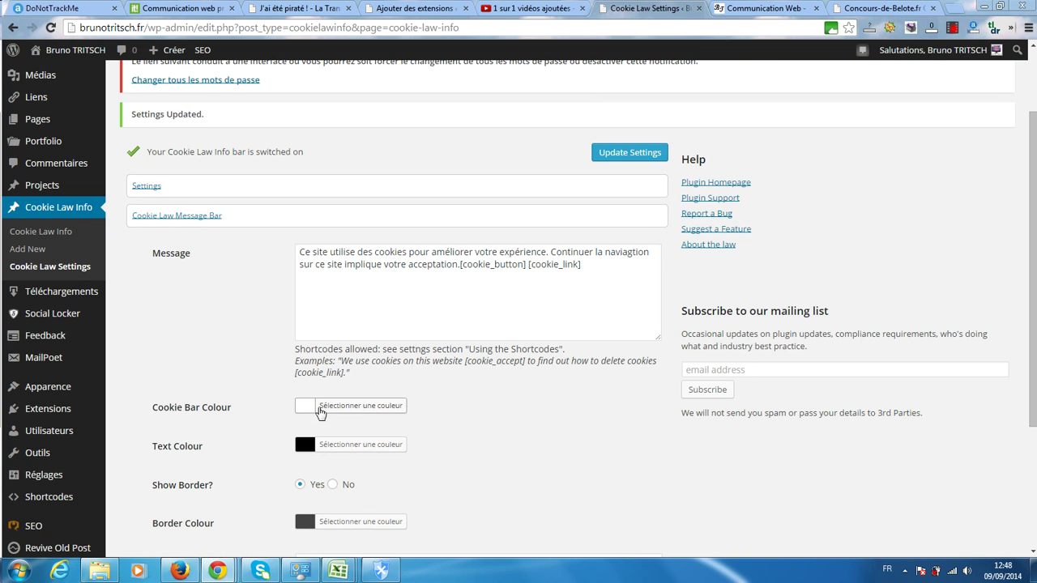
pyautogui.click(348, 406)
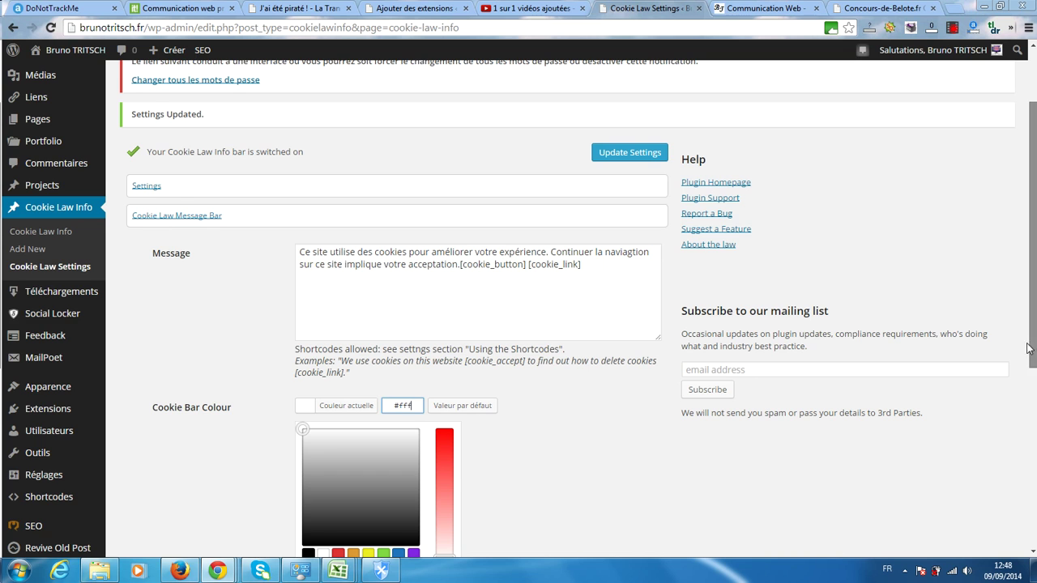
pyautogui.scroll(-1, 1028, 414)
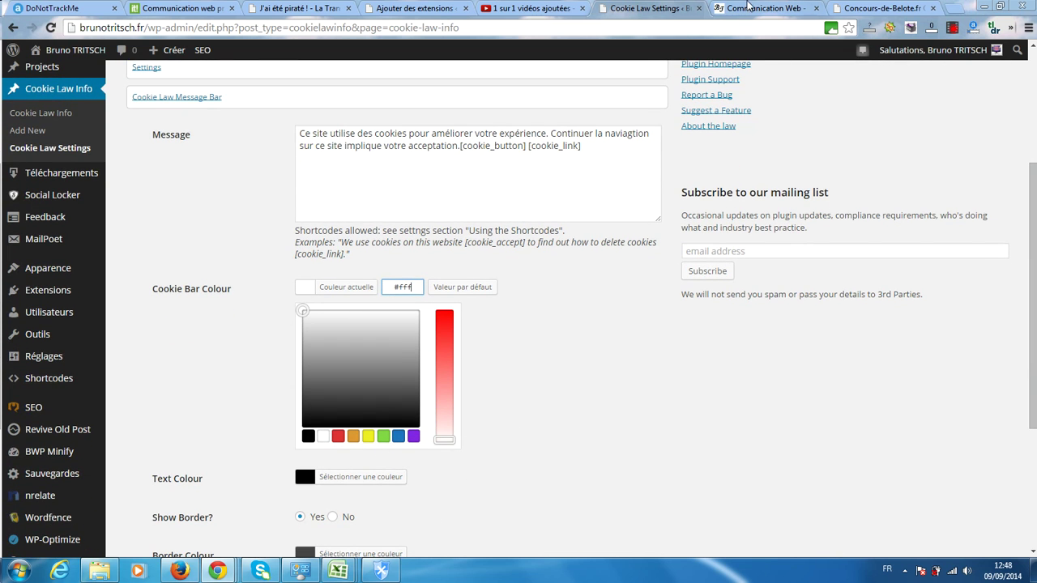
pyautogui.click(749, 7)
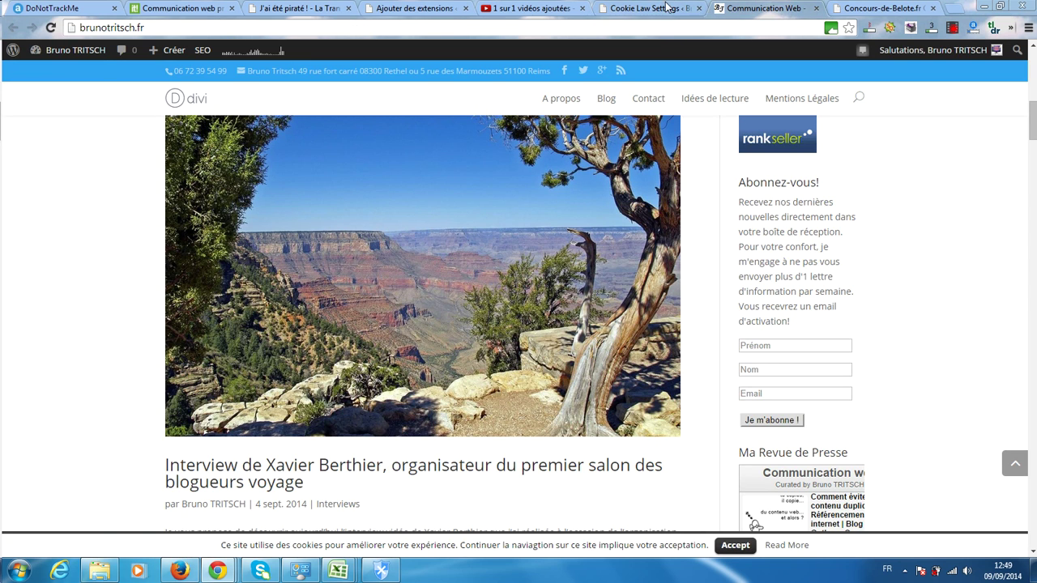
pyautogui.click(666, 7)
pyautogui.click(413, 437)
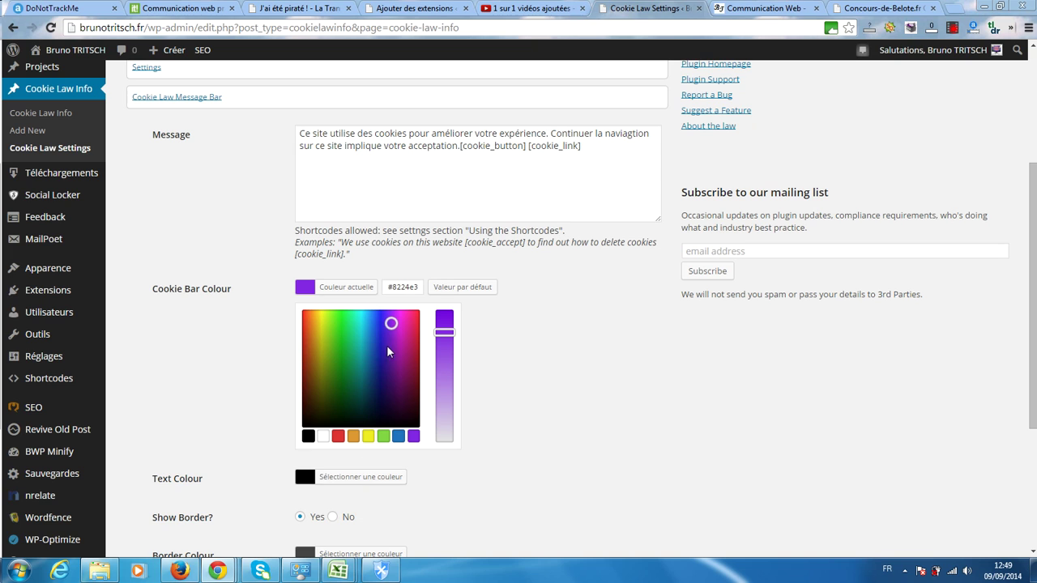
pyautogui.moveTo(444, 332); pyautogui.dragTo(461, 398)
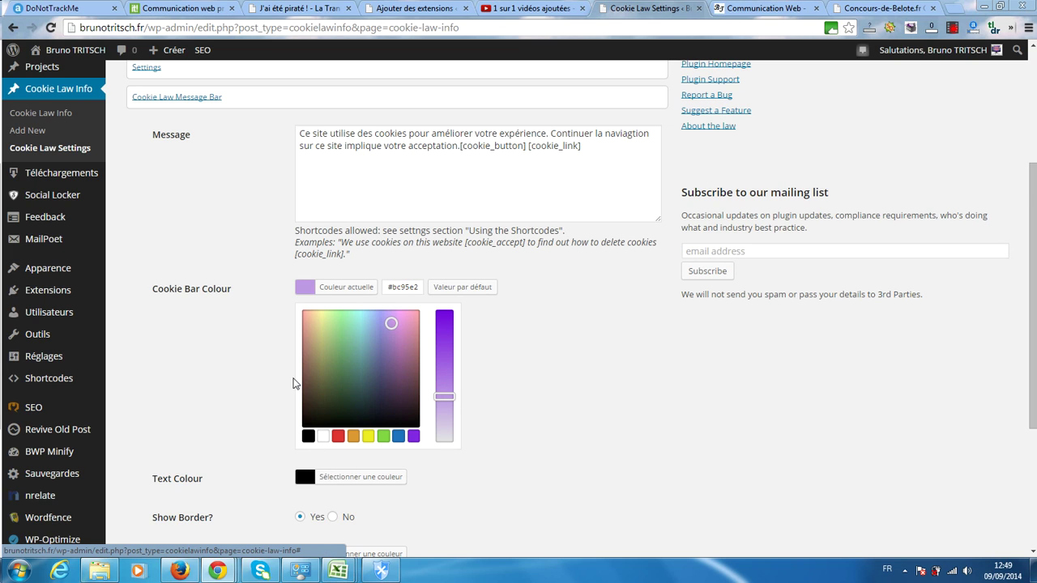
# Step: Set the cookie bar's Text Colour to white, #ffffff
pyautogui.scroll(-1, 253, 403)
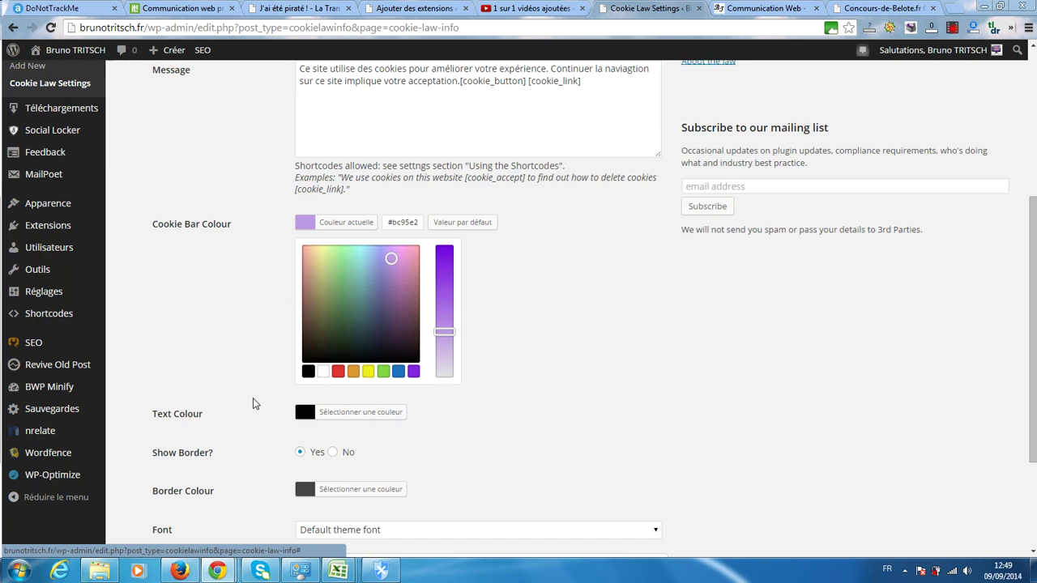
pyautogui.click(746, 8)
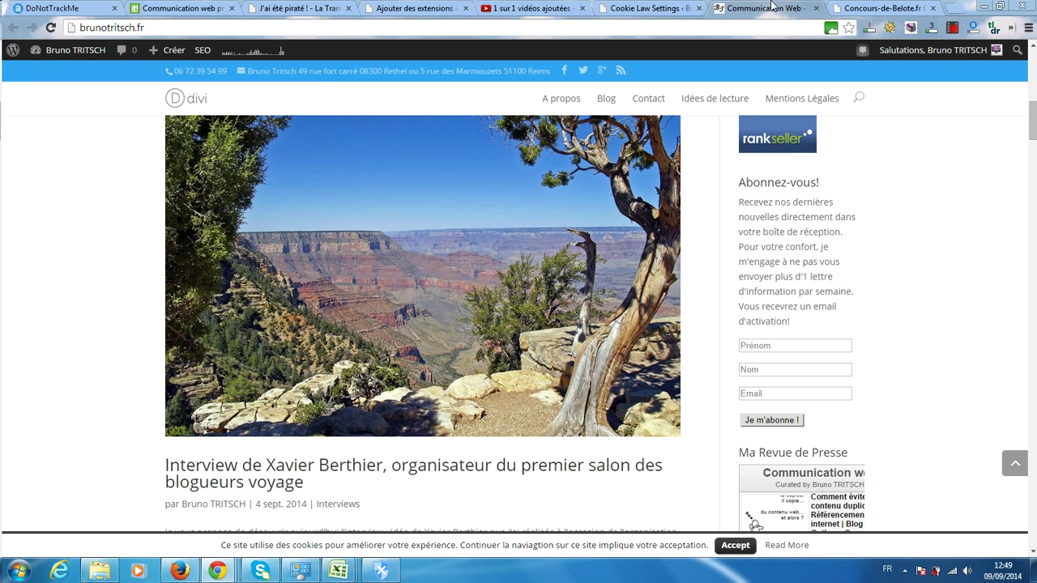
pyautogui.click(672, 9)
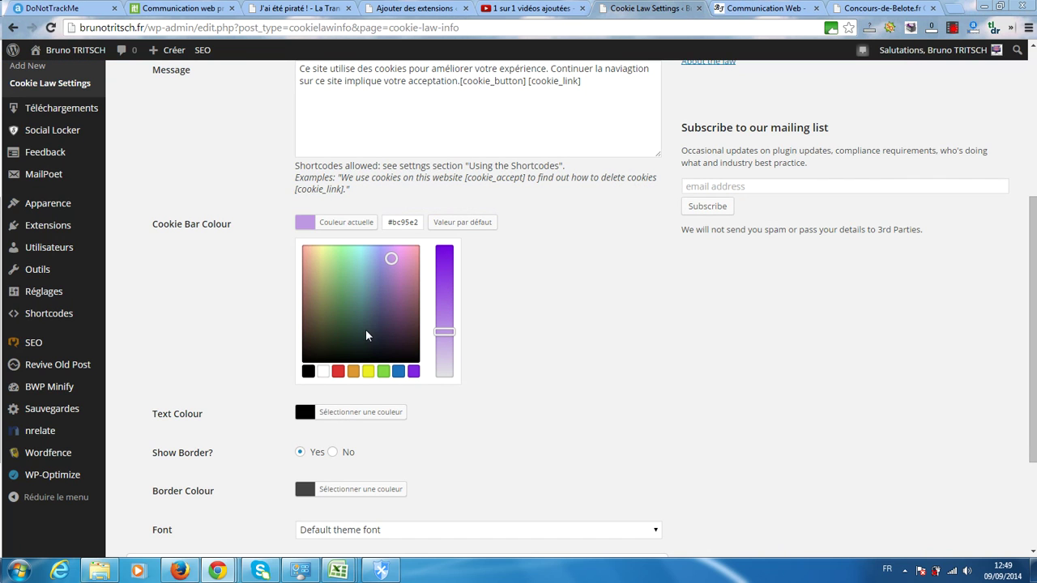
pyautogui.click(339, 415)
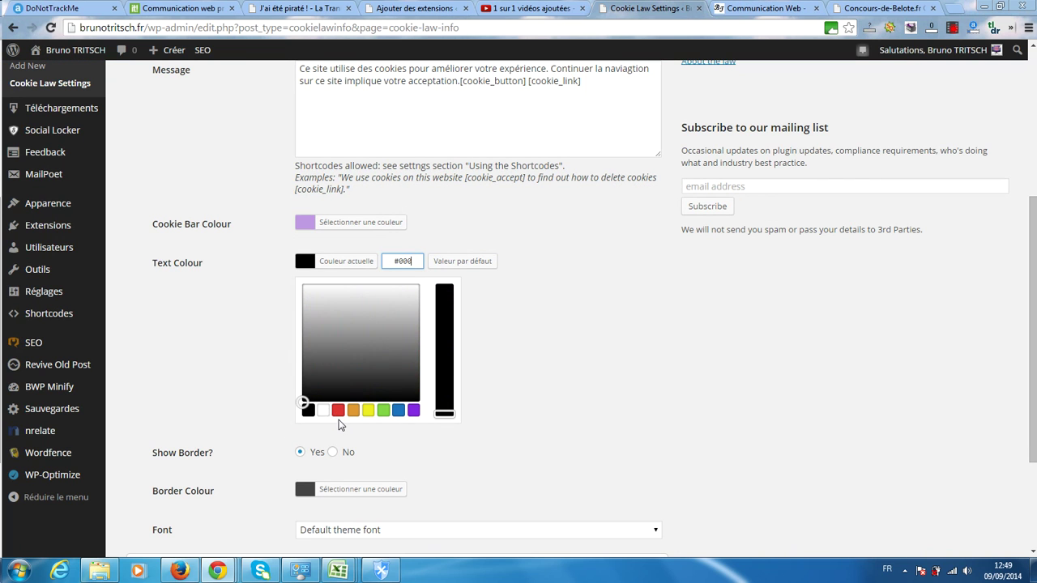
pyautogui.click(324, 411)
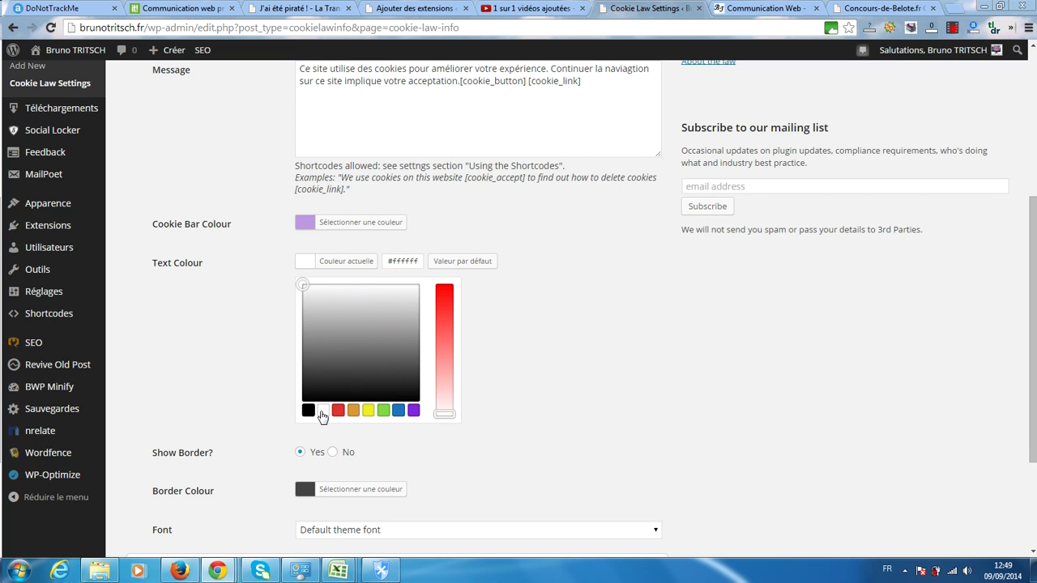
# Step: Choose Default theme font from the cookie bar's font options and save the Cookie Law settings
pyautogui.scroll(-1, 229, 383)
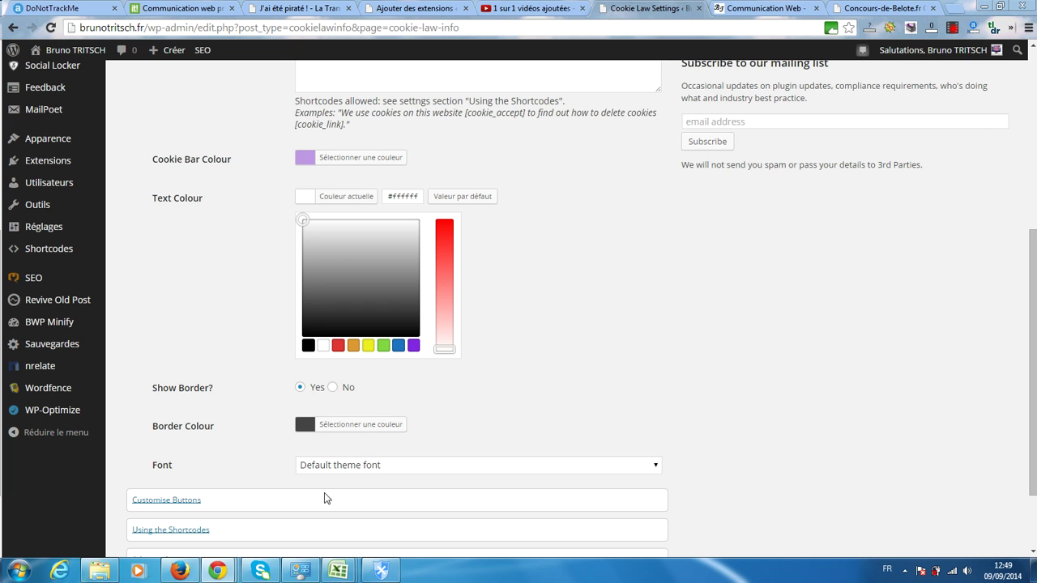
pyautogui.click(391, 469)
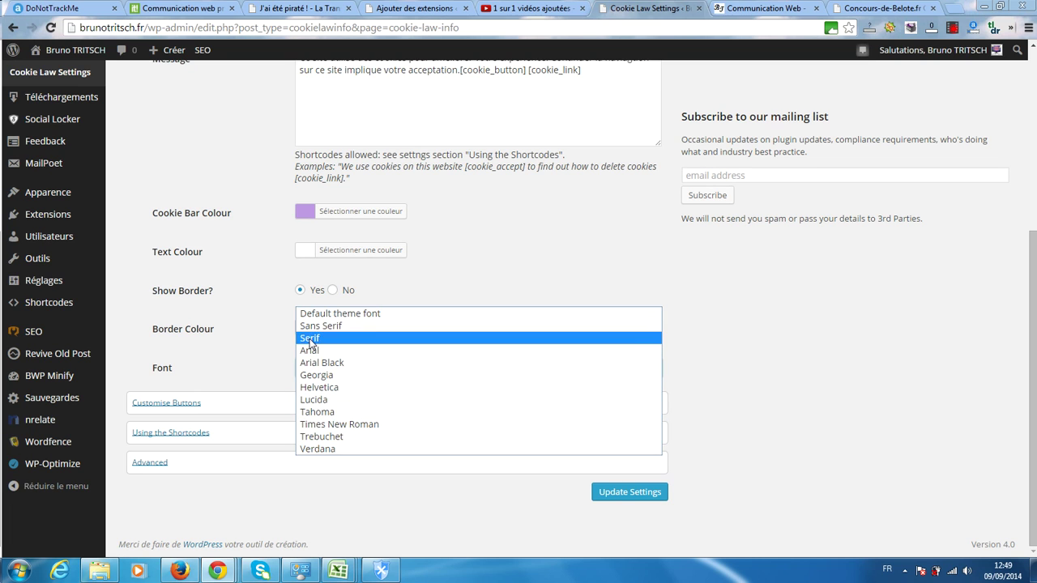
pyautogui.click(354, 314)
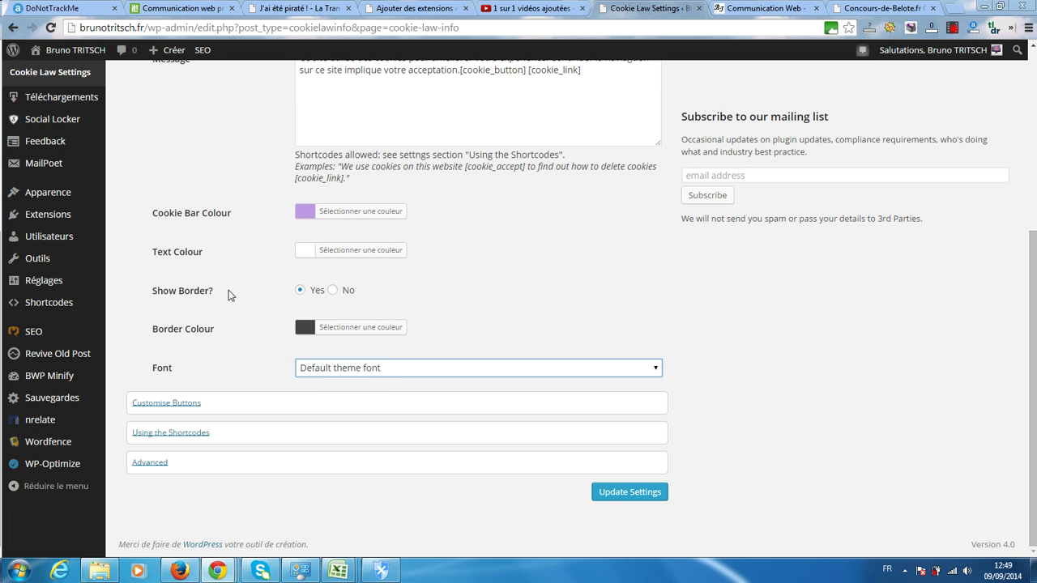
pyautogui.scroll(1, 260, 305)
pyautogui.scroll(-1, 260, 305)
pyautogui.click(644, 502)
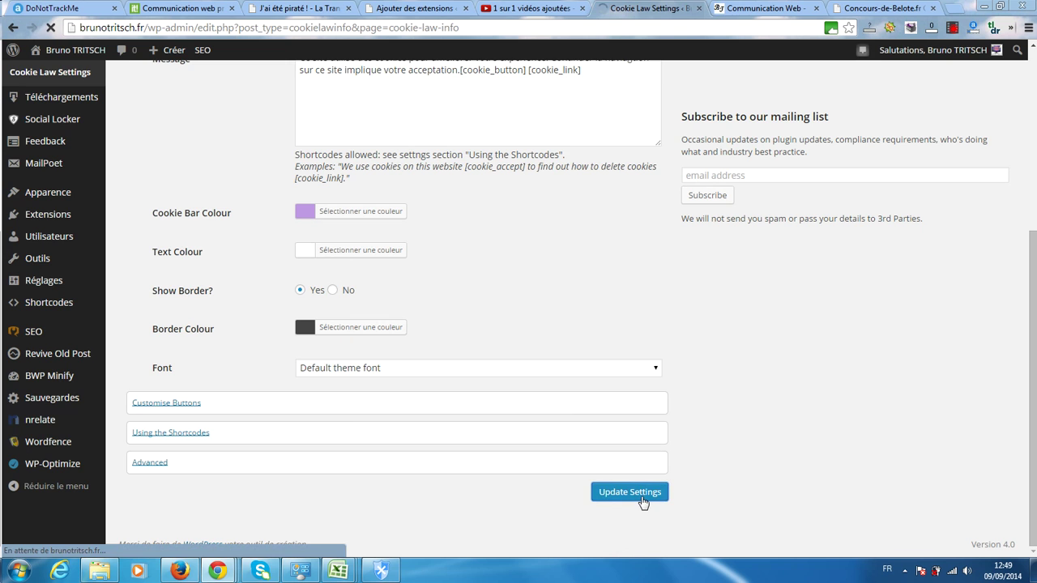
# Step: Reload the blog's home page and reopen the cookie bar to check its new colours
pyautogui.click(763, 8)
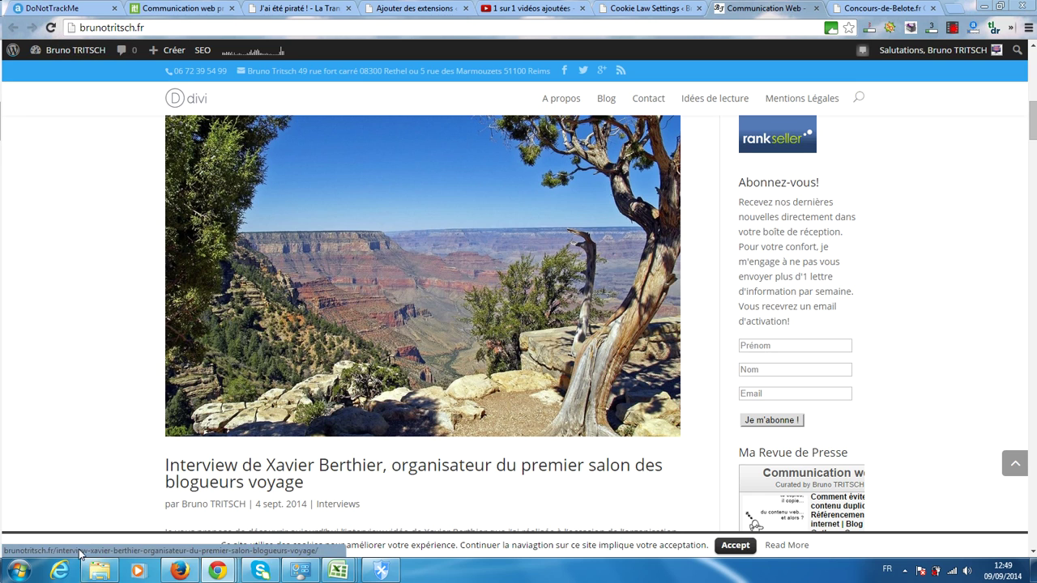
pyautogui.click(50, 29)
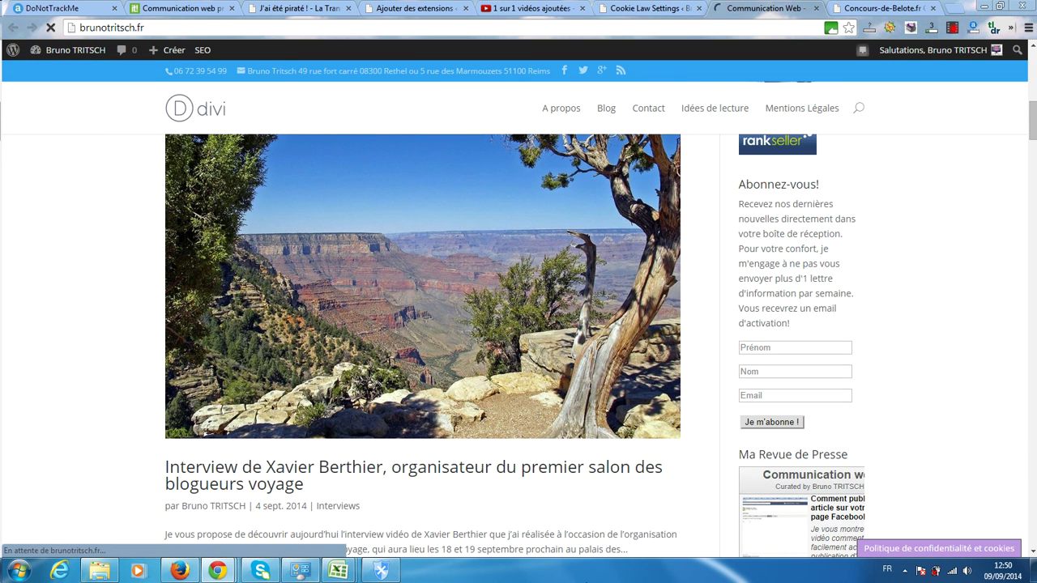
pyautogui.click(909, 554)
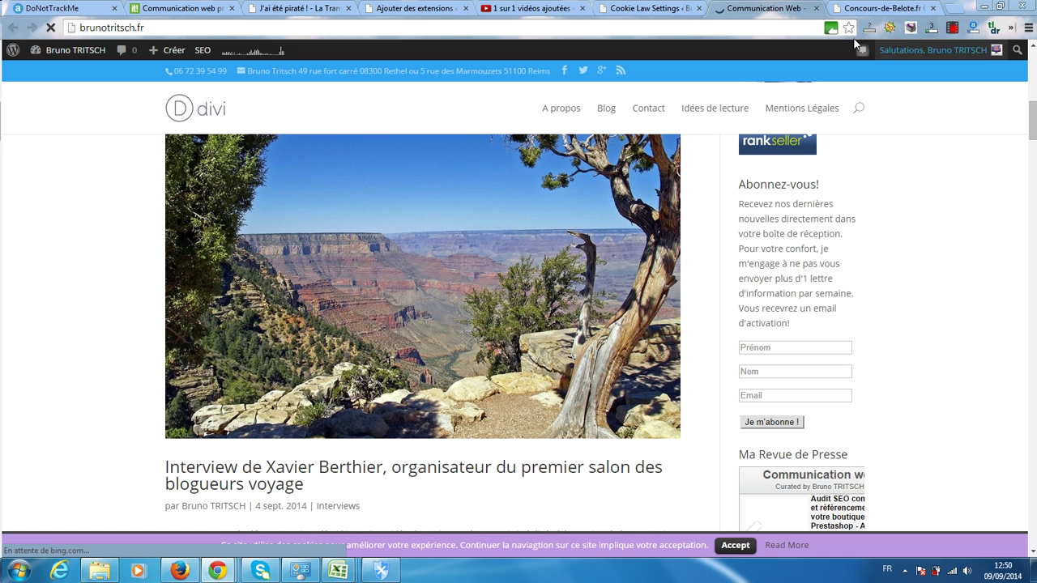
# Step: Change the main button's link text to Accepter in the Customise Buttons section of the Cookie Law settings
pyautogui.click(653, 7)
pyautogui.scroll(-3, 439, 223)
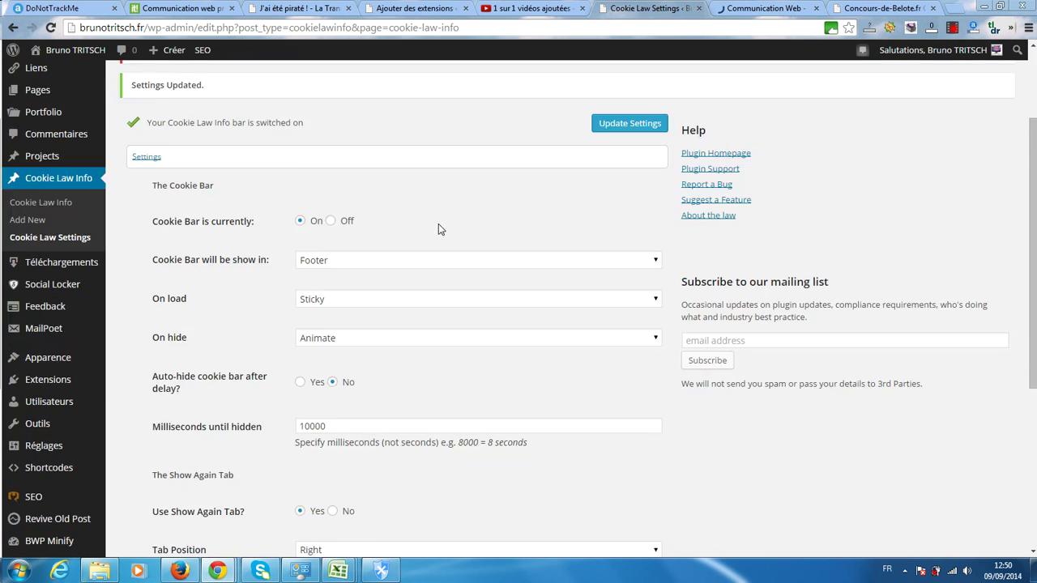
pyautogui.scroll(-2, 507, 198)
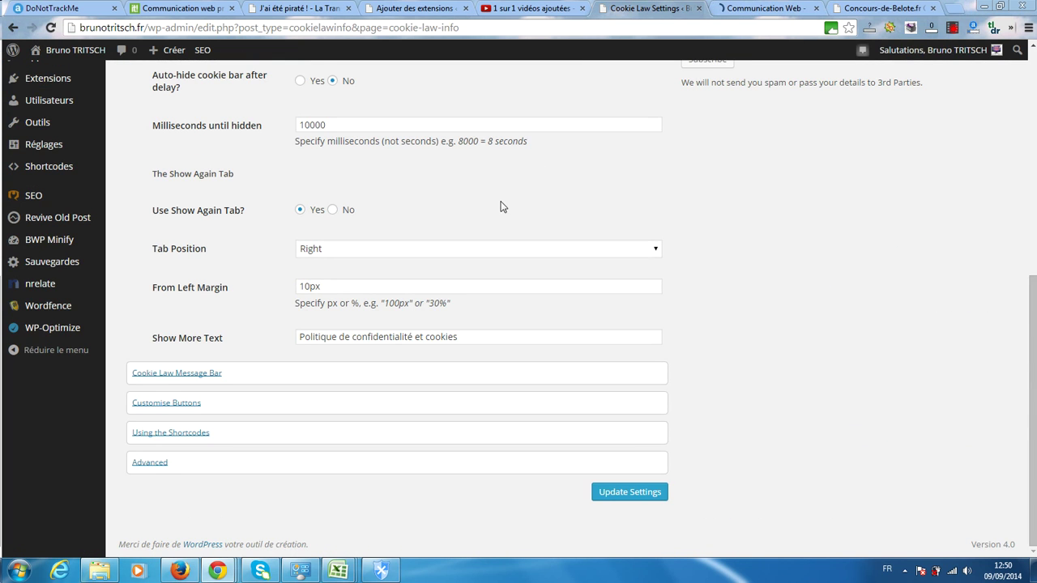
pyautogui.click(154, 405)
pyautogui.scroll(-4, 156, 411)
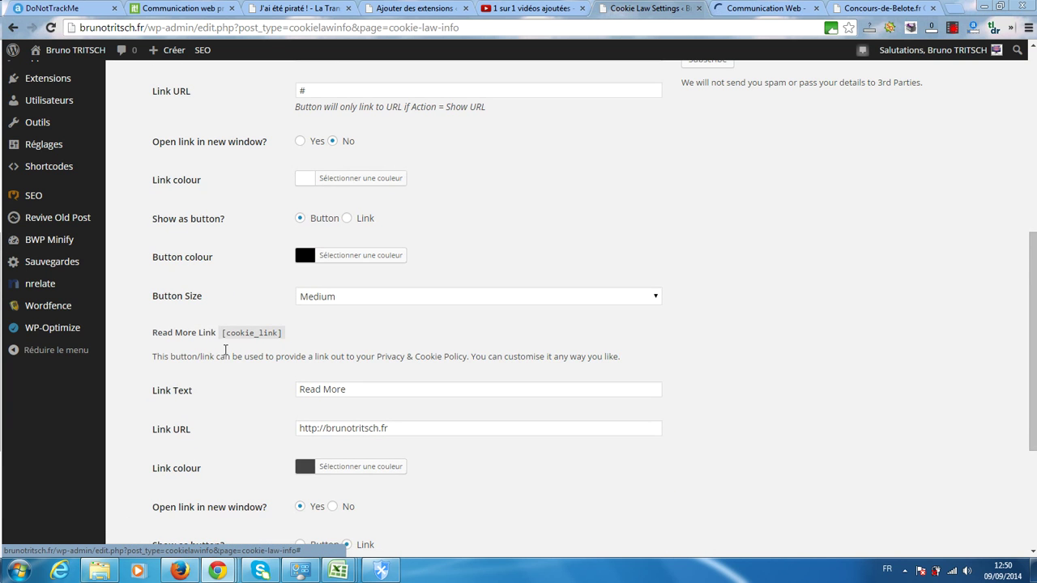
pyautogui.scroll(1, 217, 353)
pyautogui.scroll(1, 217, 353)
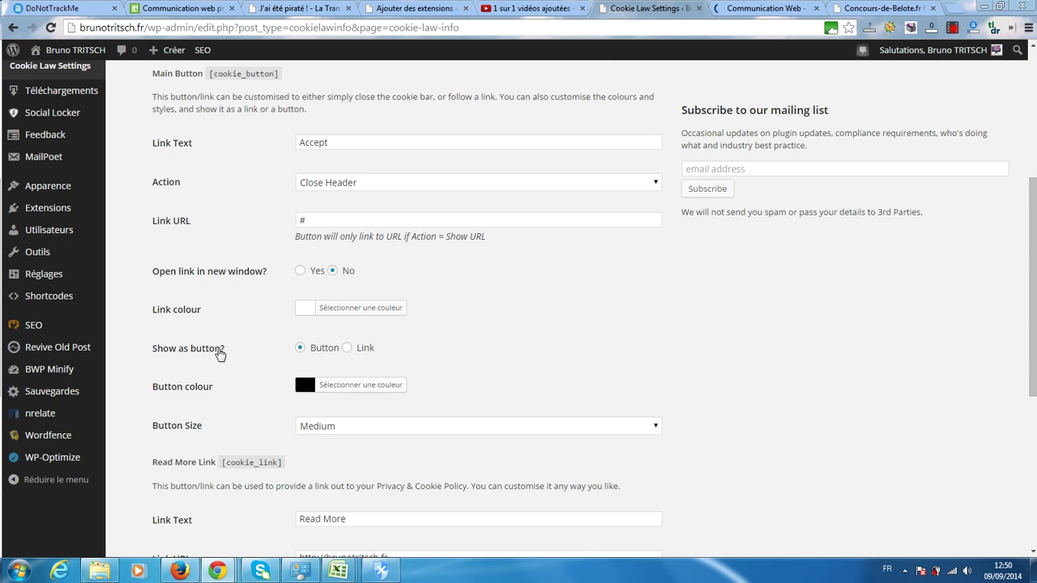
pyautogui.click(344, 139)
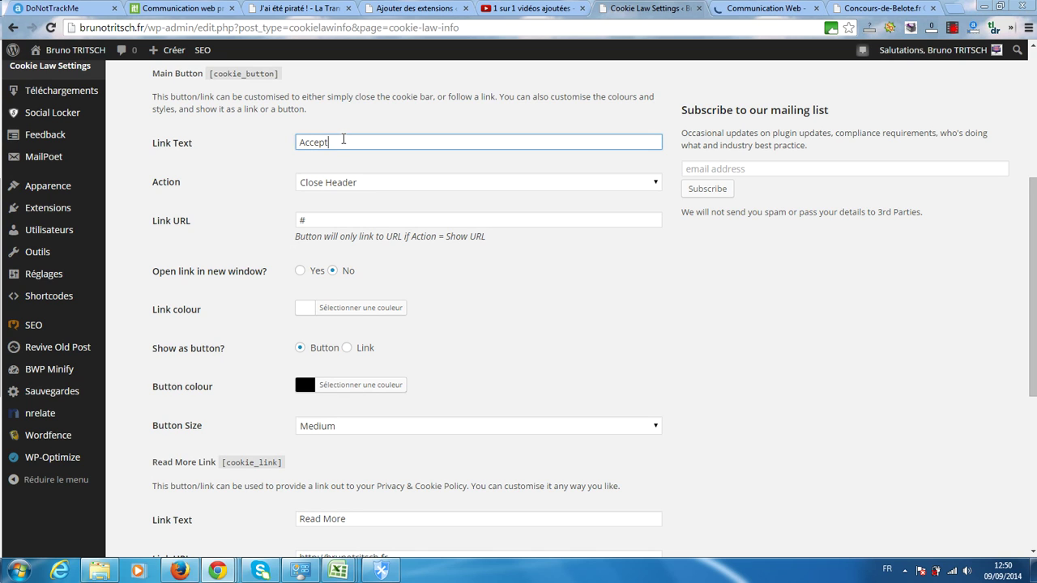
pyautogui.write('er')
pyautogui.click(328, 161)
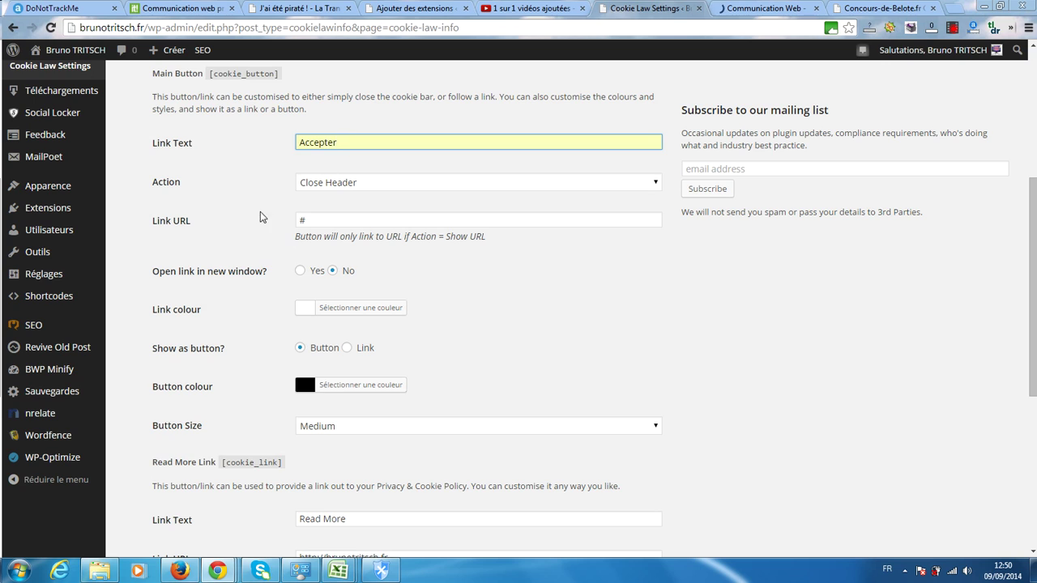
# Step: Examine the main button's Action options, Close Header and Open URL, together with its Link URL field
pyautogui.click(382, 186)
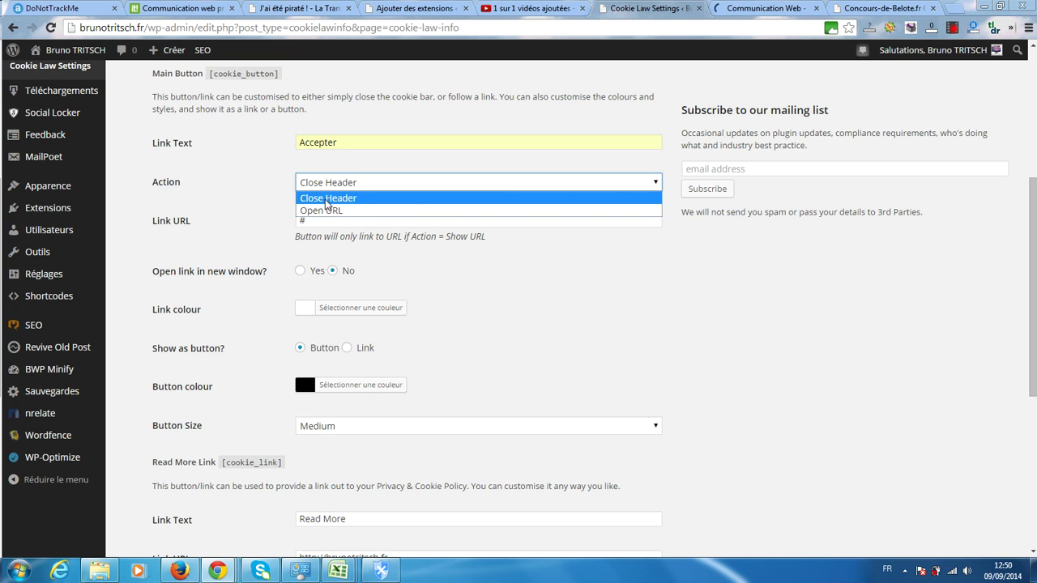
pyautogui.click(407, 185)
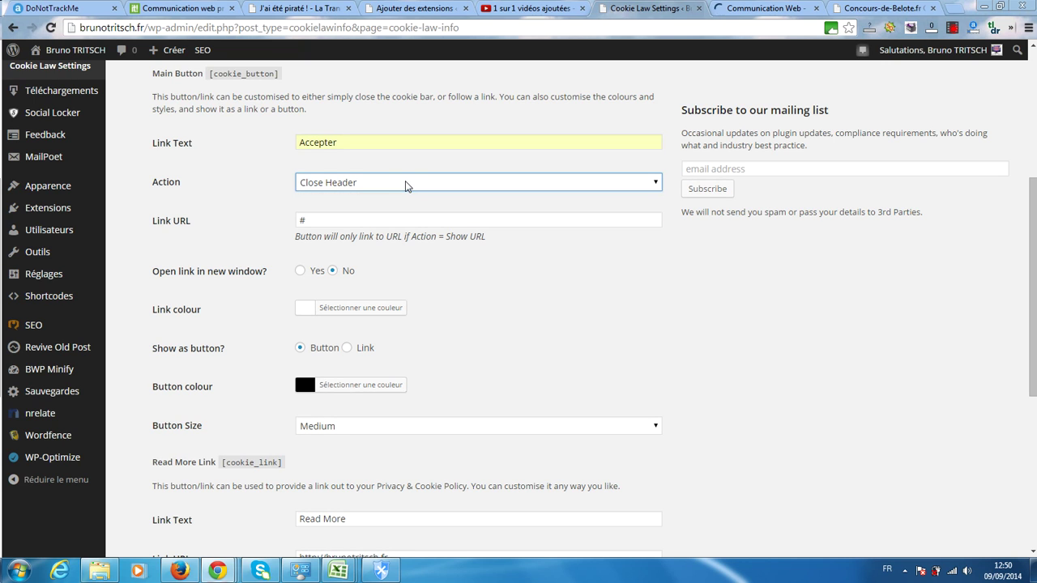
pyautogui.click(357, 187)
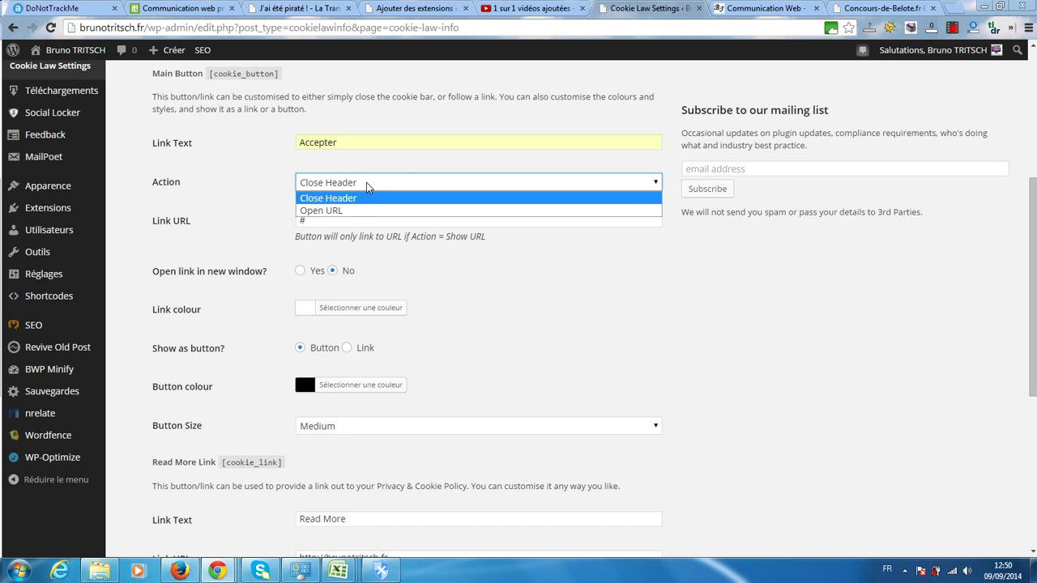
pyautogui.click(366, 182)
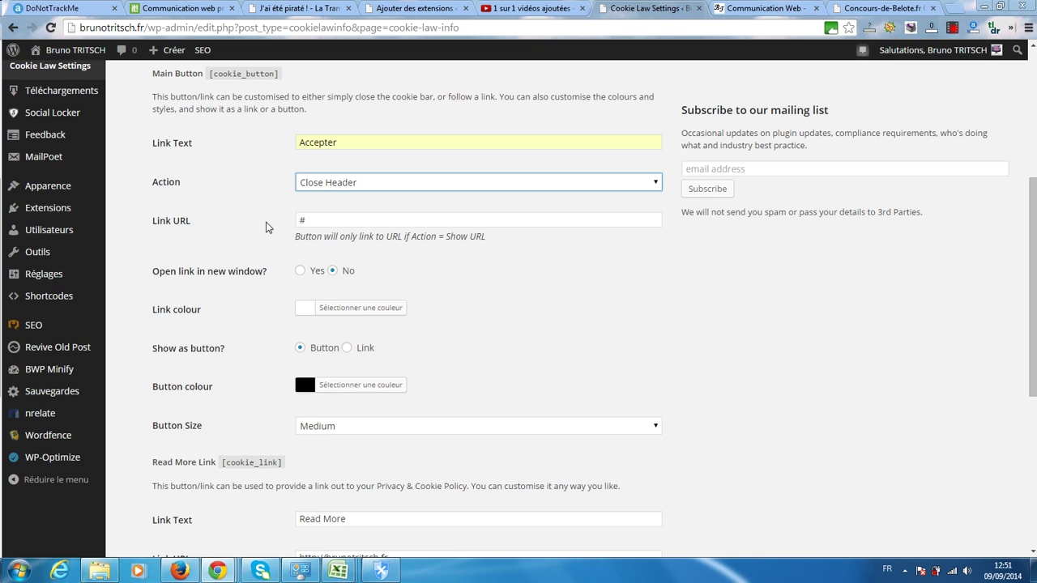
pyautogui.scroll(-2, 267, 227)
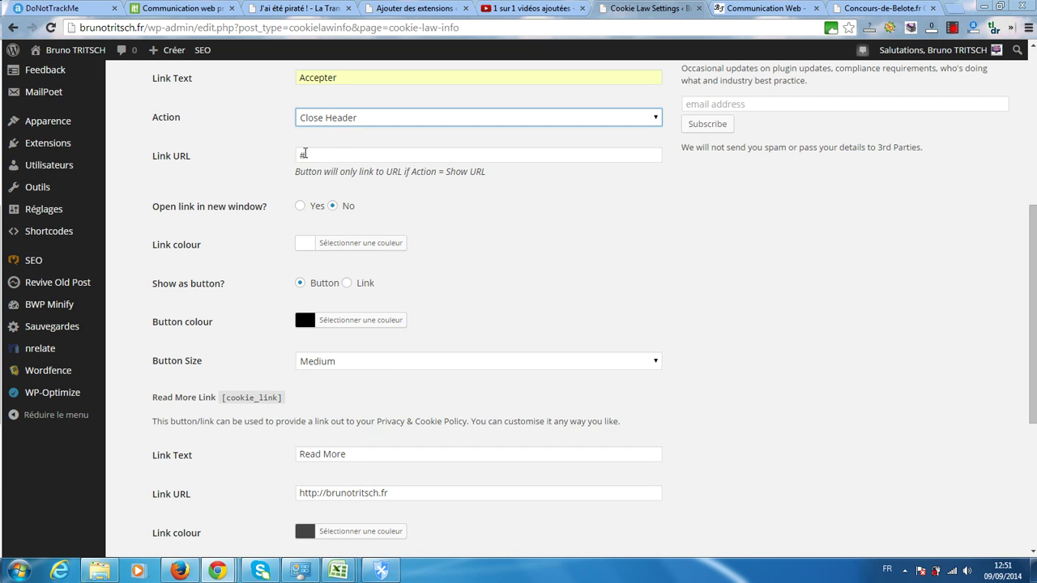
pyautogui.scroll(-2, 272, 203)
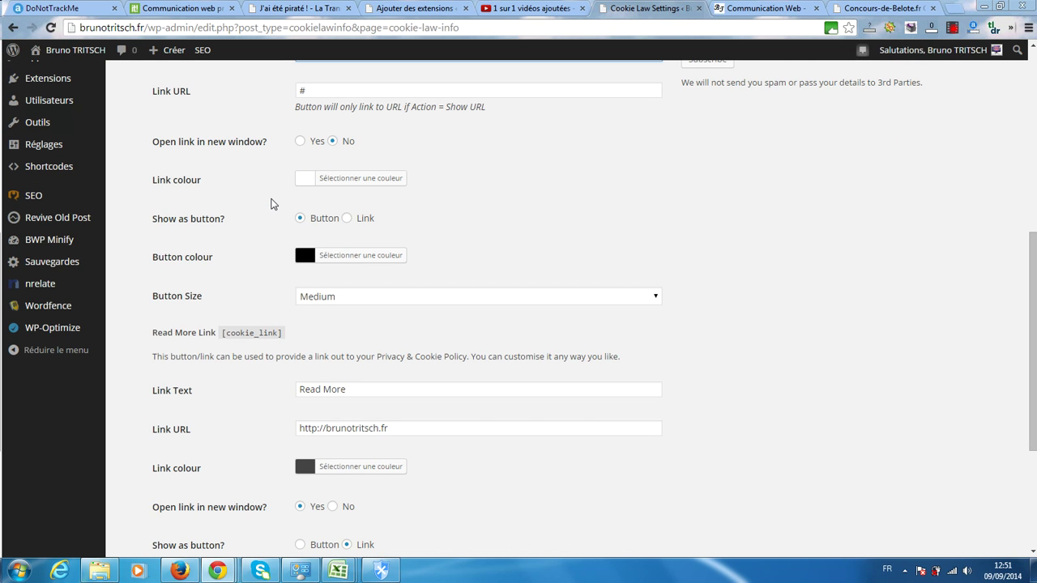
pyautogui.click(303, 91)
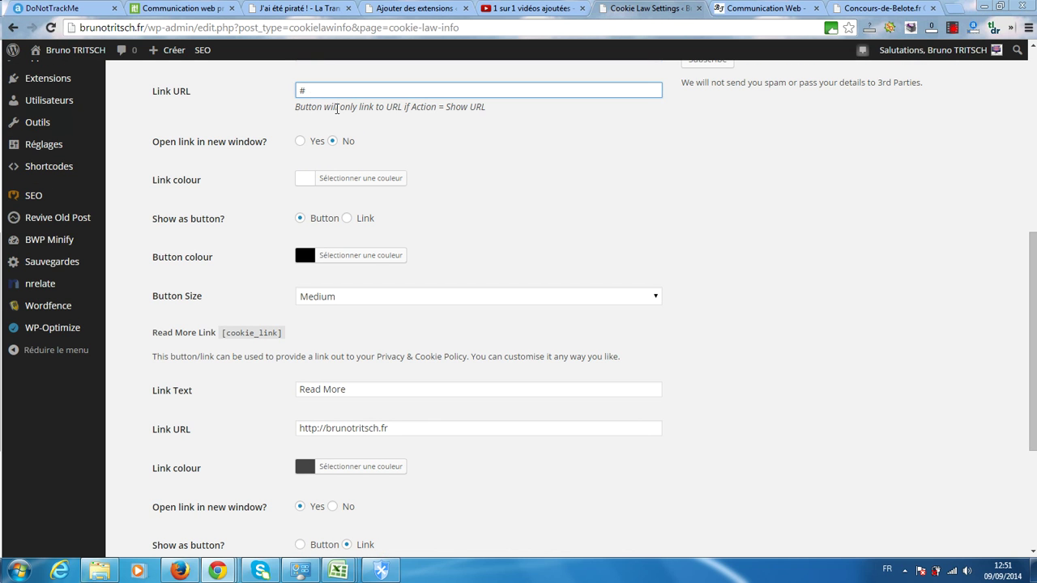
pyautogui.scroll(3, 357, 122)
pyautogui.click(358, 186)
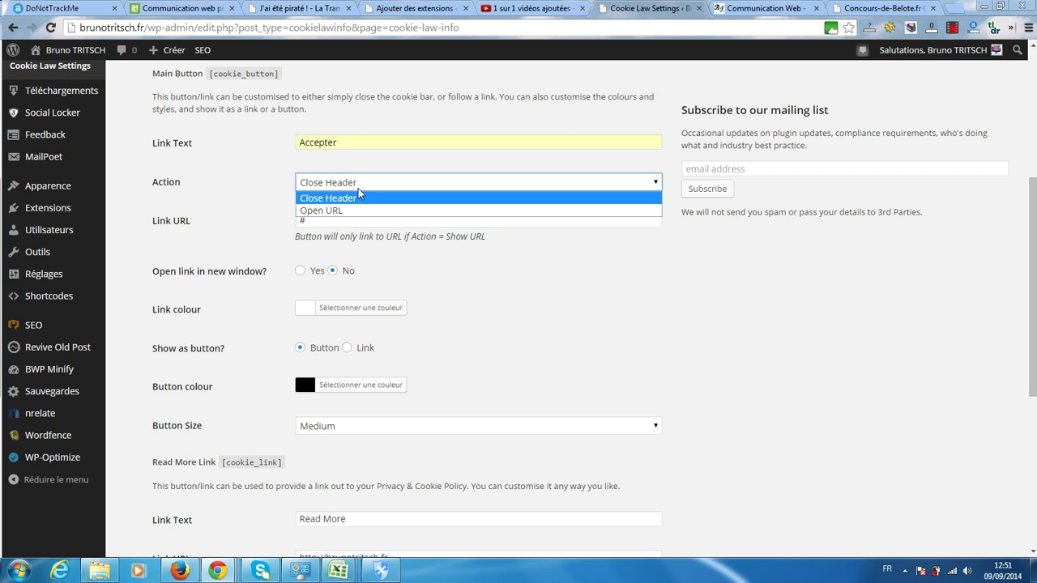
pyautogui.click(250, 188)
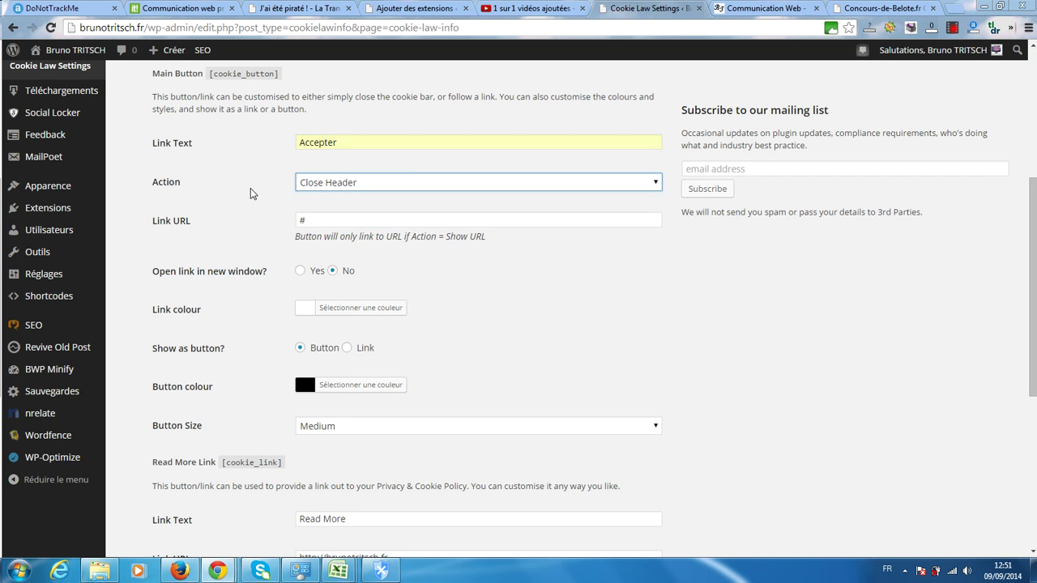
pyautogui.click(318, 218)
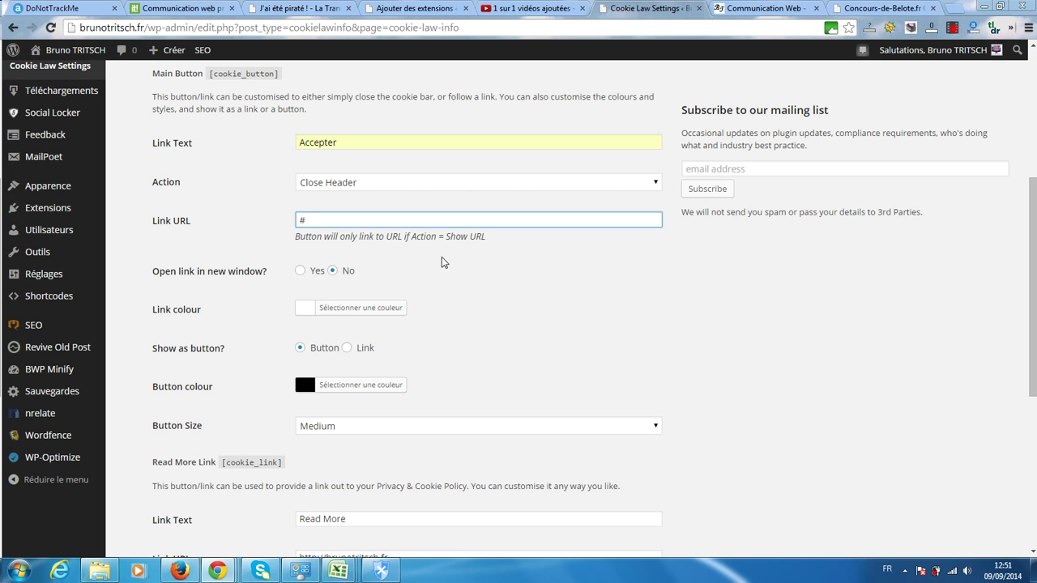
# Step: Check the current button on the blog's cookie bar and set the main button's colour to orange, #dd9933
pyautogui.click(777, 8)
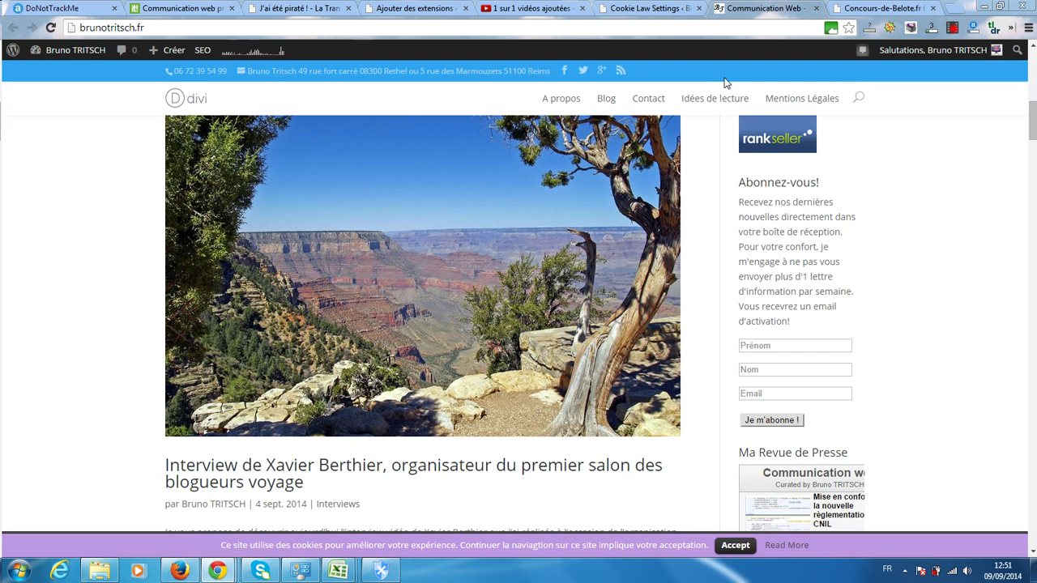
pyautogui.click(634, 7)
pyautogui.scroll(-1, 308, 308)
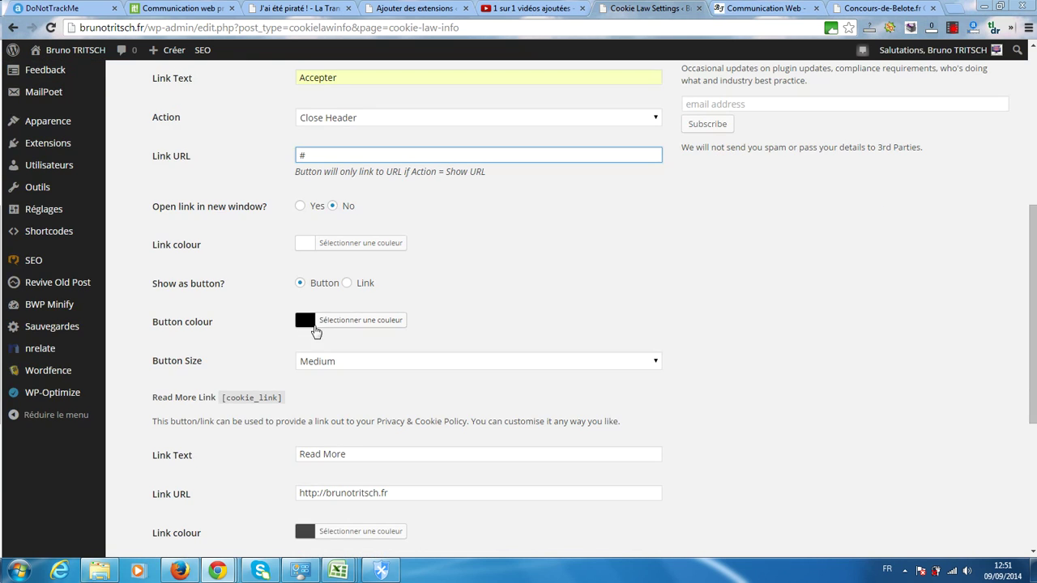
pyautogui.click(362, 321)
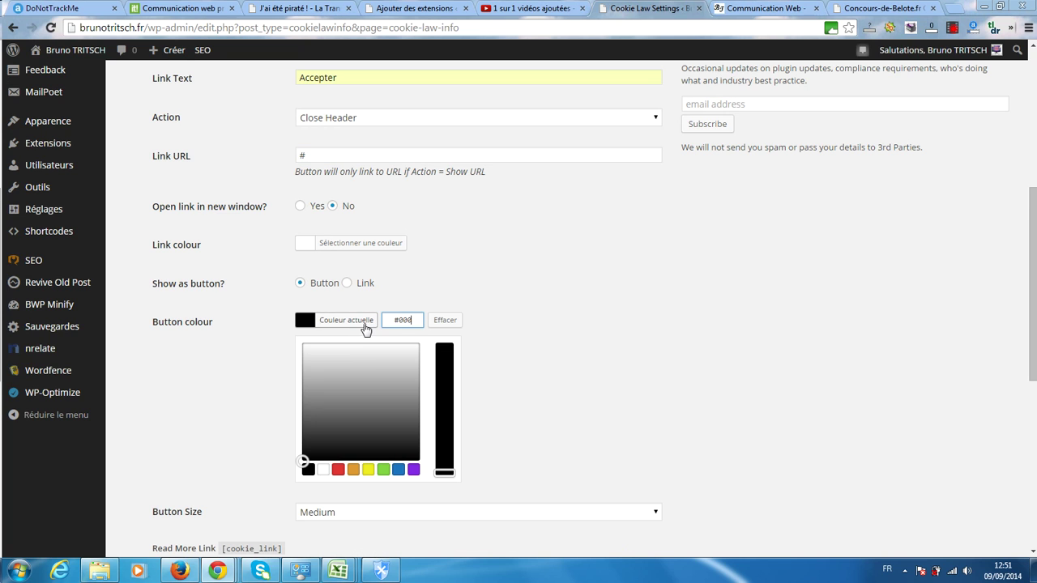
pyautogui.click(354, 470)
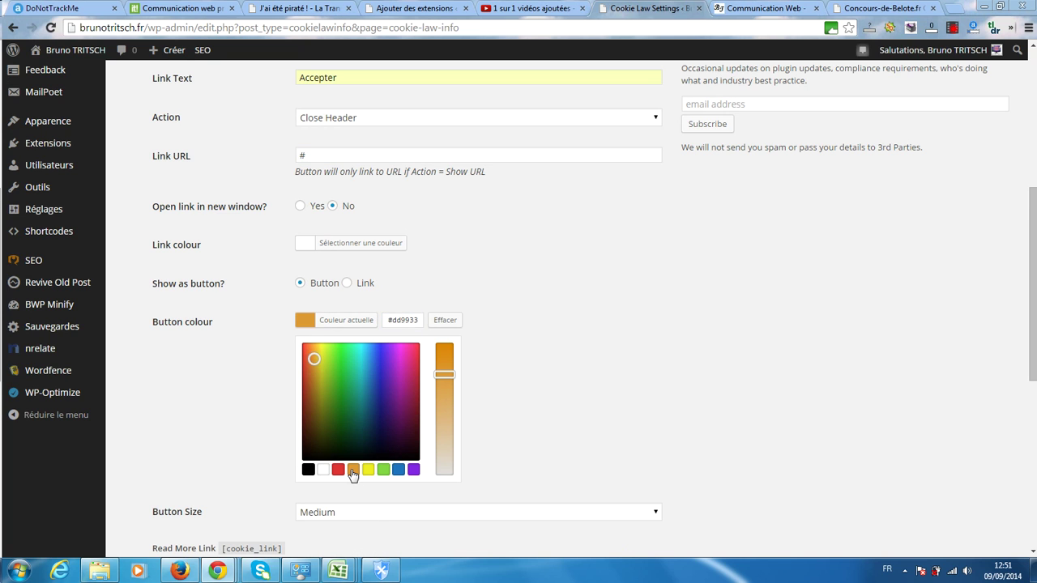
pyautogui.scroll(-1, 217, 483)
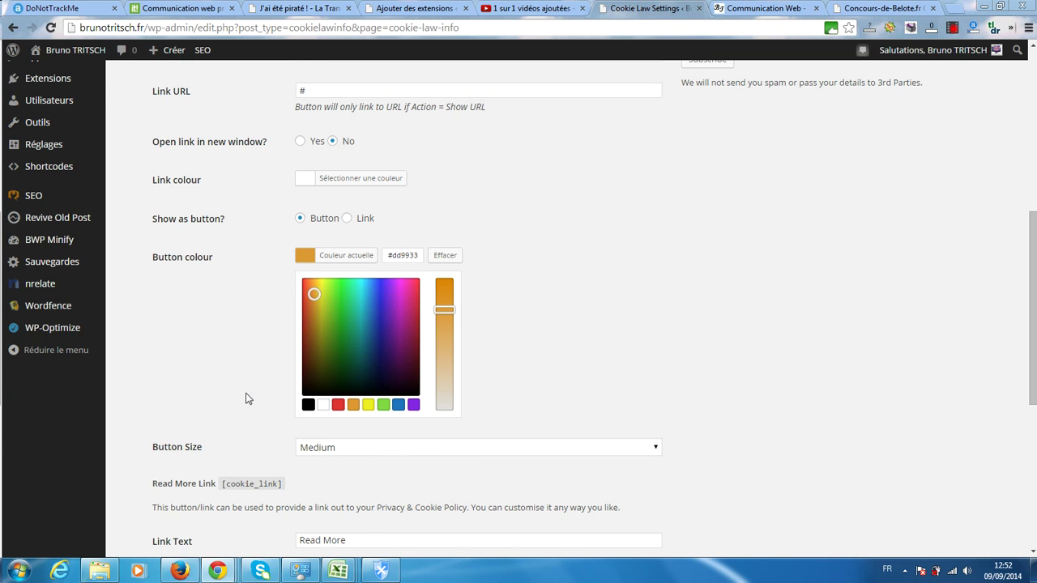
pyautogui.scroll(1, 243, 397)
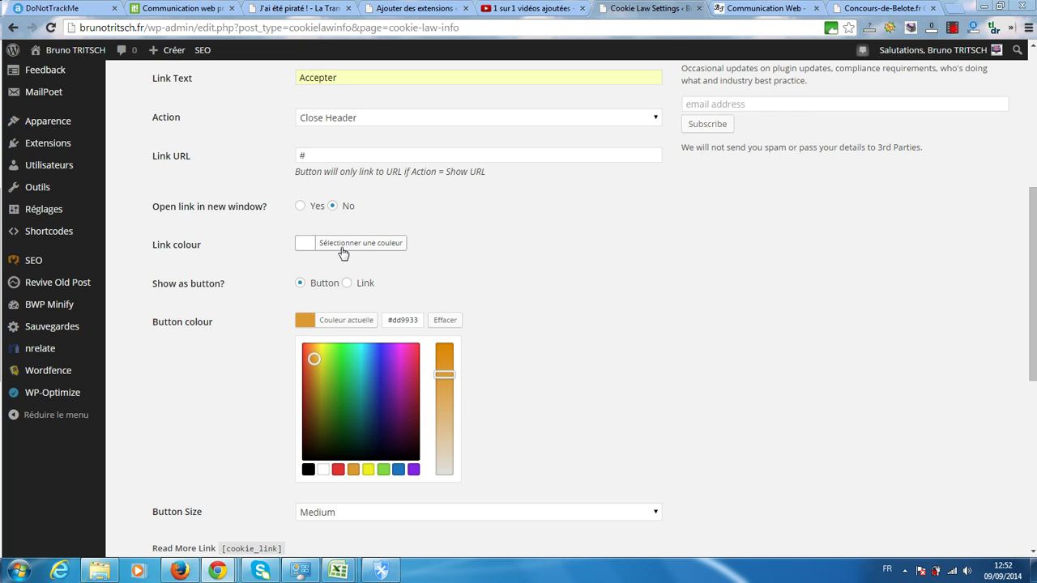
# Step: Save the Cookie Law settings and reload the blog's home page to check the Accepter button
pyautogui.scroll(5, 472, 232)
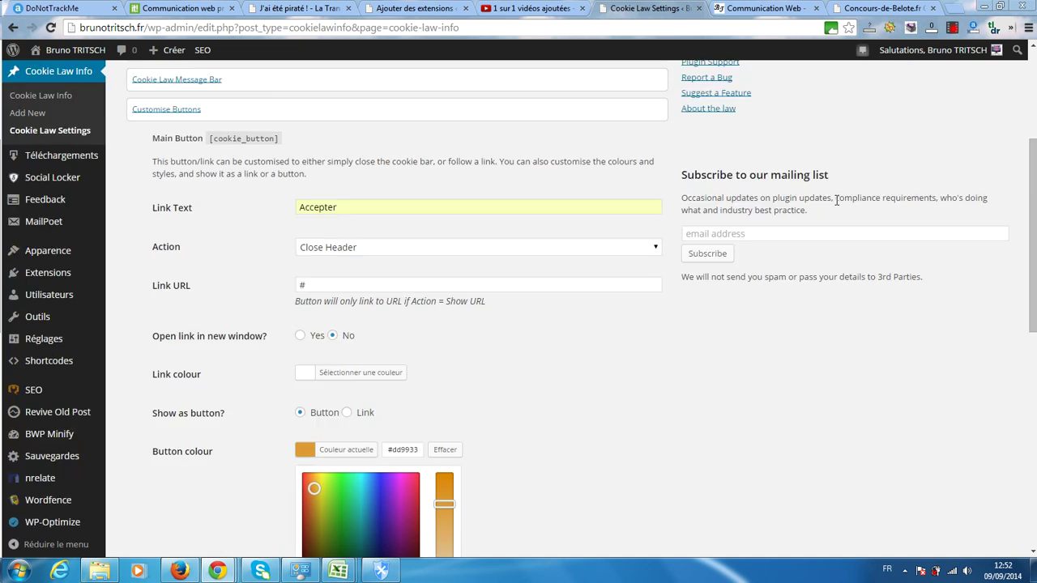
pyautogui.click(636, 213)
pyautogui.click(755, 7)
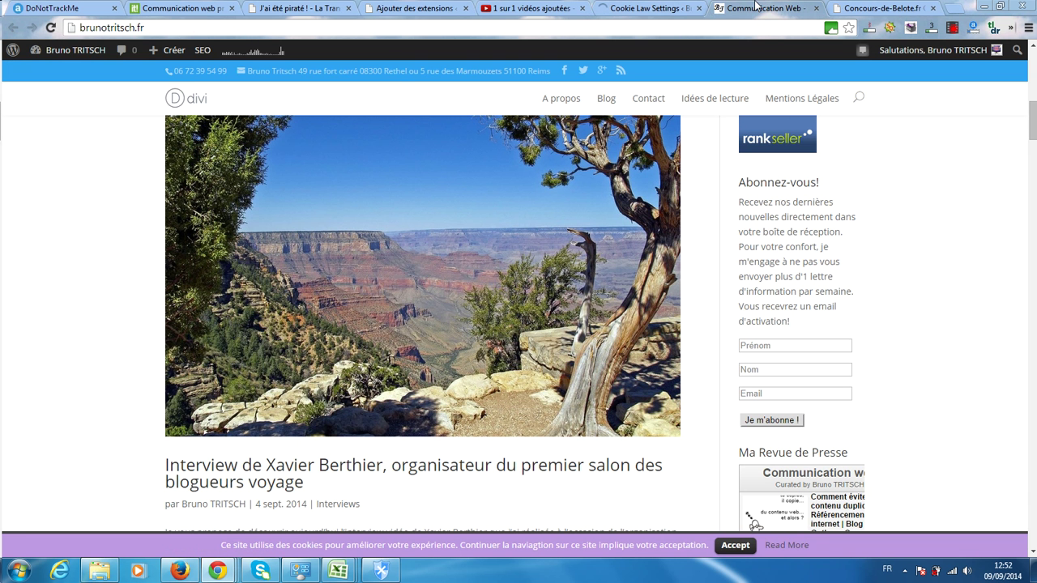
pyautogui.click(51, 29)
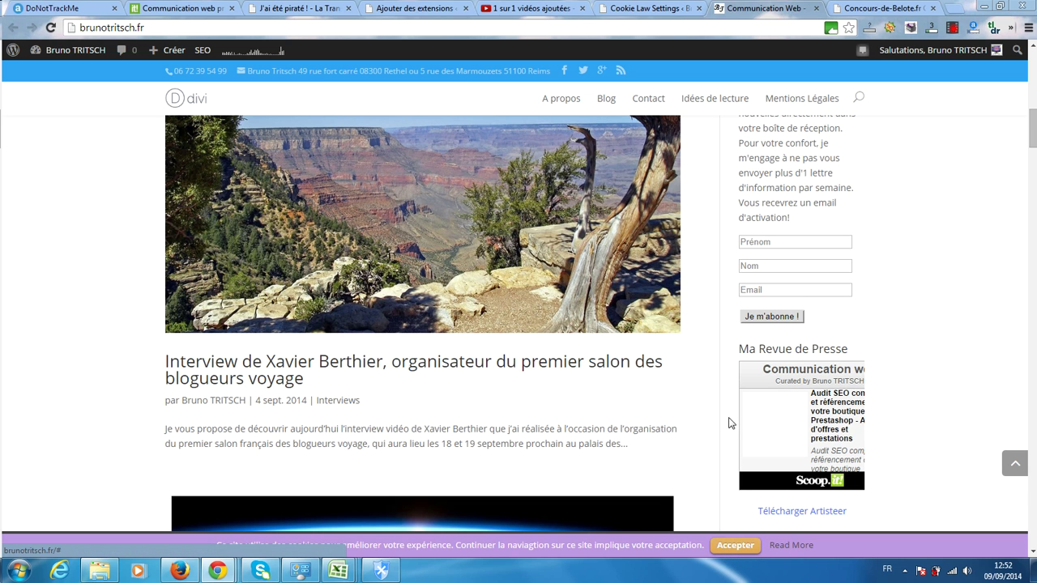
# Step: Change the Read More link's text to Lire Plus in the Customise Buttons section
pyautogui.click(646, 8)
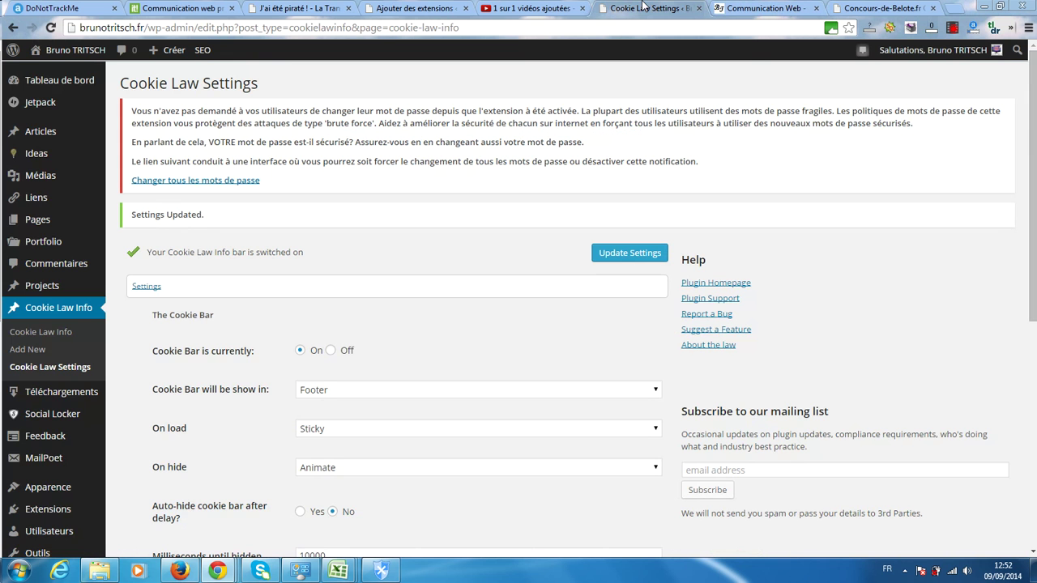
pyautogui.scroll(-5, 243, 324)
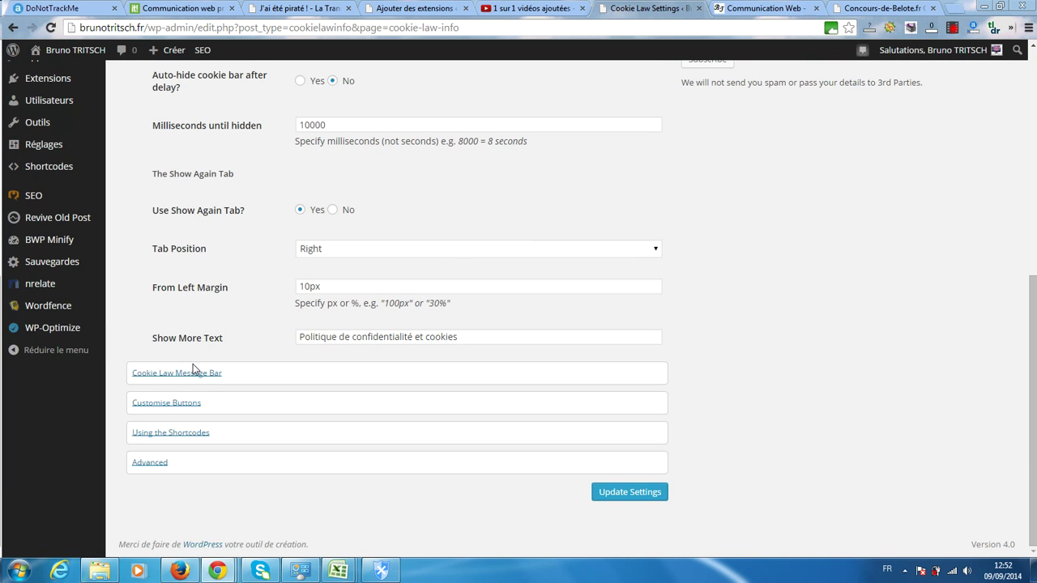
pyautogui.click(148, 406)
pyautogui.scroll(-5, 142, 397)
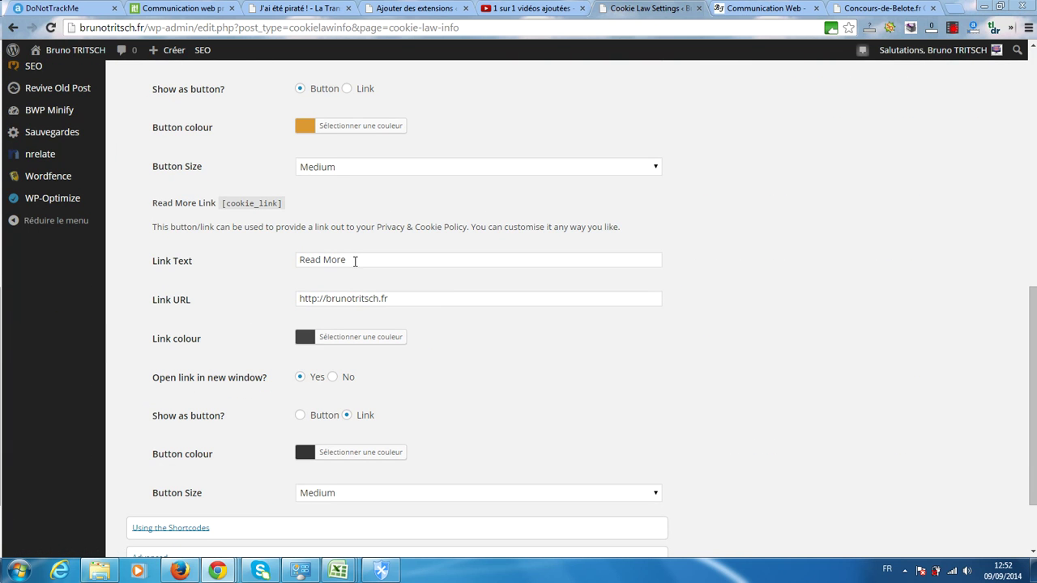
pyautogui.moveTo(356, 262); pyautogui.dragTo(279, 260)
pyautogui.write('Lire Plus')
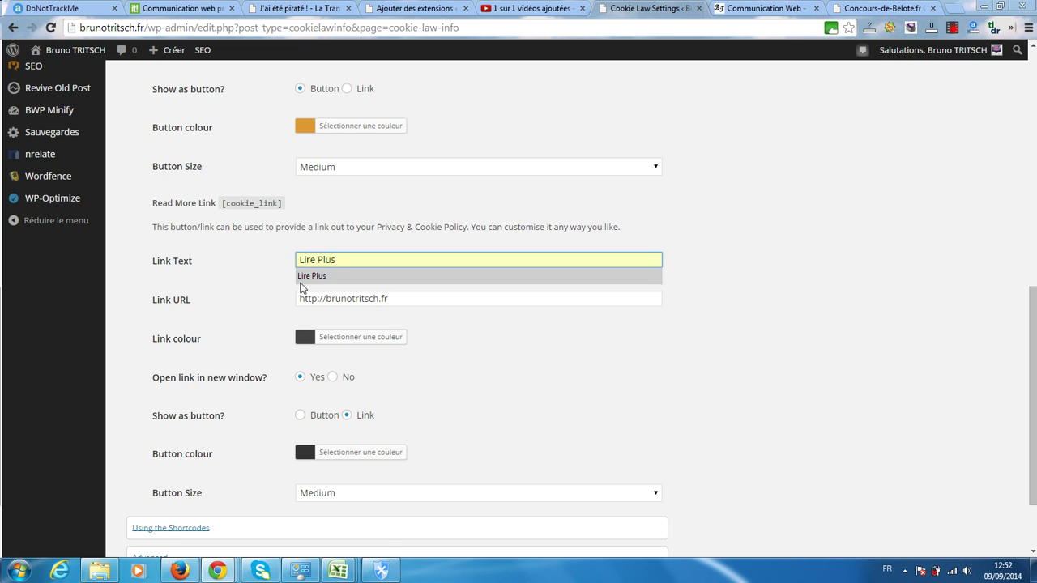
pyautogui.press('Tab')
# Step: Append /cookies to the site address in the Read More link's URL
pyautogui.click(407, 299)
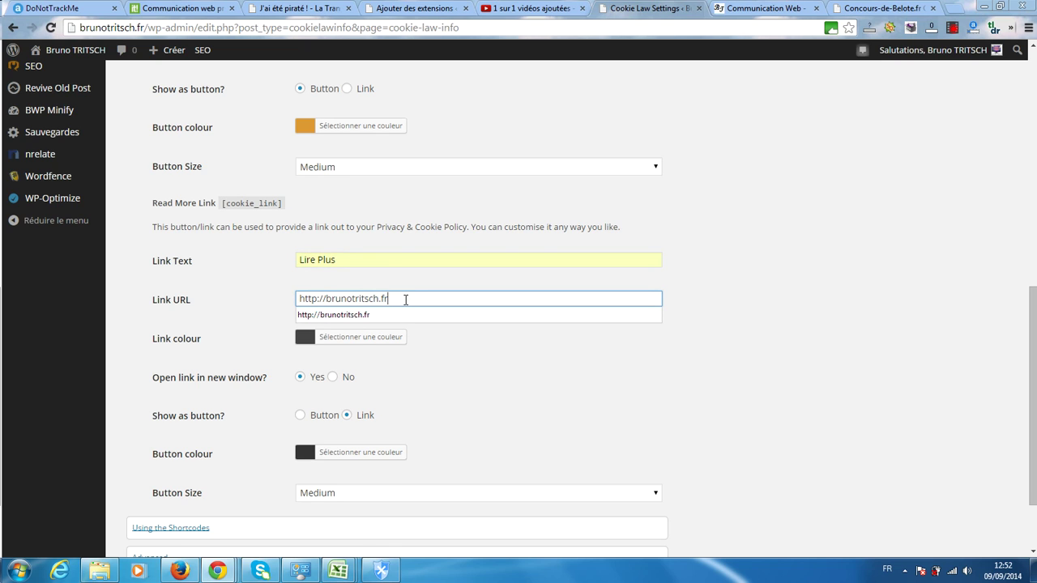
pyautogui.write('/cookies')
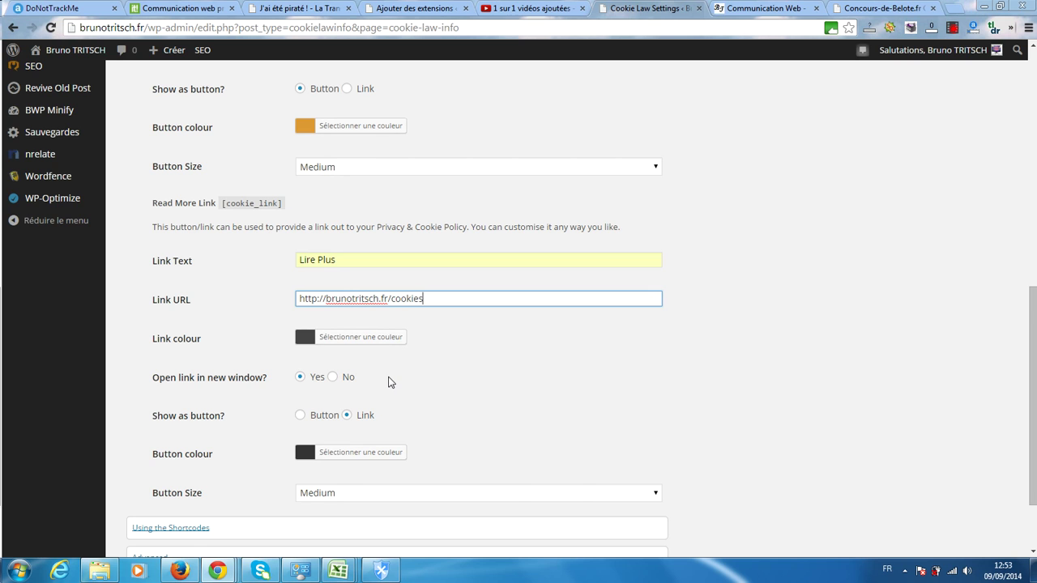
pyautogui.scroll(-2, 388, 381)
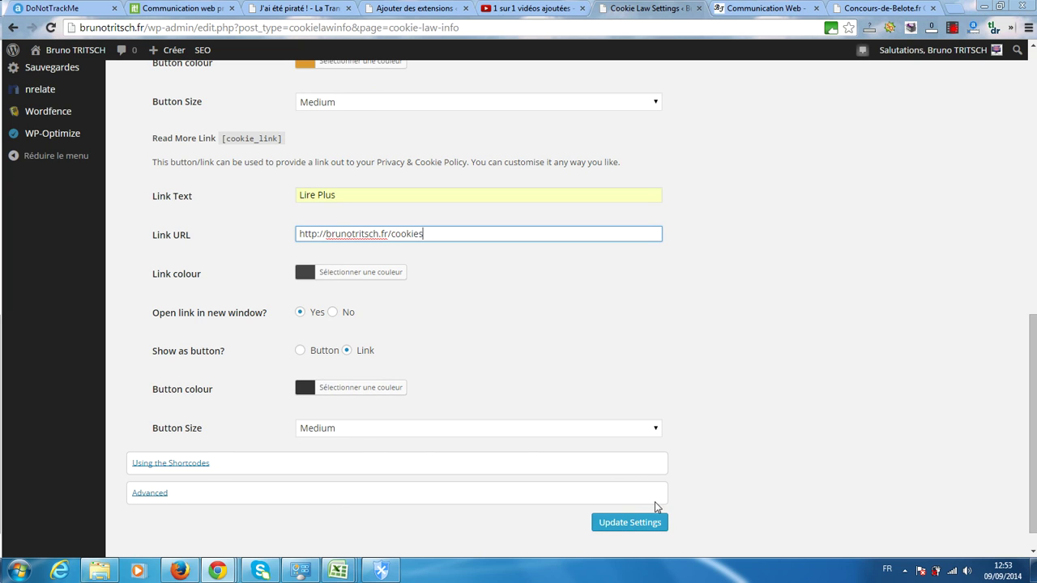
# Step: Save the Cookie Law settings and open the form for adding a new WordPress page in a separate tab
pyautogui.click(630, 523)
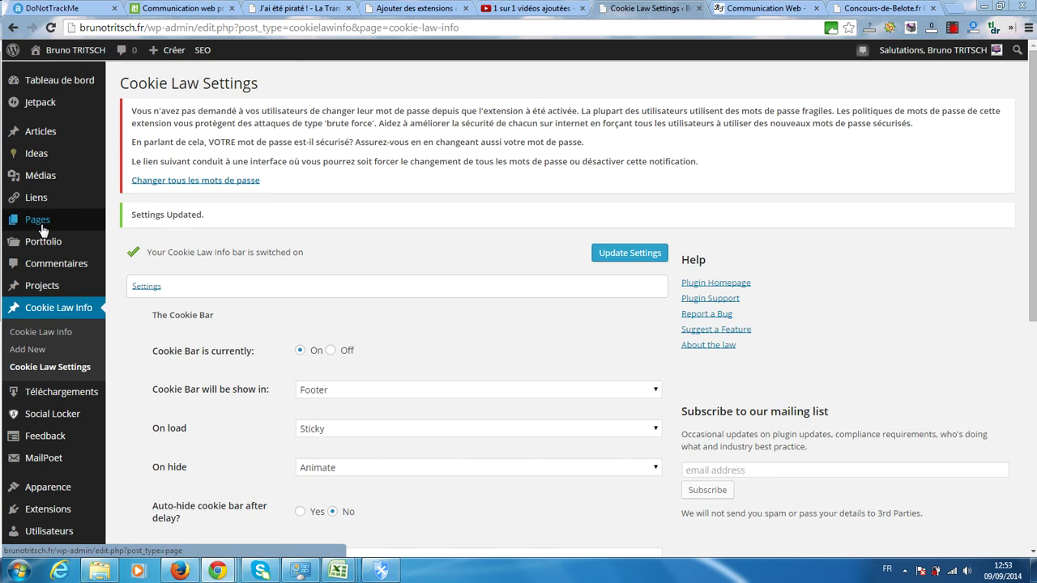
pyautogui.moveTo(37, 221)
pyautogui.middleClick(127, 242)
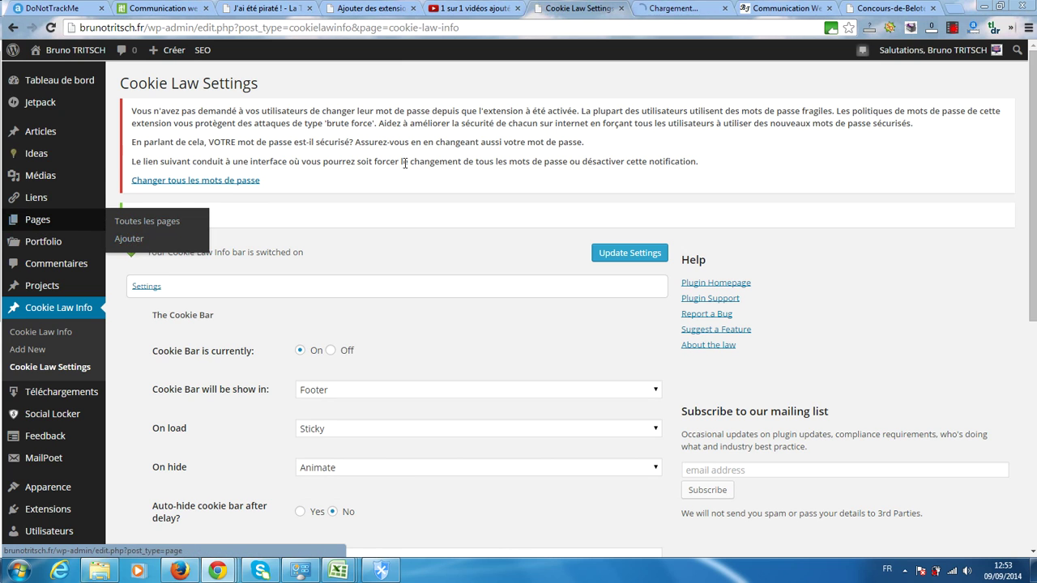
pyautogui.click(648, 7)
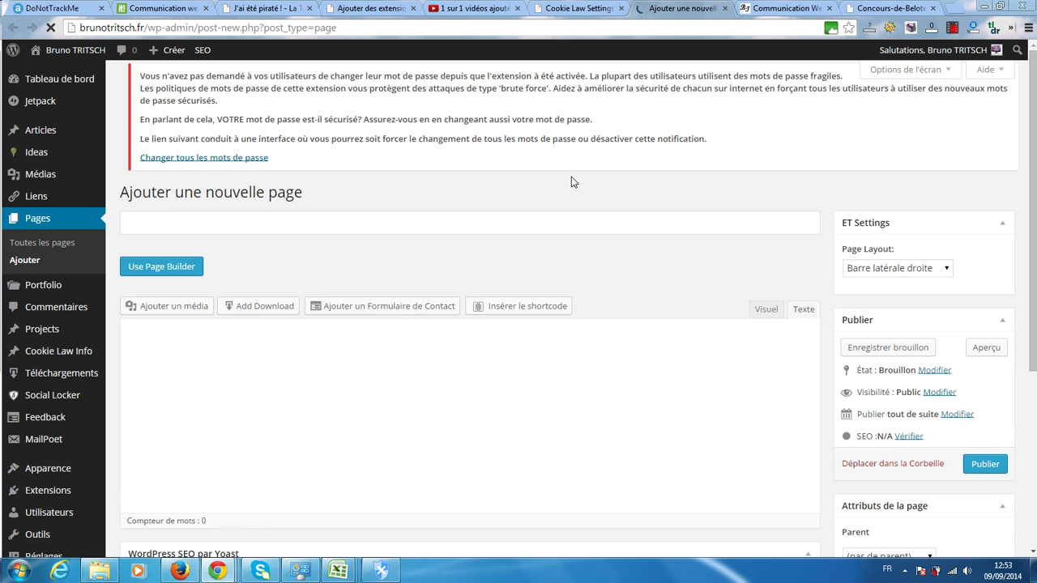
# Step: Title the new page Cookies
pyautogui.click(259, 229)
pyautogui.write('Cookies')
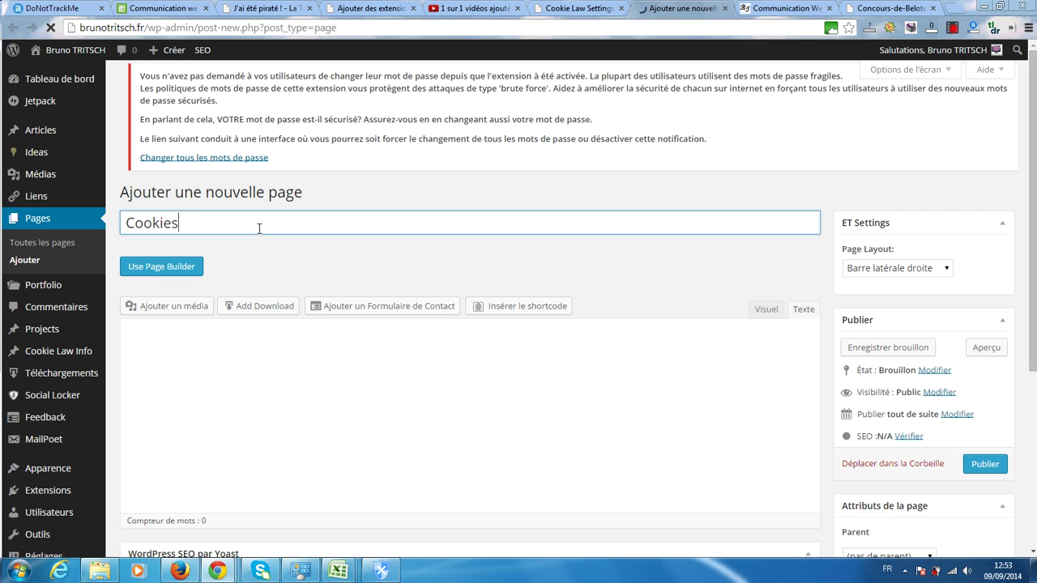
pyautogui.press('Tab')
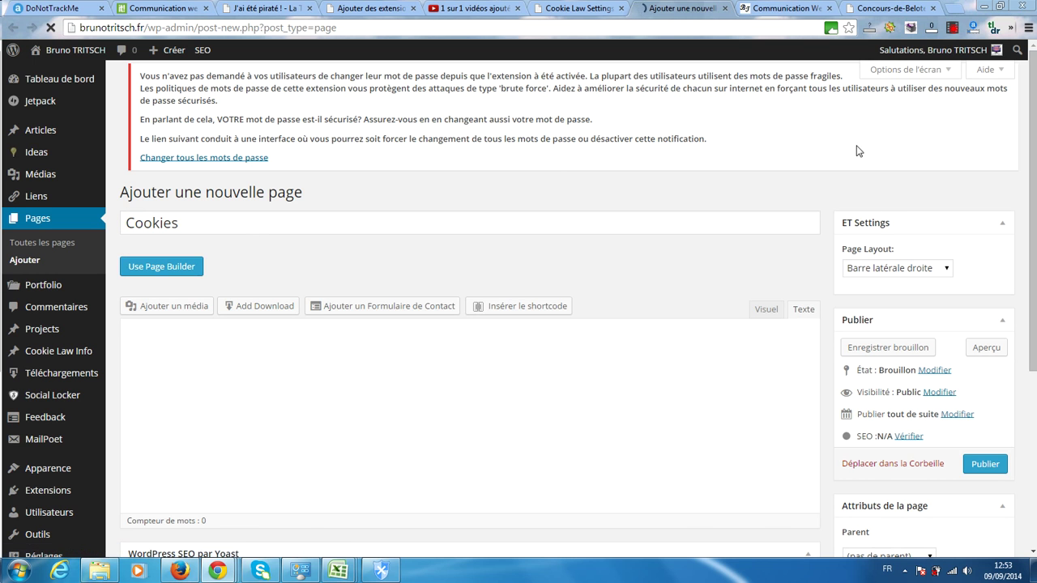
# Step: Open the En Savoir Plus link on the Concours de Belote site and read through its cookie information page as an example
pyautogui.click(875, 7)
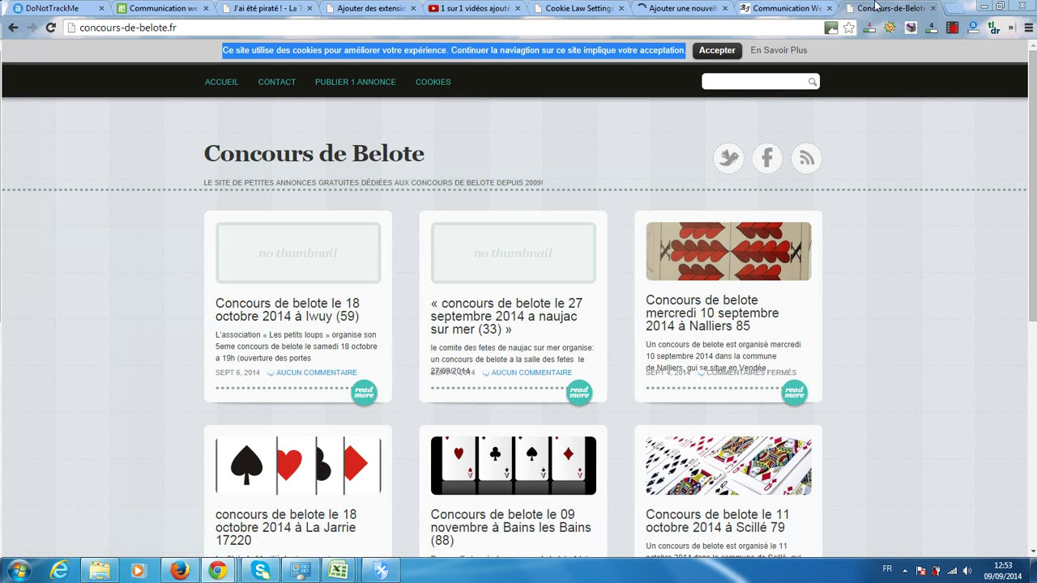
pyautogui.click(778, 51)
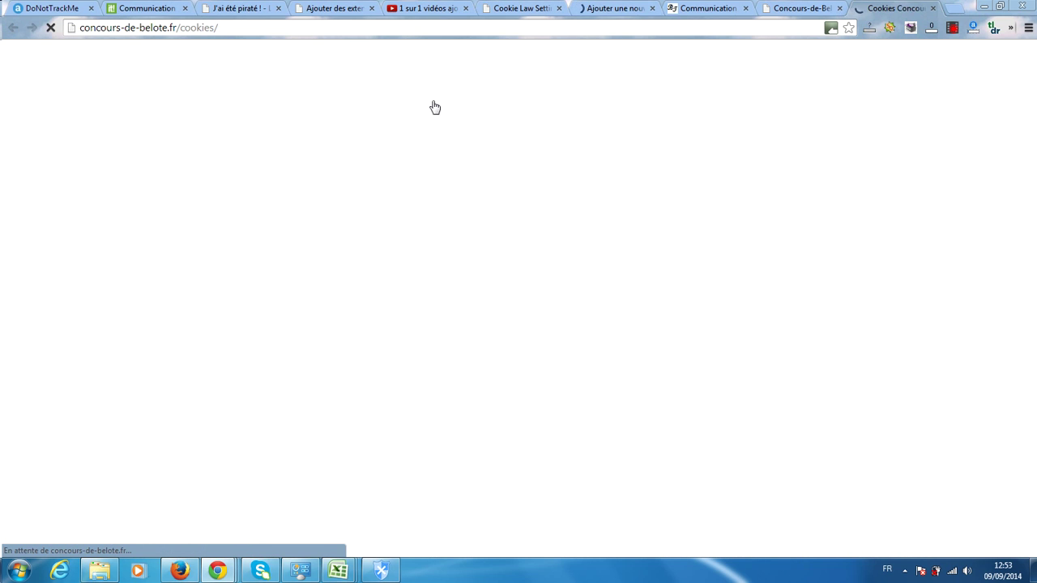
pyautogui.scroll(-1, 298, 265)
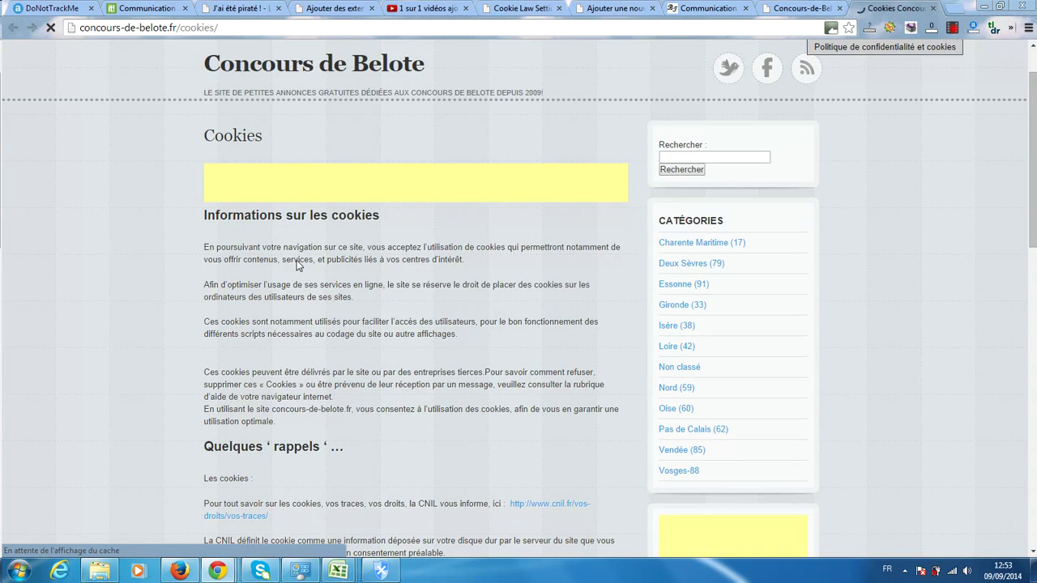
pyautogui.scroll(-1, 298, 265)
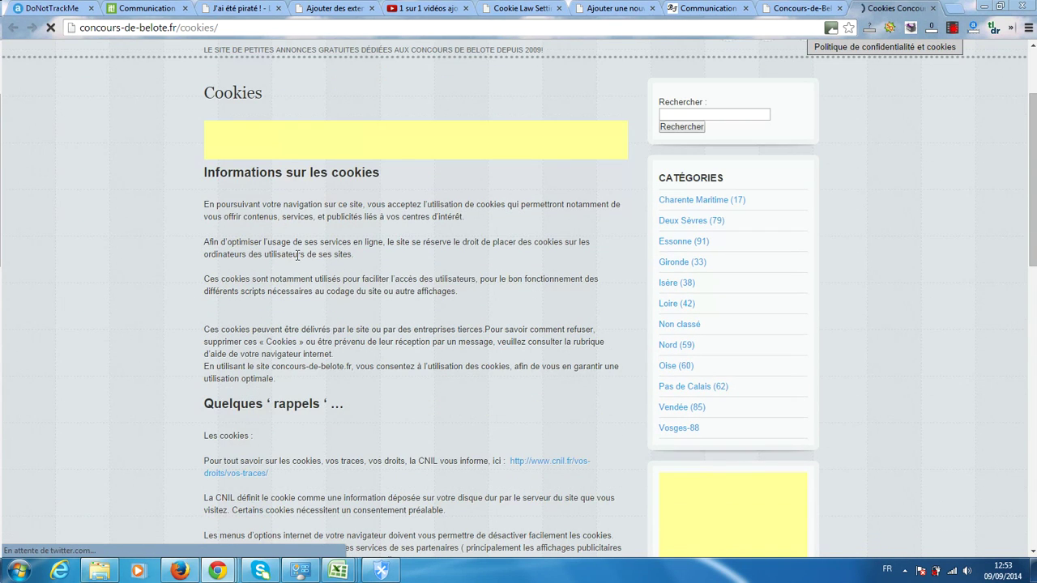
pyautogui.scroll(-2, 368, 431)
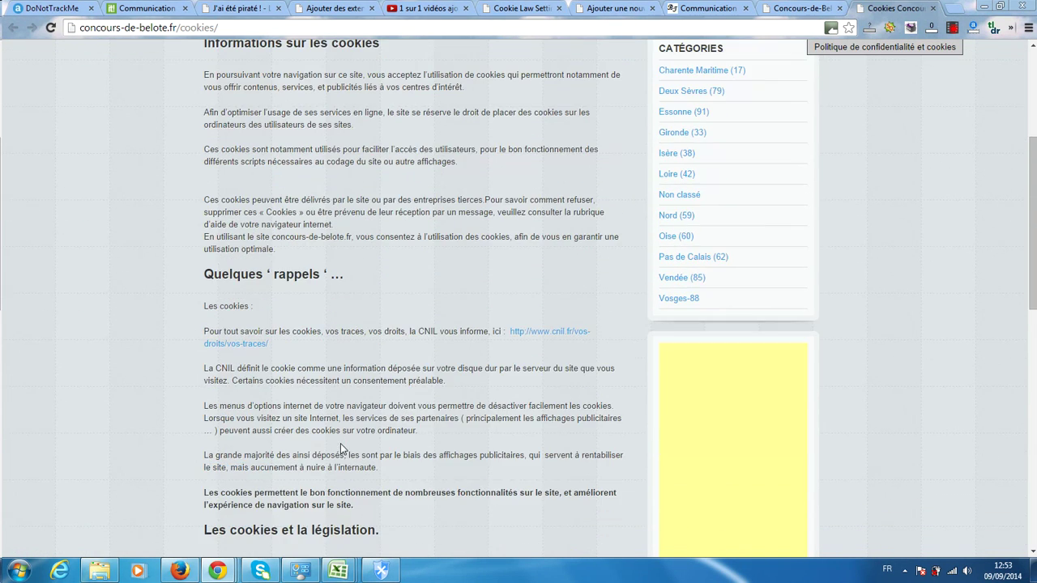
pyautogui.scroll(-1, 357, 328)
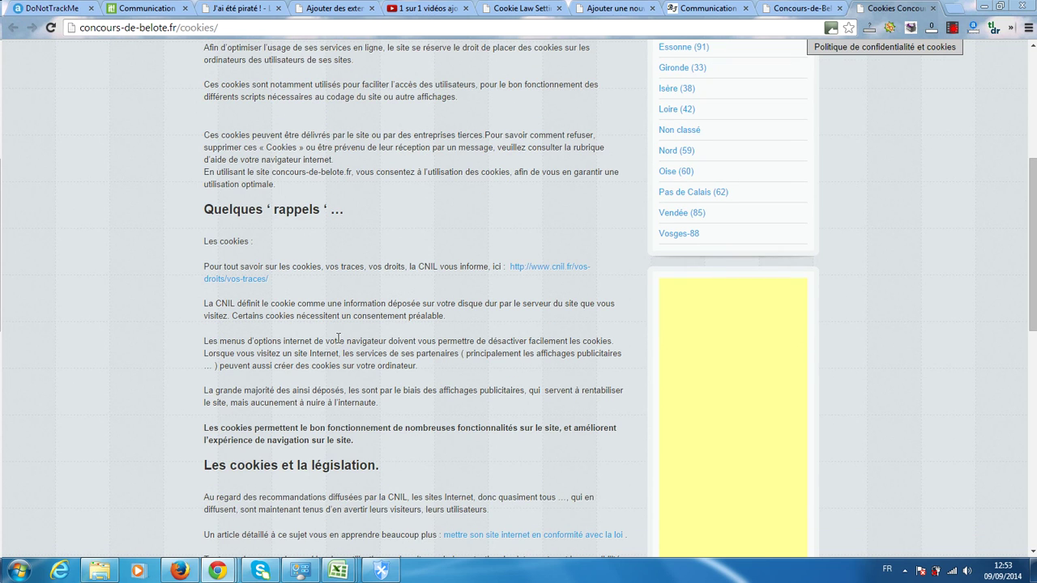
pyautogui.scroll(-2, 332, 355)
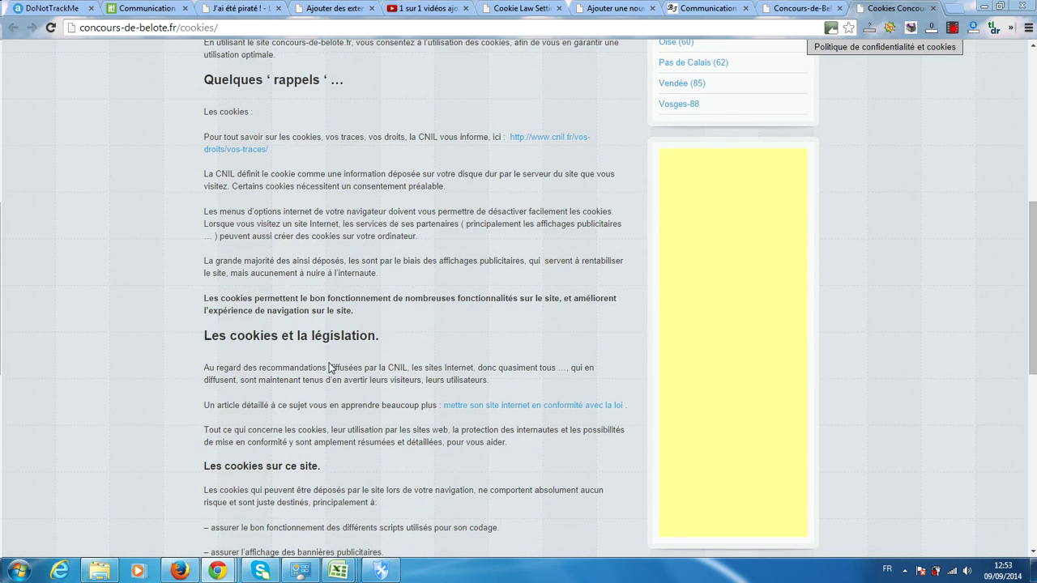
pyautogui.scroll(-2, 332, 367)
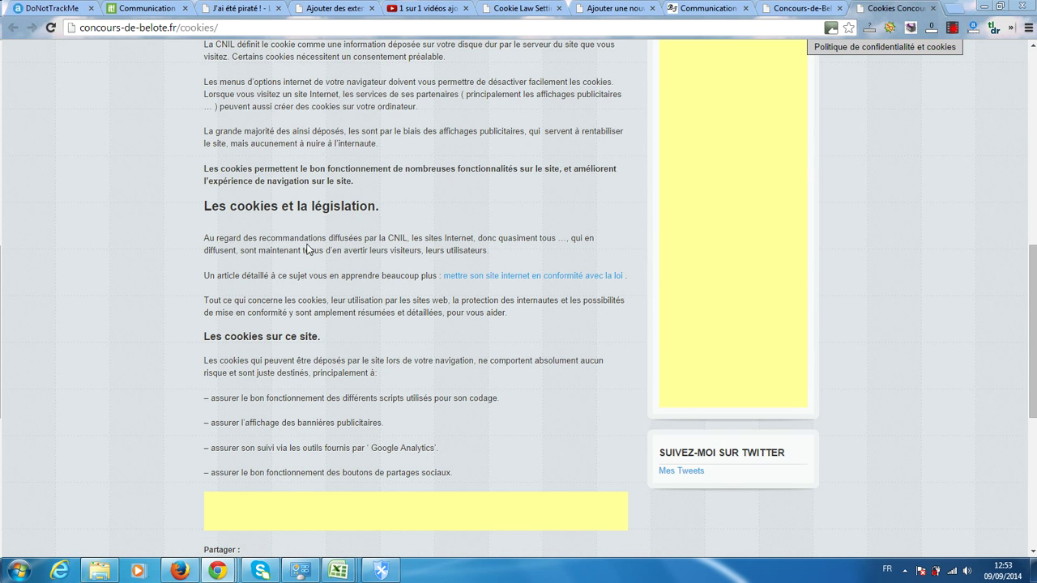
pyautogui.scroll(-2, 299, 240)
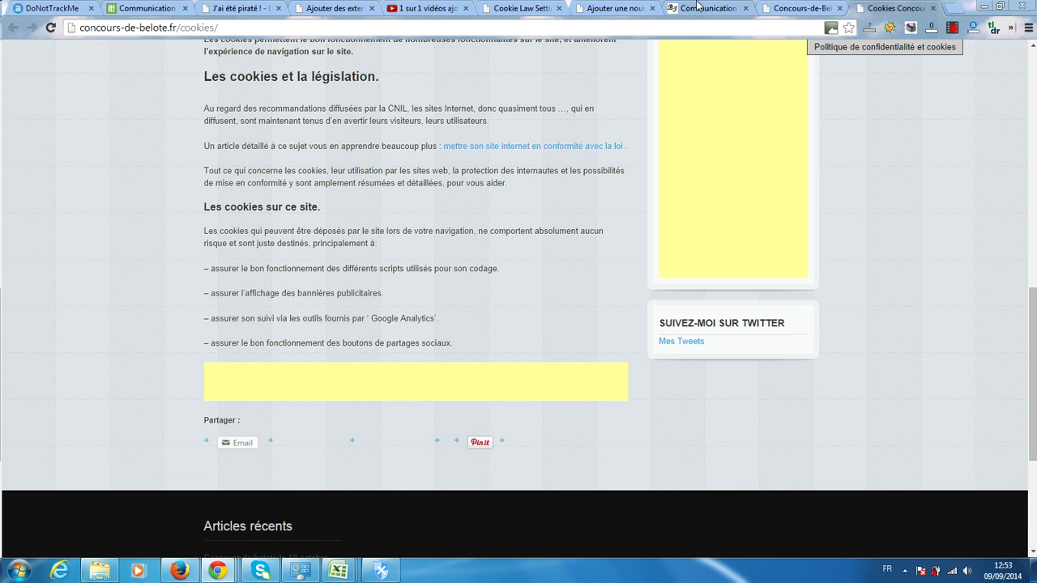
# Step: Reload the blog's home page to check the cookie bar's Lire Plus link and compare it with the Concours de Belote bar
pyautogui.click(699, 8)
pyautogui.scroll(-3, 688, 58)
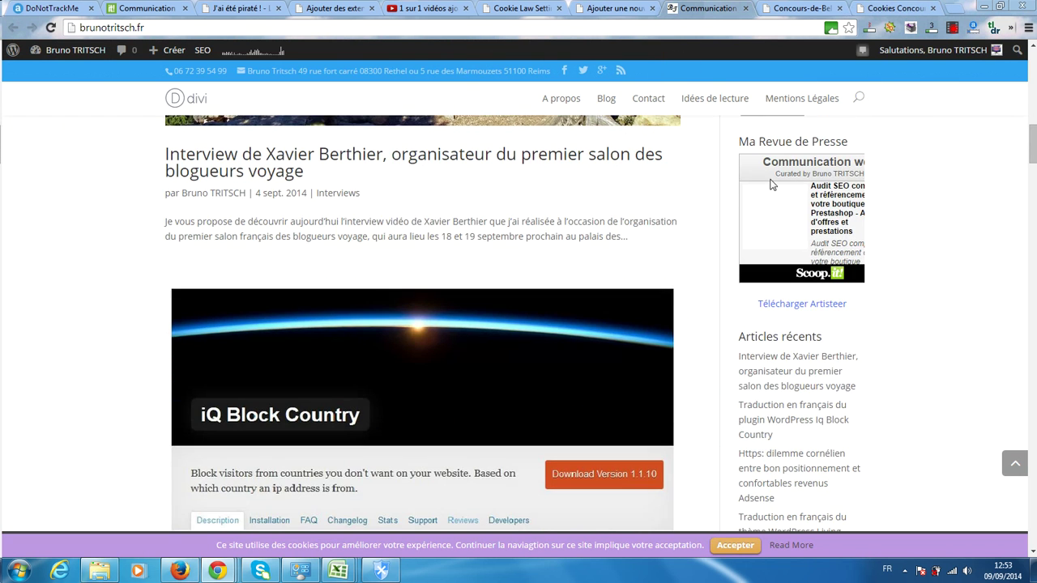
pyautogui.click(617, 7)
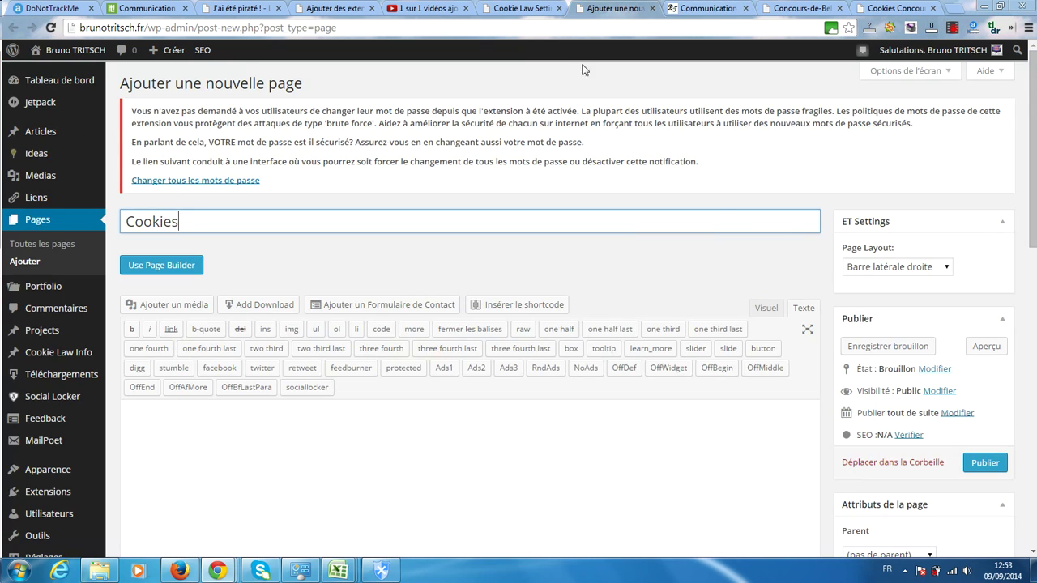
pyautogui.click(717, 8)
pyautogui.click(50, 27)
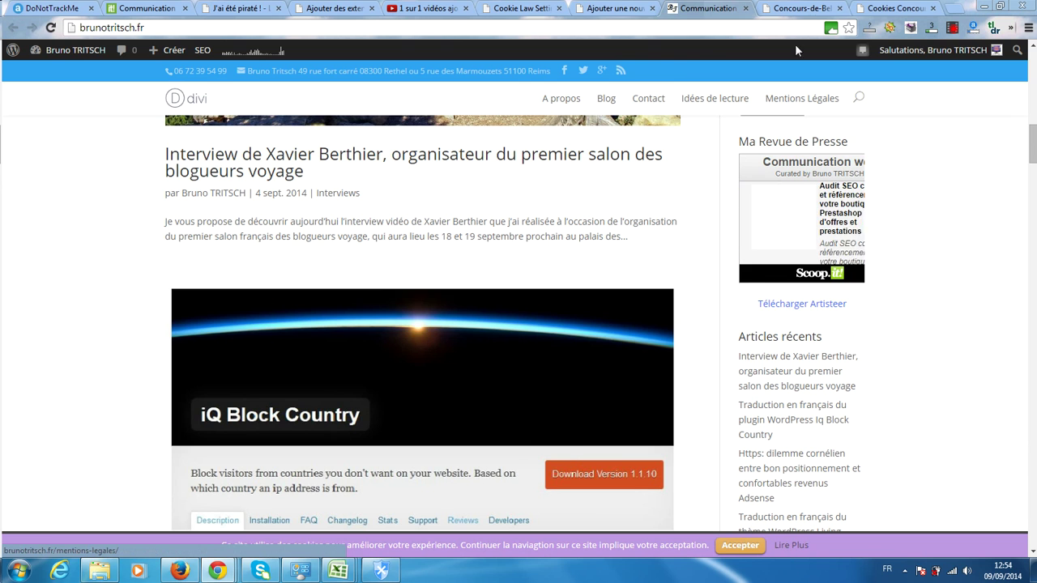
pyautogui.click(798, 8)
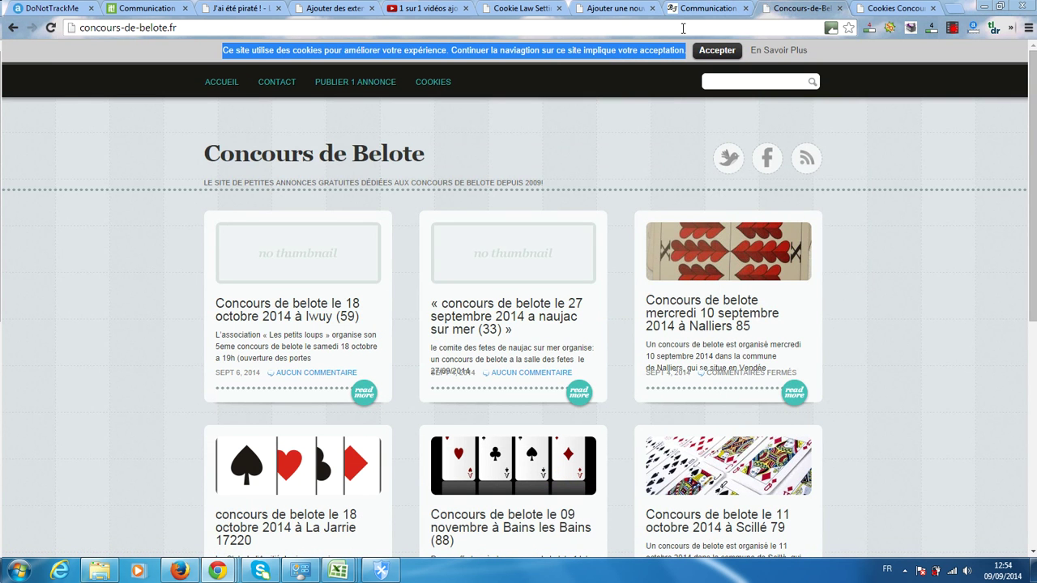
# Step: Enter "Informations sur les cookies" as the Cookies page's content, publish the page and return to the blog's home page
pyautogui.click(615, 9)
pyautogui.scroll(-2, 473, 362)
pyautogui.click(365, 318)
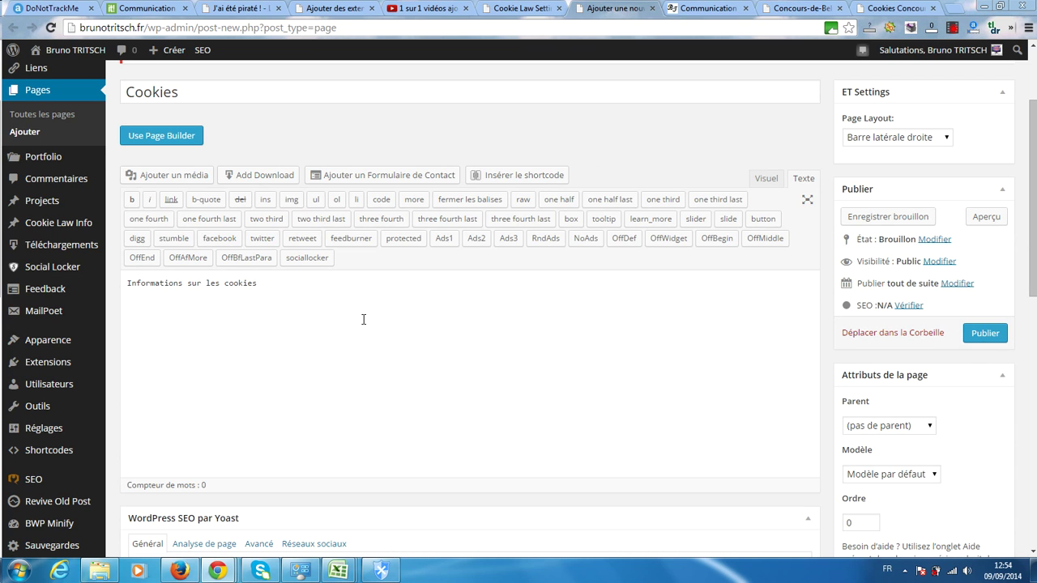
pyautogui.click(983, 333)
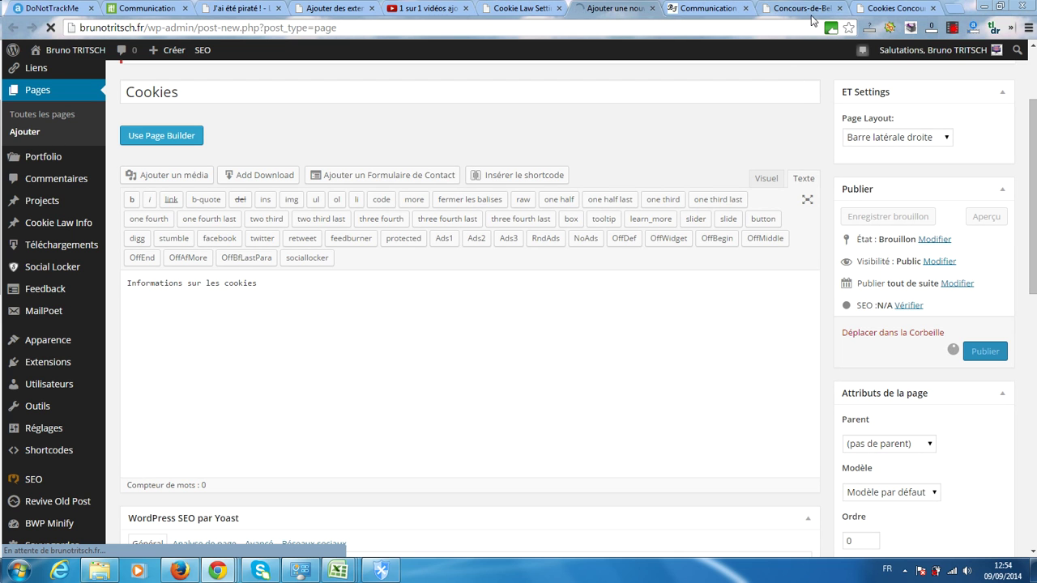
pyautogui.click(684, 8)
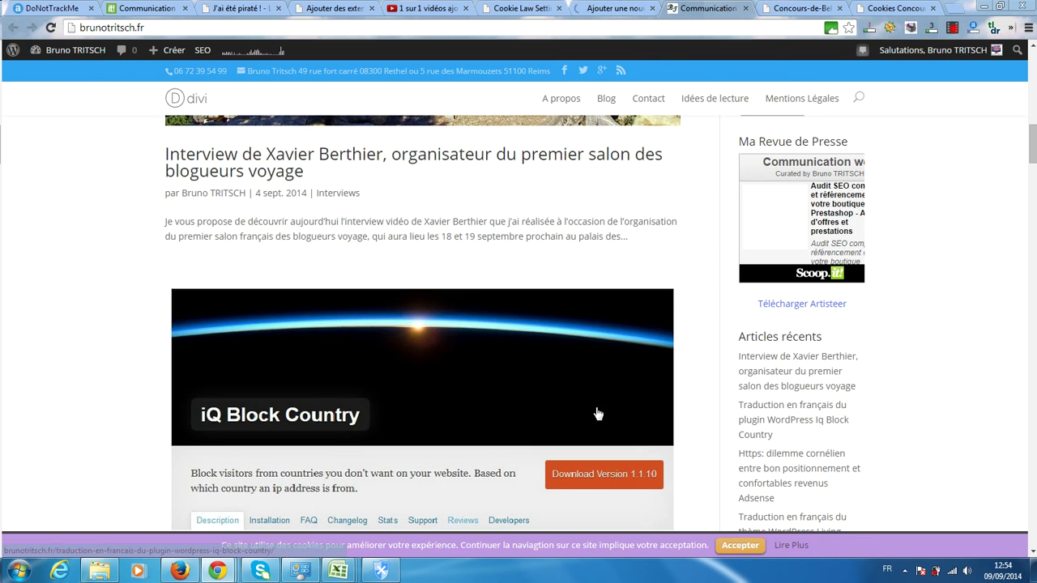